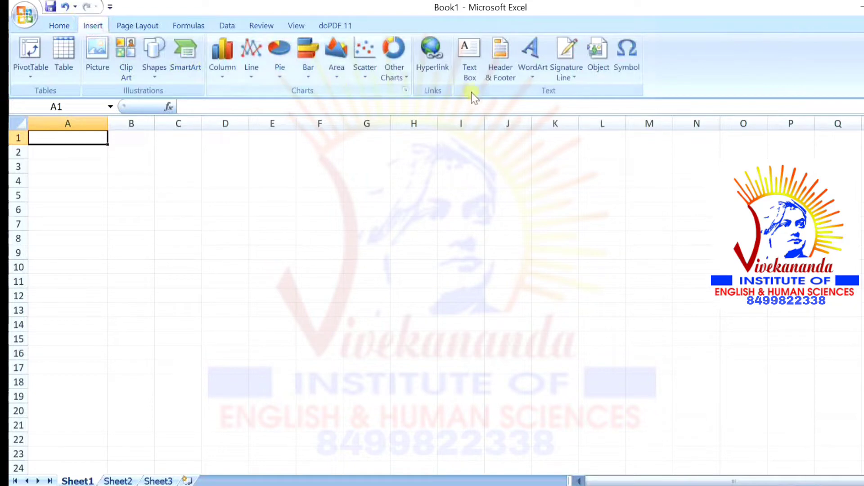
Undo the accidental text box and type STUDENT ID into cell A1
click(468, 84)
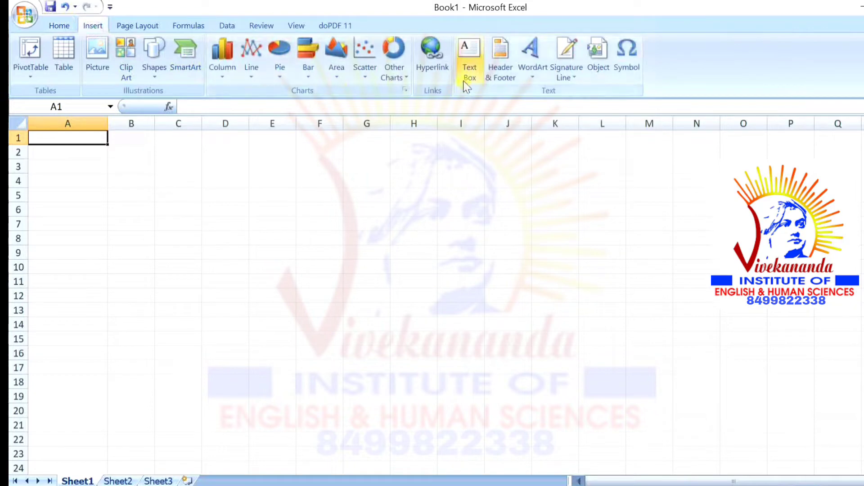
click(57, 139)
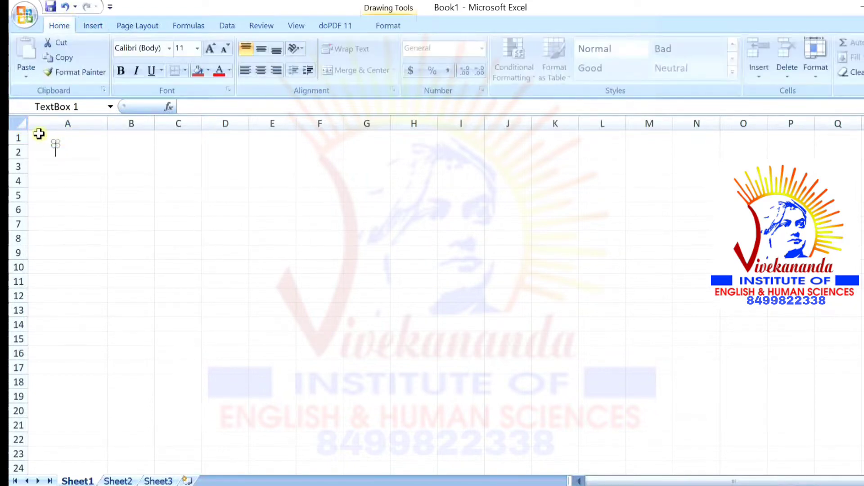
click(56, 137)
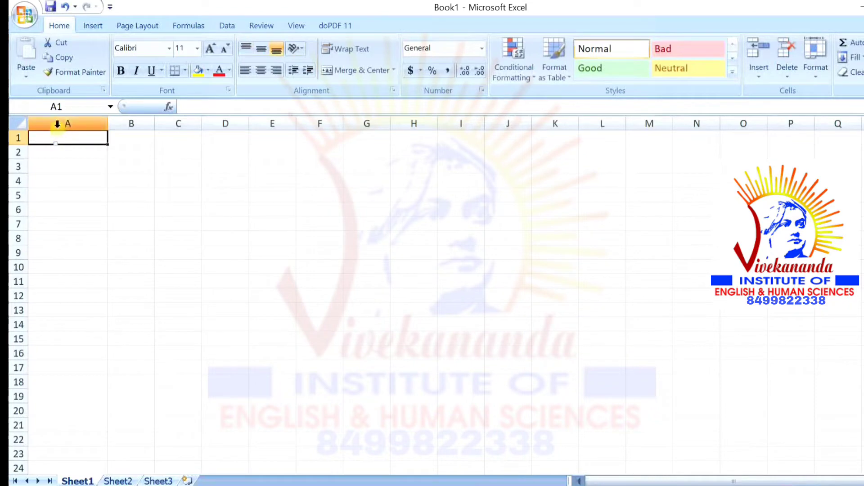
key(ctrl+z)
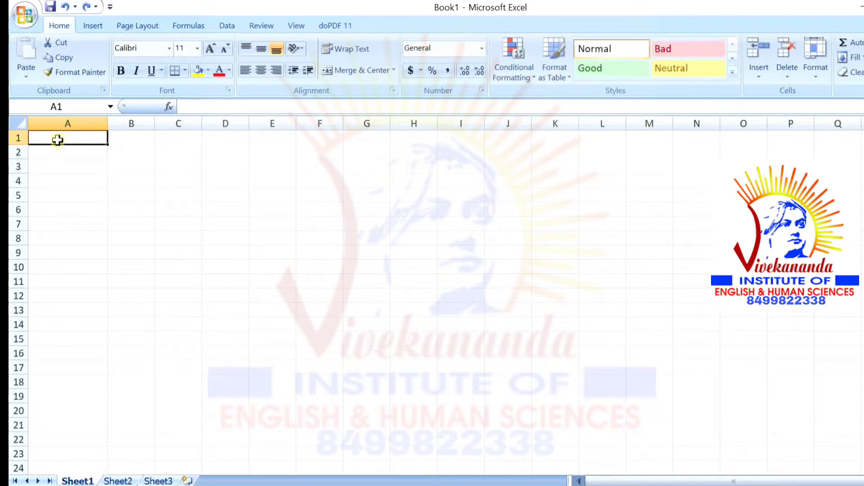
text(S)
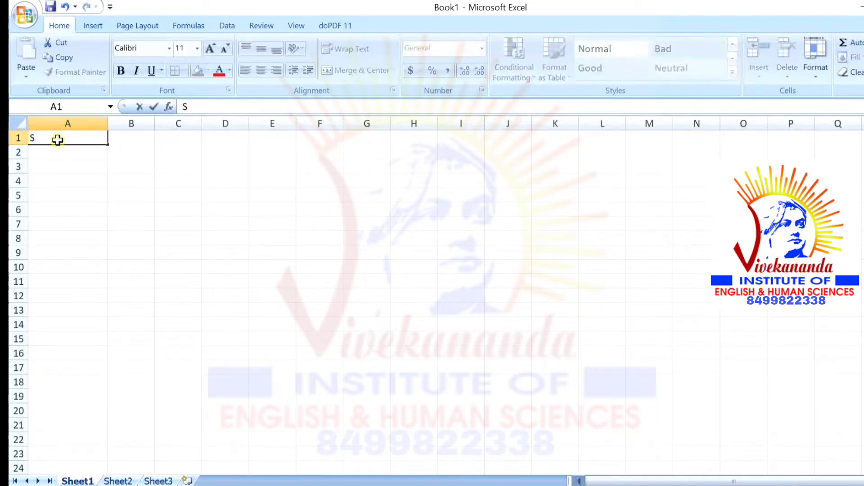
text(TUDENT ID)
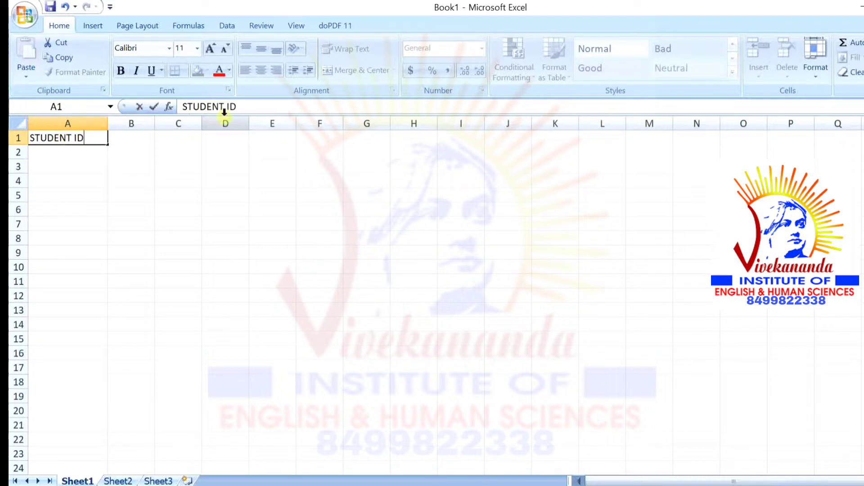
Enter 1-JAN-21 in B1, replacing the stray underscore with a hyphen
click(136, 142)
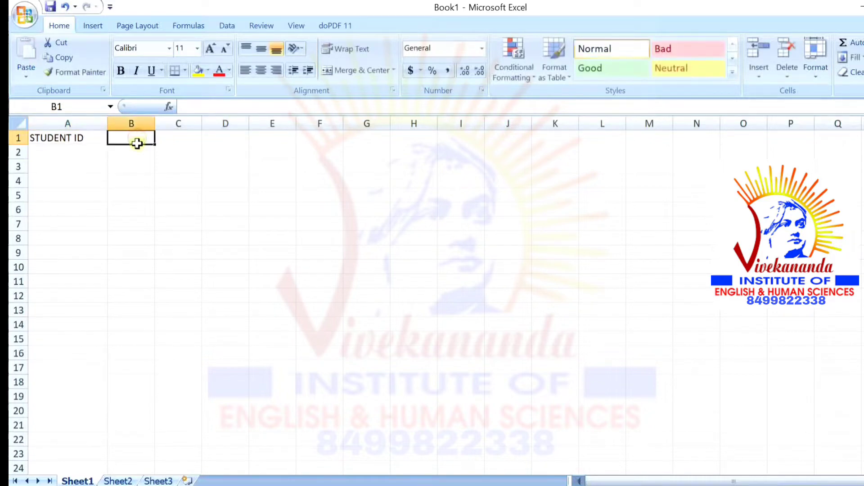
text(1-)
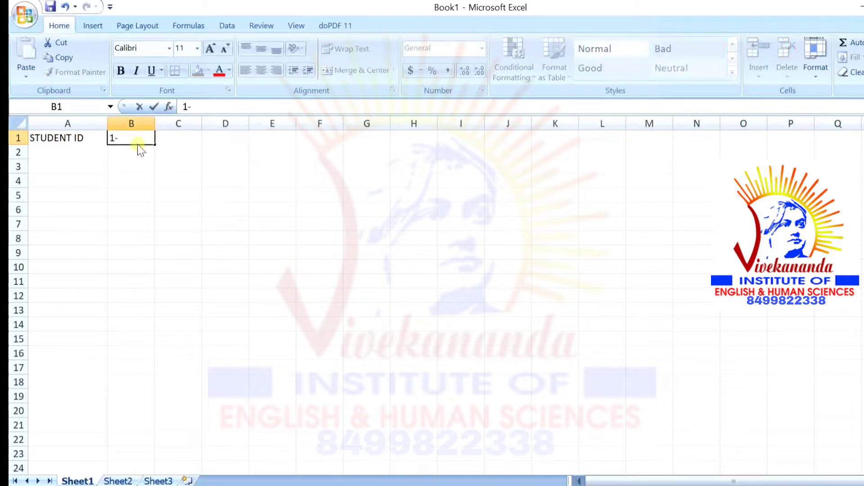
text(JAN _21)
click(143, 138)
key(BackSpace)
text(-)
click(170, 139)
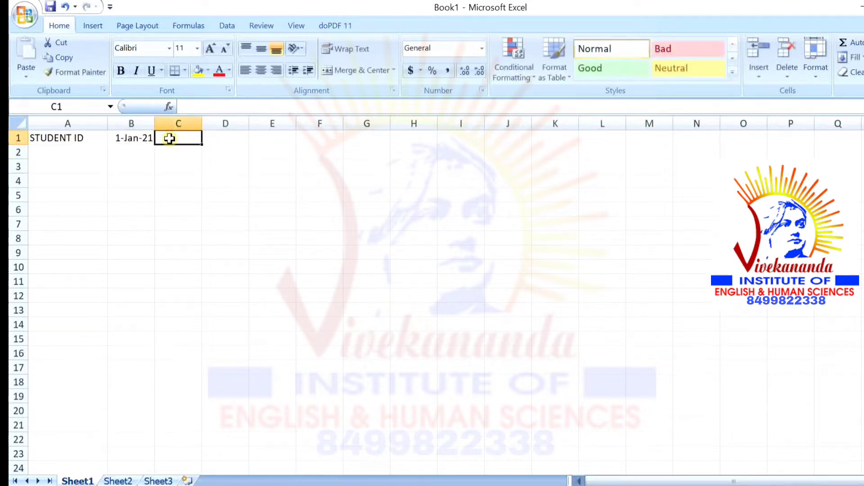
Enter 2-JAN-21, 3-JAN-21 and 4-JAN-21 in C1, D1 and E1
text(2-)
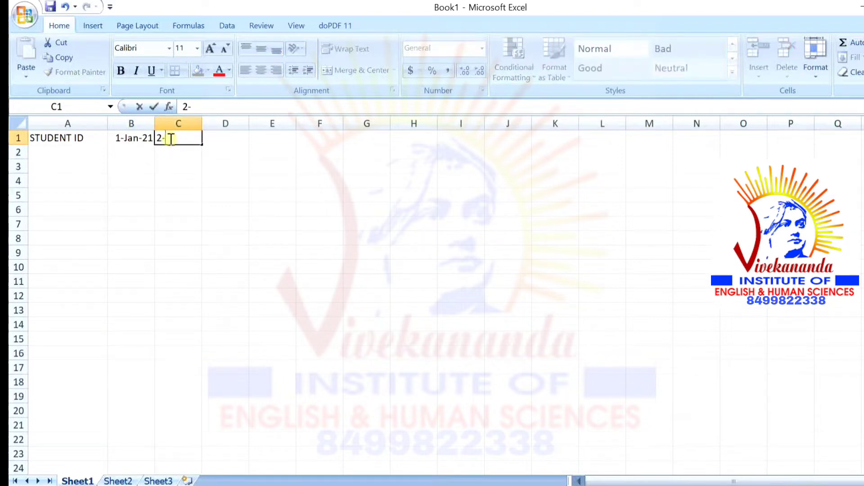
text(JAN-21)
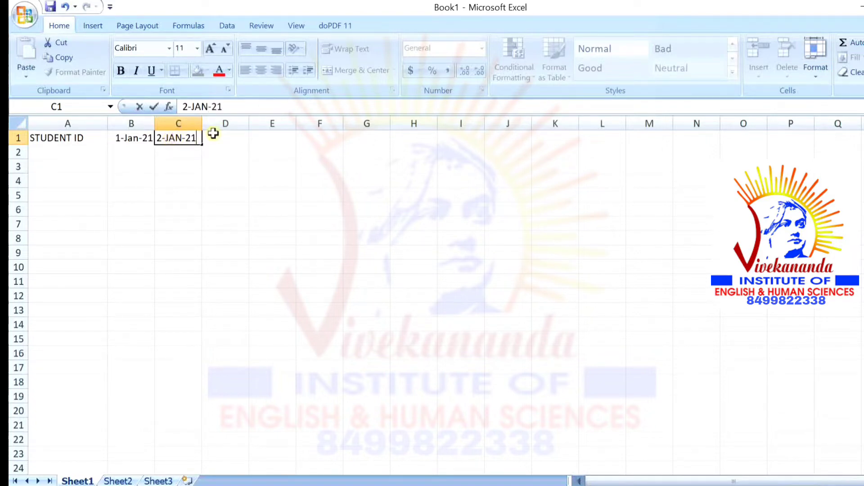
click(217, 133)
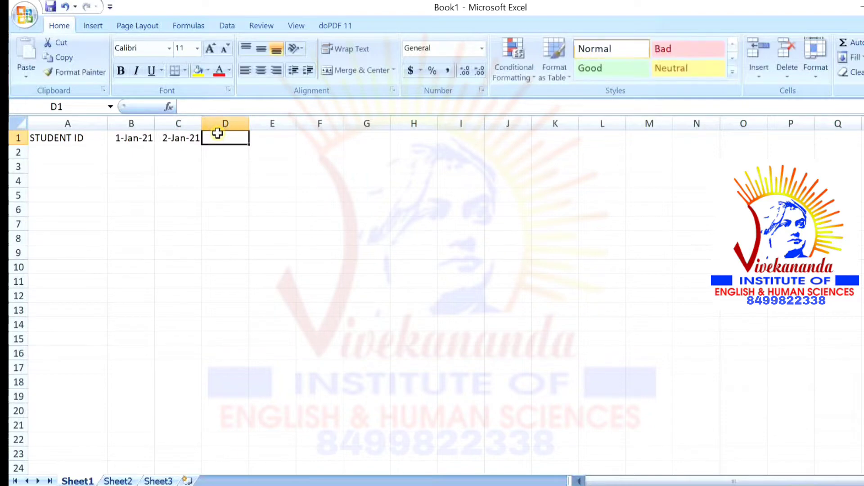
text(3-)
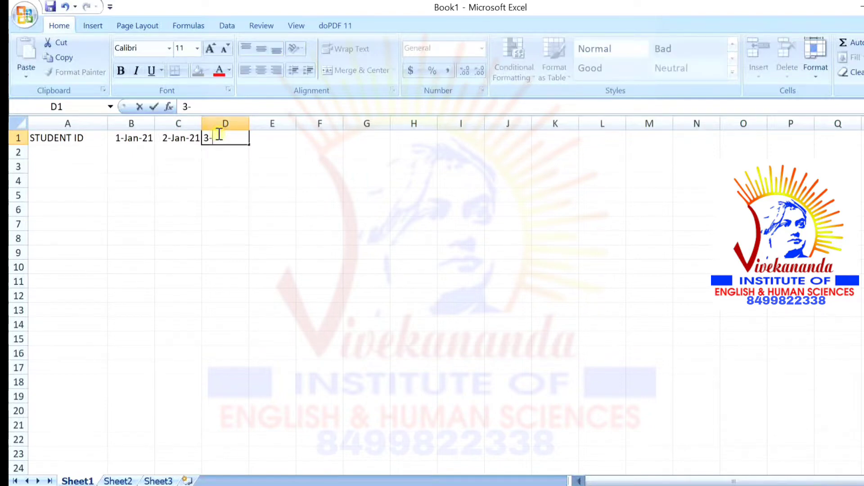
text(JAN-21)
key(Tab)
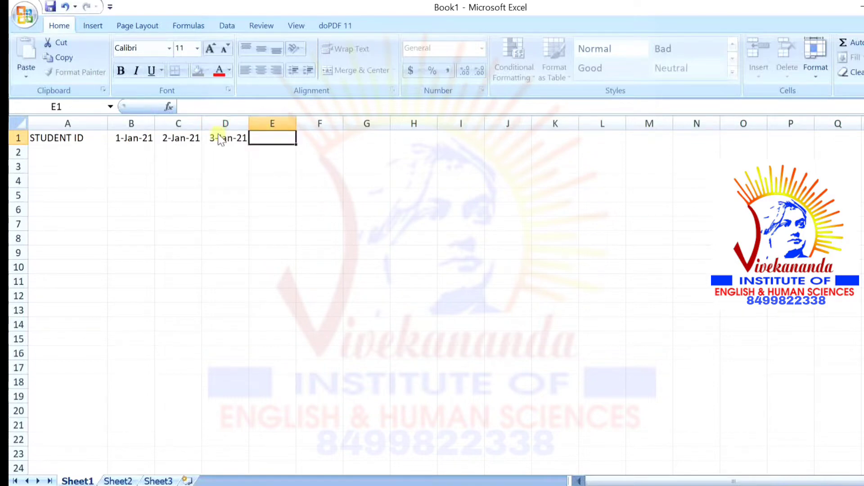
text(4)
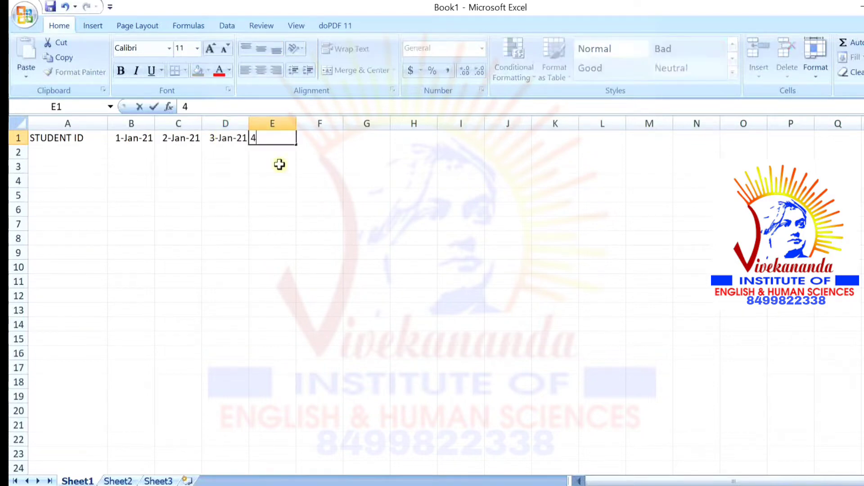
text(-JAN-21)
Type PRESENT, ABSENT and LEAVE into F1, G1 and H1, fixing the ABSENT typo
key(Tab)
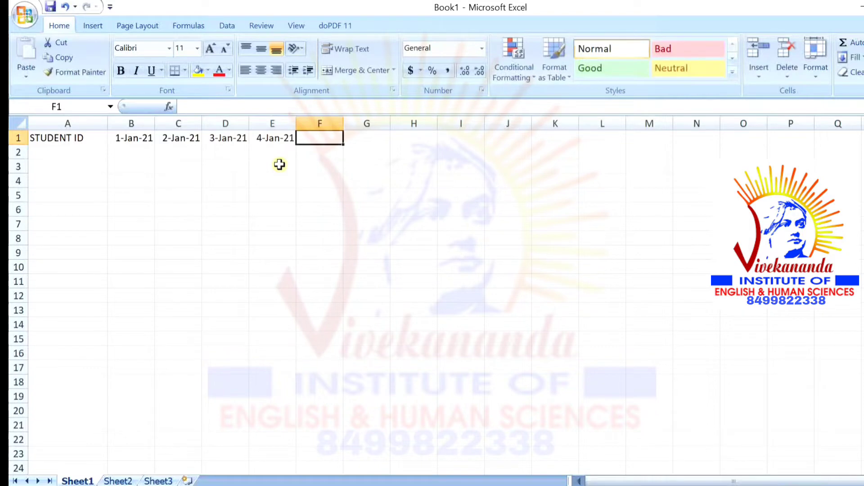
text(PRESENT)
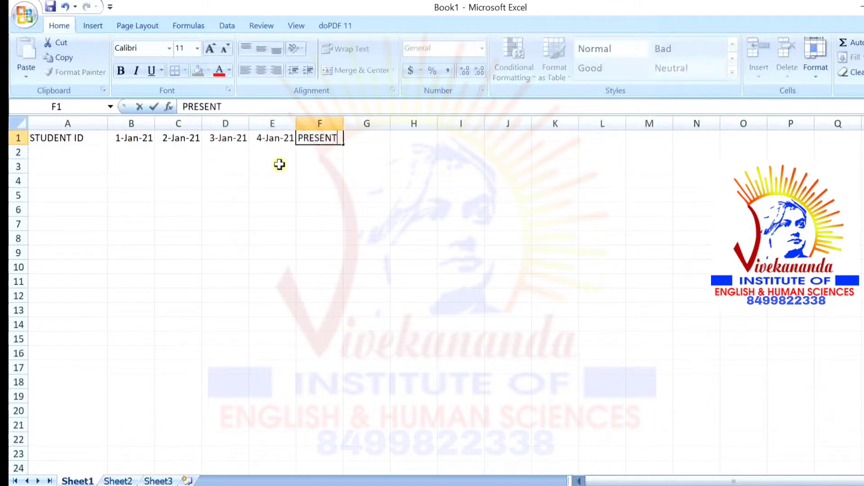
key(Tab)
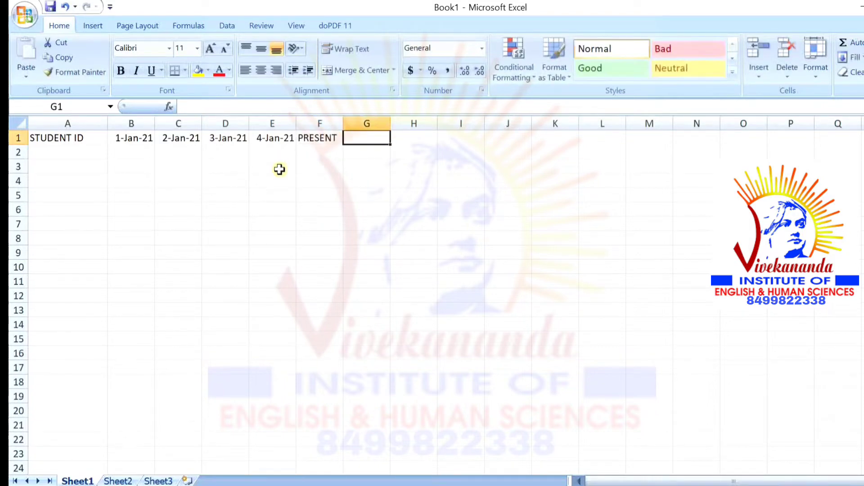
text(ABSE3NT)
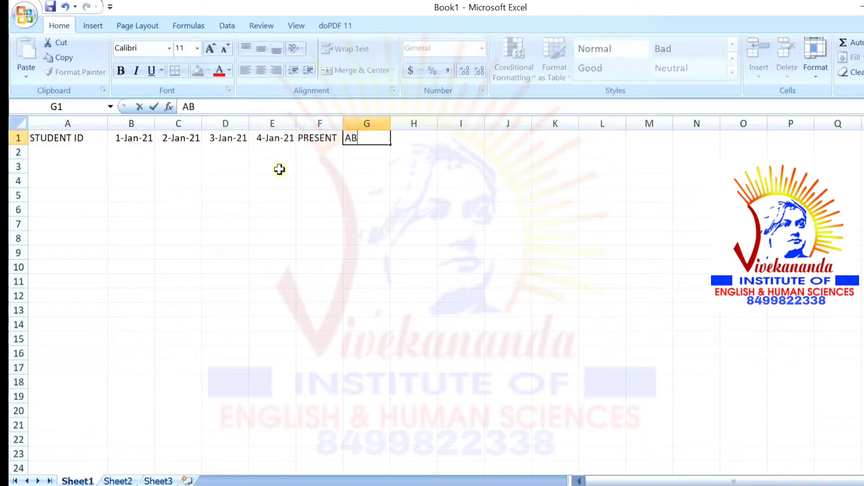
key(BackSpace)
key(BackSpace)
key(BackSpace)
text(NT)
key(Tab)
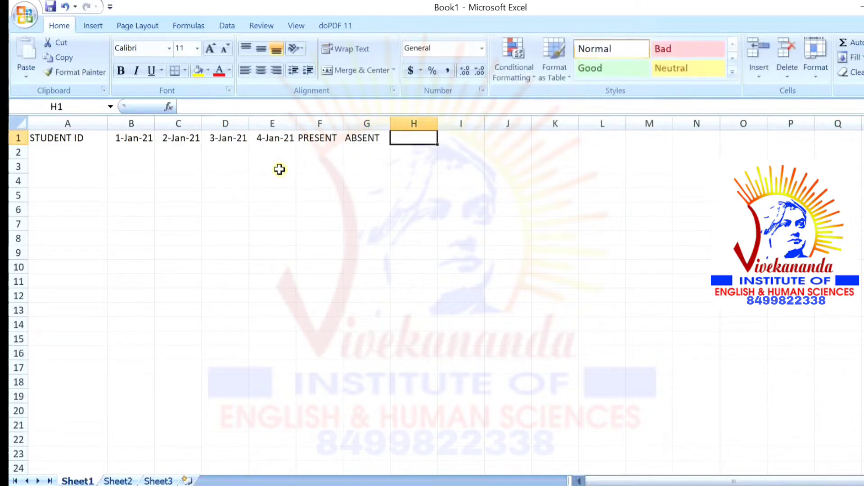
text(LEAVE)
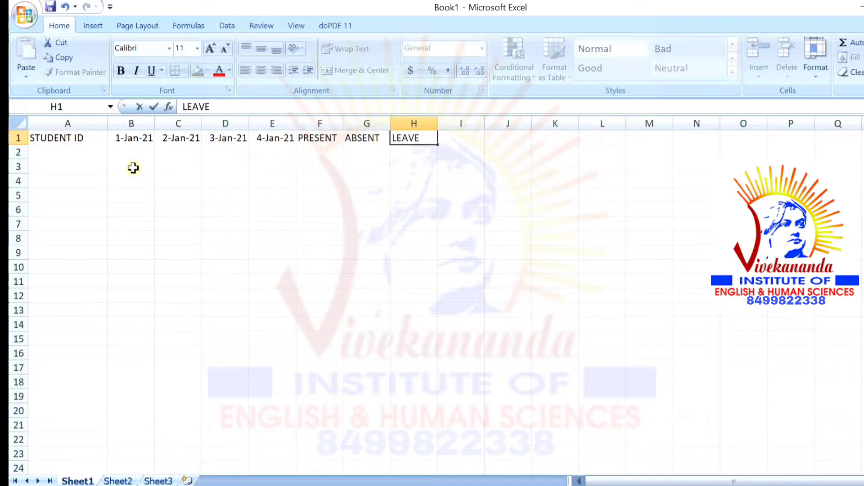
Enter the first student's ID in cell A2
click(86, 154)
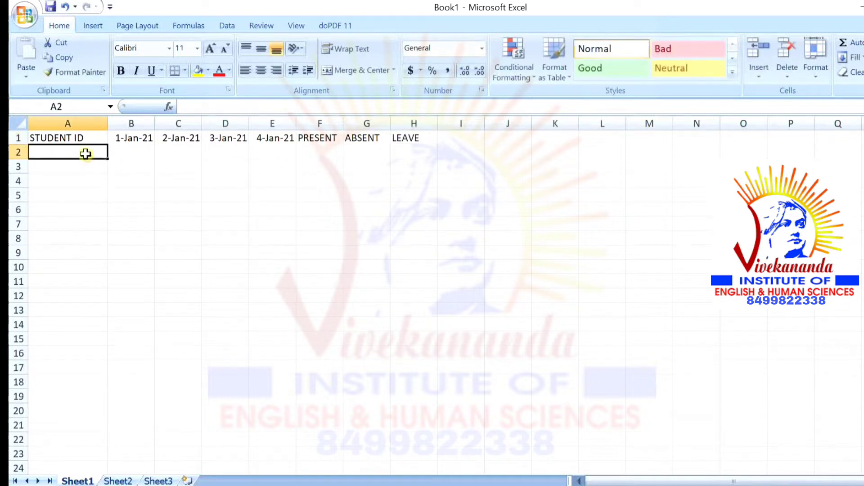
text(2)
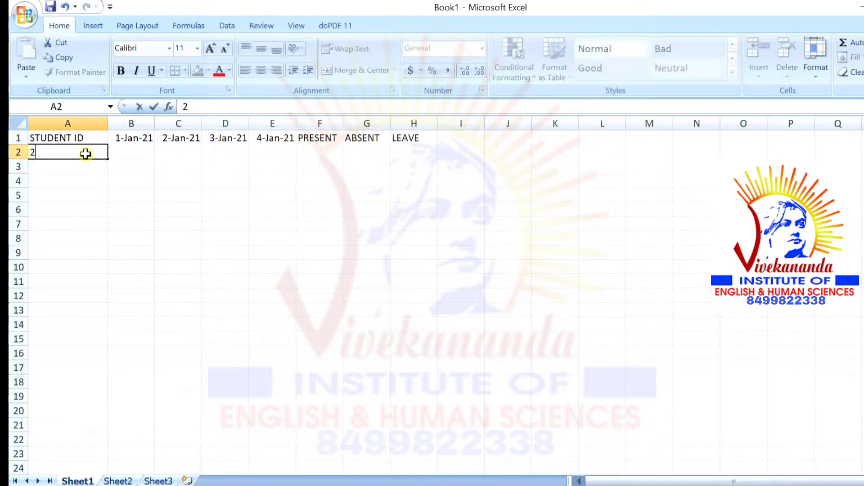
text(003388)
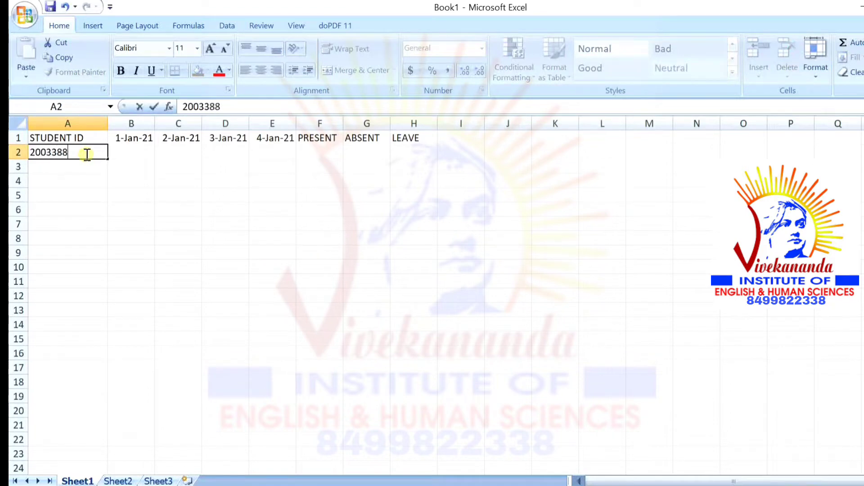
text(033)
click(122, 153)
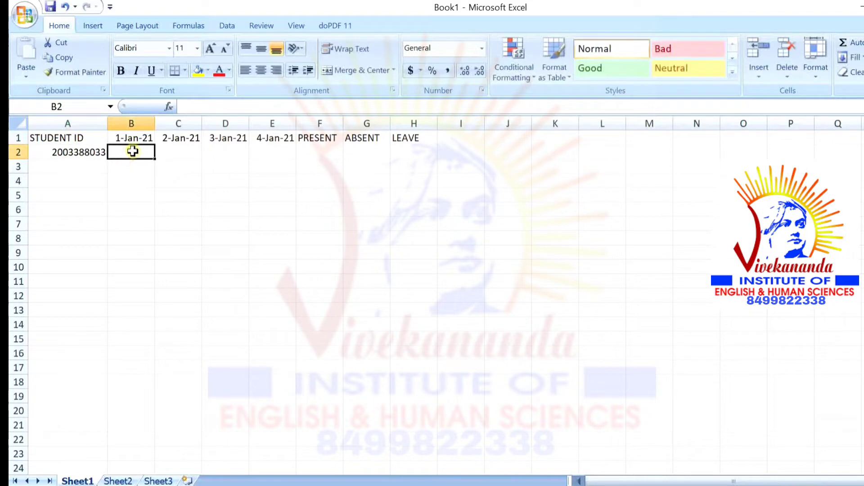
Mark the first student P under all four dates in B2 through E2
text(P)
key(Tab)
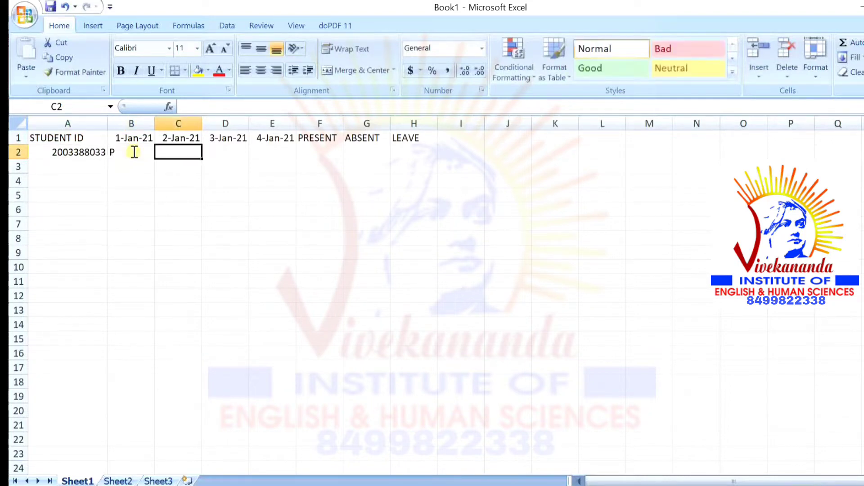
text(P)
key(Tab)
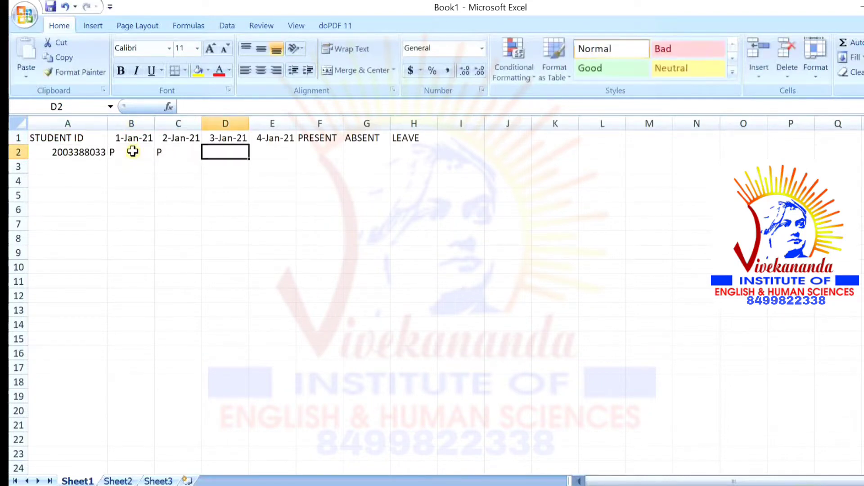
text(P)
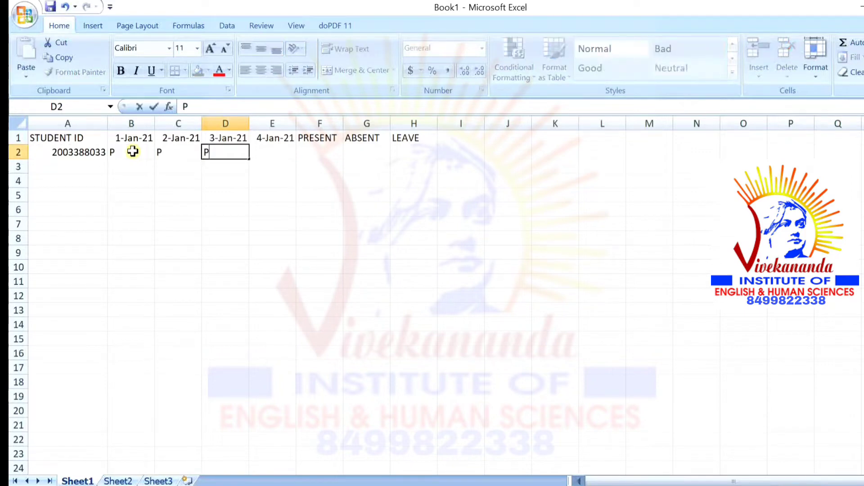
key(Tab)
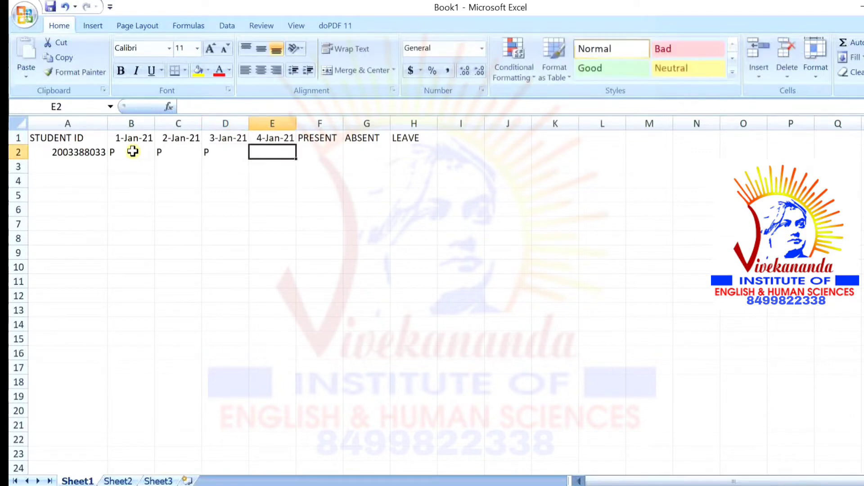
text(P)
key(Tab)
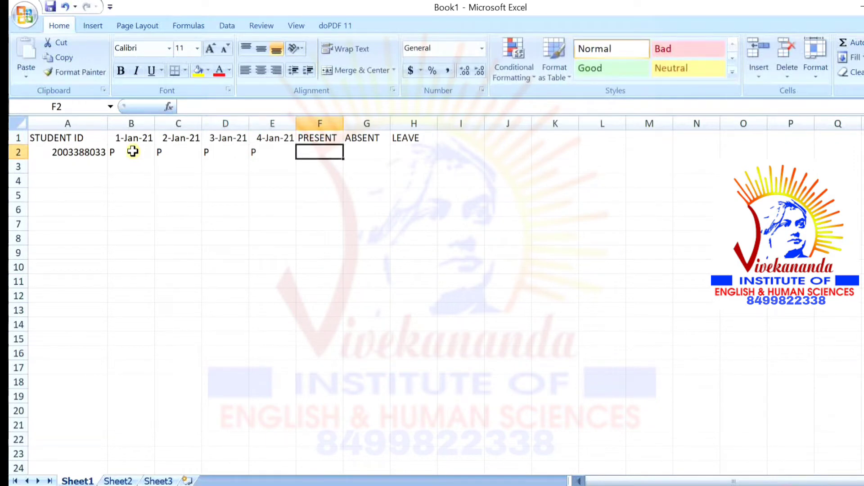
Enter COUNTIF(B2:E2) in F2, correcting the typos in the range
text(COUNT)
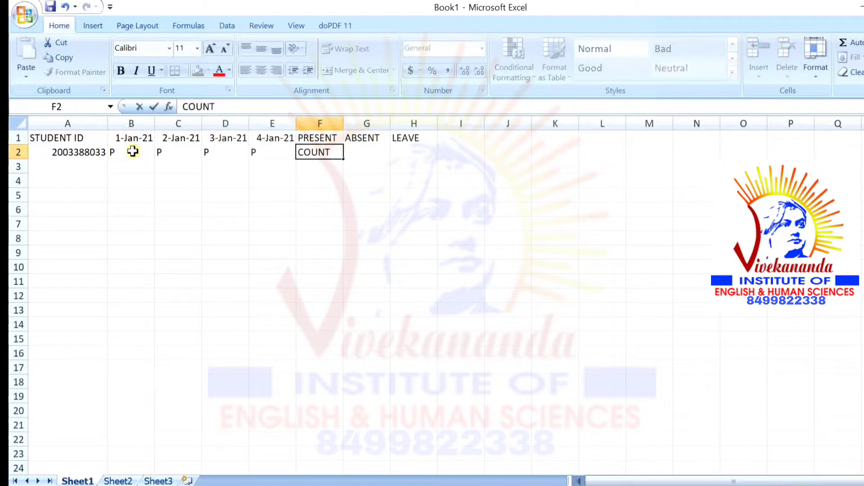
text(IF(B20)
text(:)
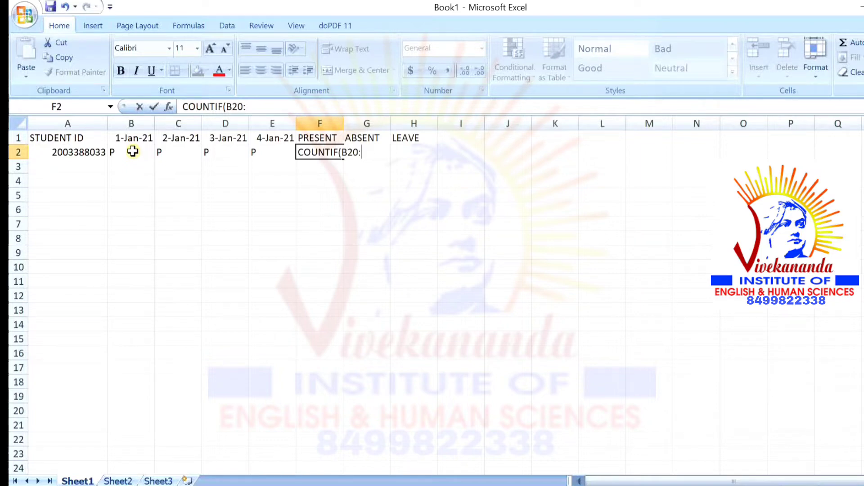
key(BackSpace)
key(BackSpace)
text(:lE2)
key(BackSpace)
key(BackSpace)
key(BackSpace)
text(E2))
key(Return)
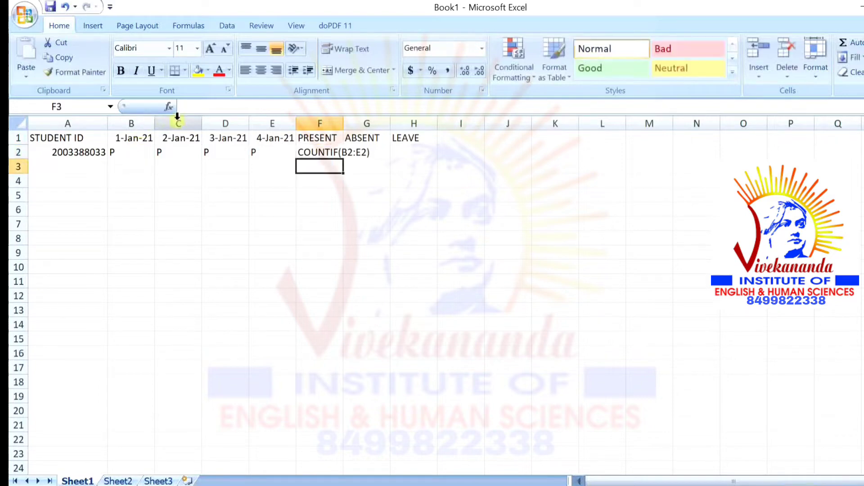
Check the F2 entry and try editing G2 under ABSENT
click(311, 150)
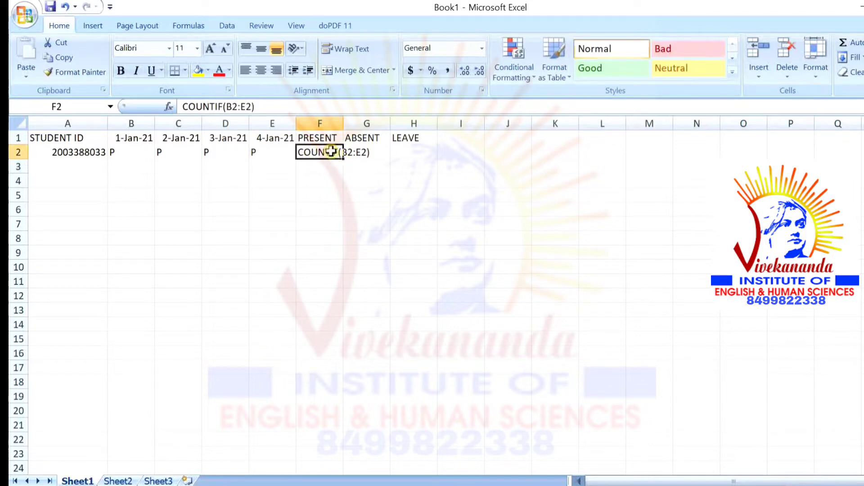
key(Return)
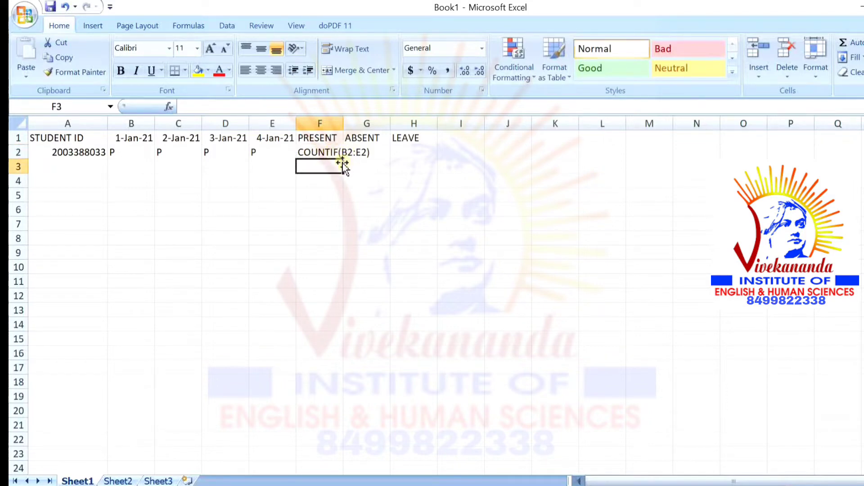
click(340, 153)
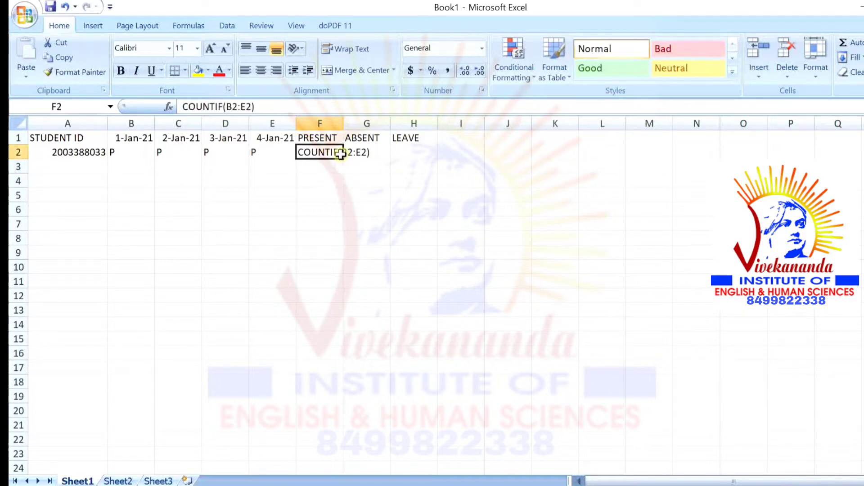
click(368, 155)
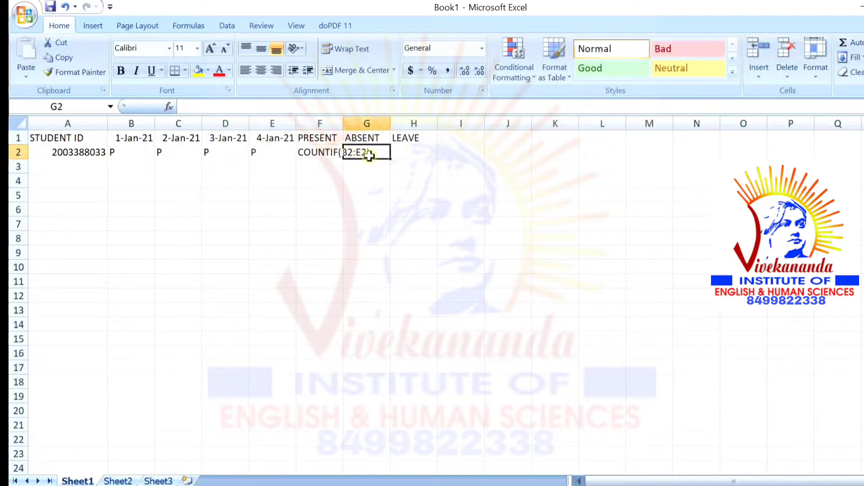
double_click(368, 154)
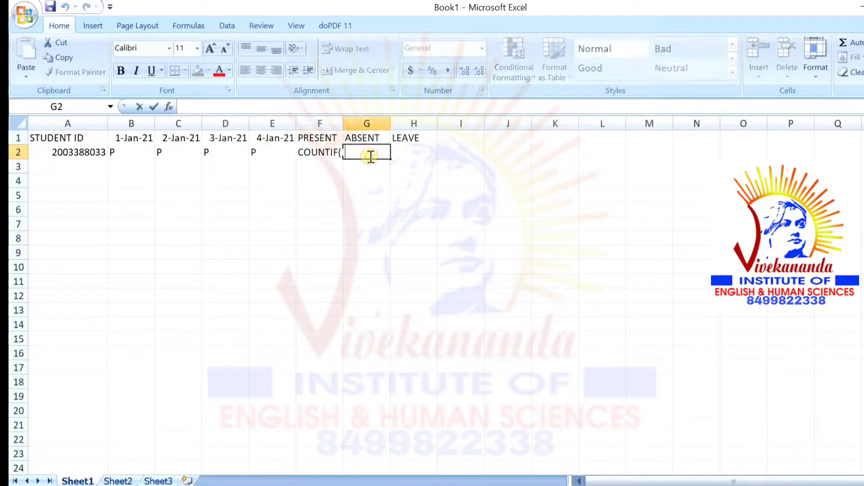
click(323, 156)
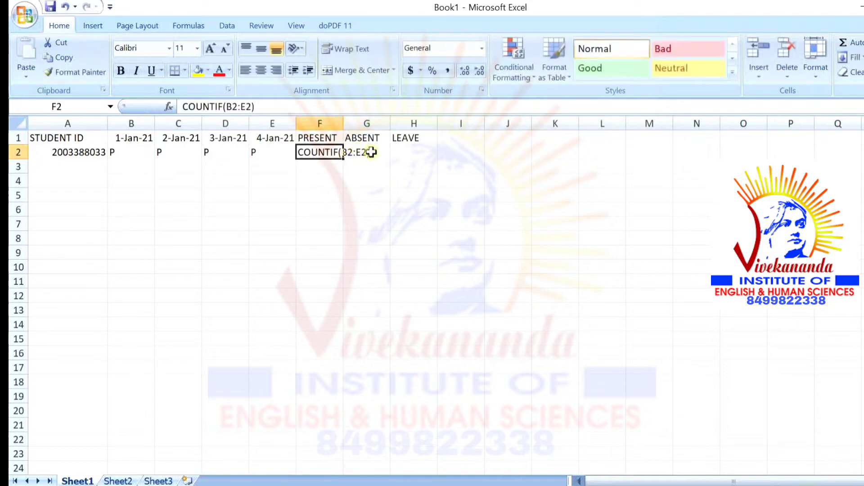
click(365, 152)
double_click(371, 152)
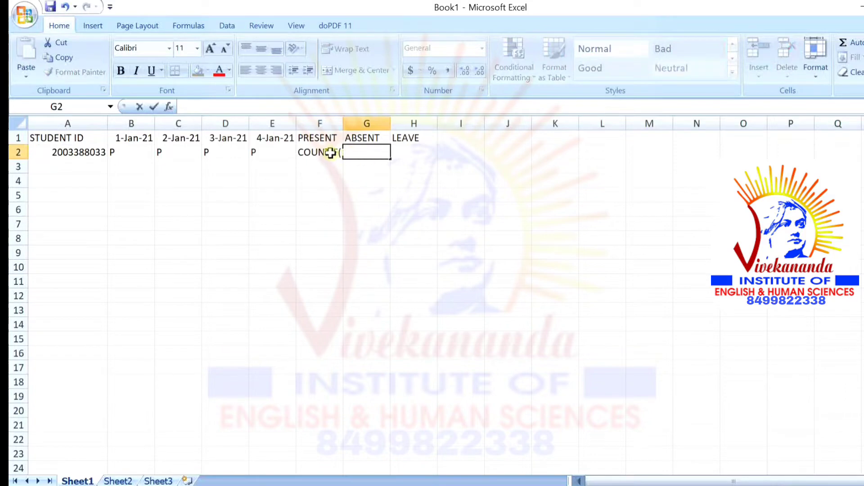
click(332, 152)
Rewrite F2 as COUNTIF(B2:E2 with a 'P' criterion
key(BackSpace)
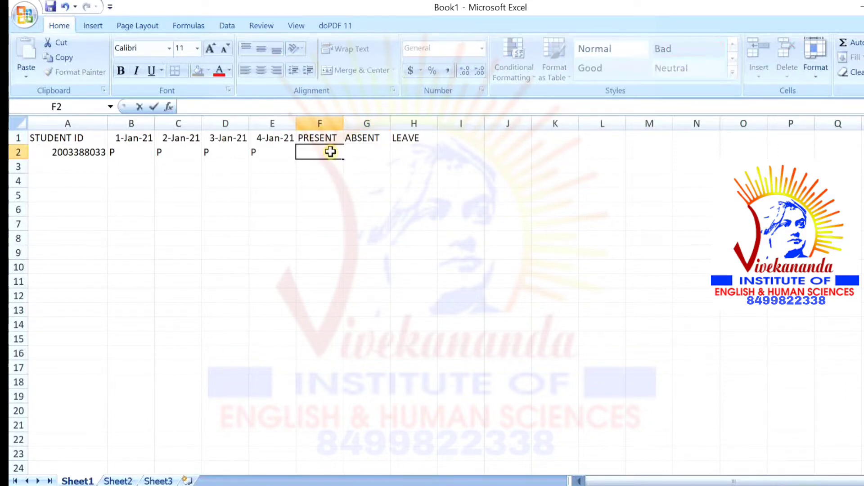
text(COUNT)
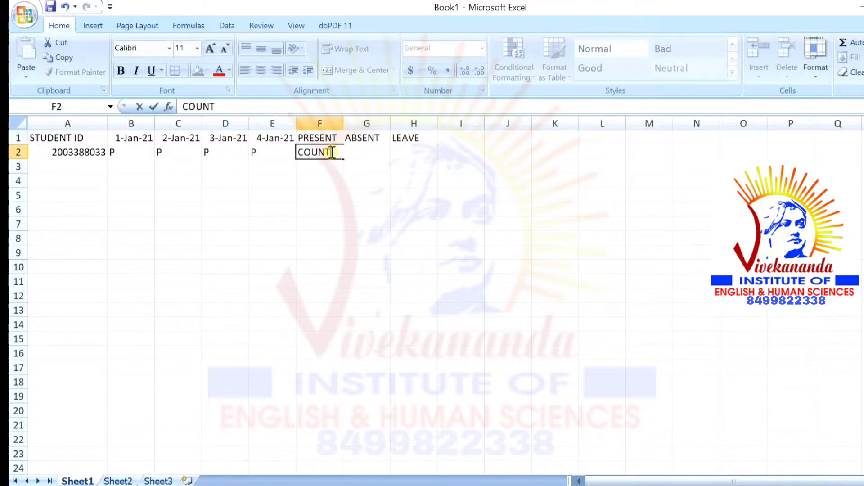
text(IF(B2:E2)
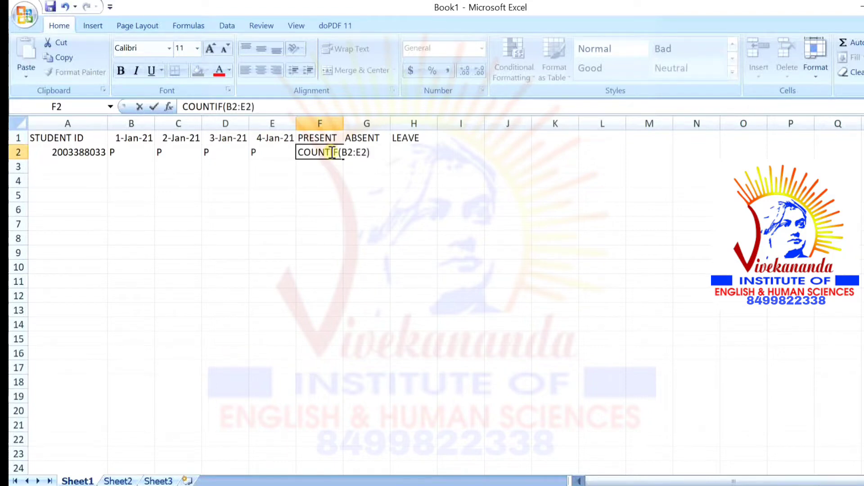
text(''P')
key(Return)
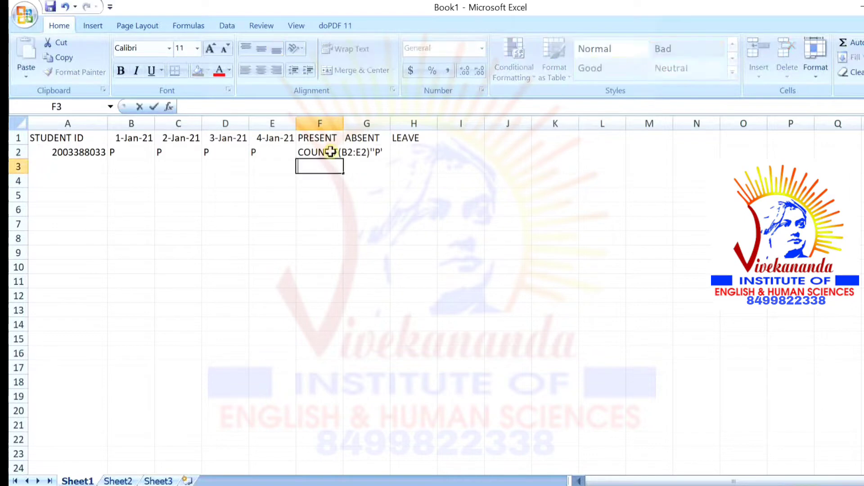
click(331, 152)
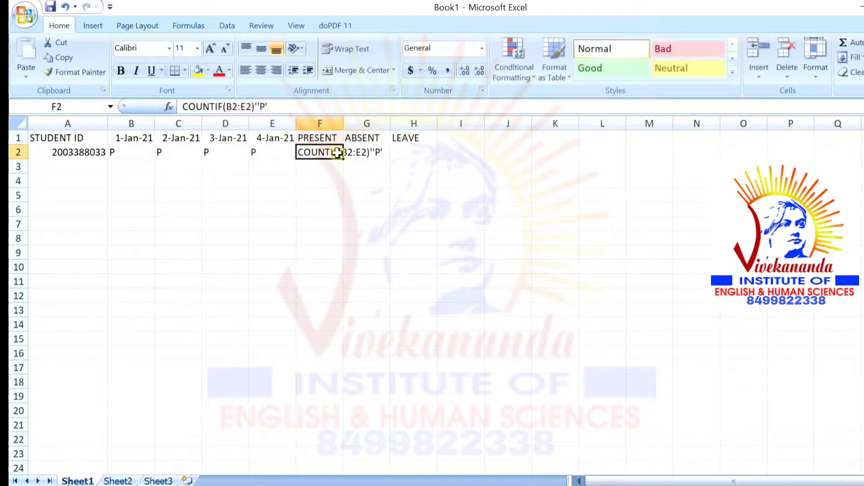
Try editing G2 under ABSENT, removing a stray B, then return to F2
click(389, 152)
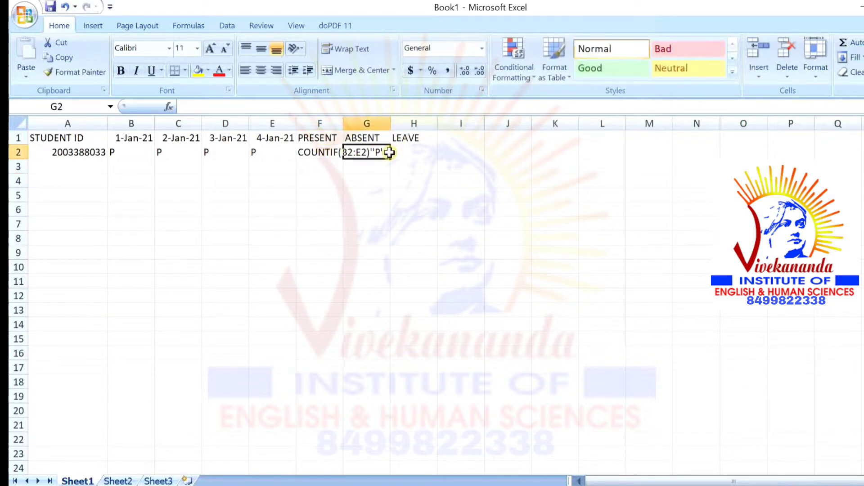
double_click(389, 153)
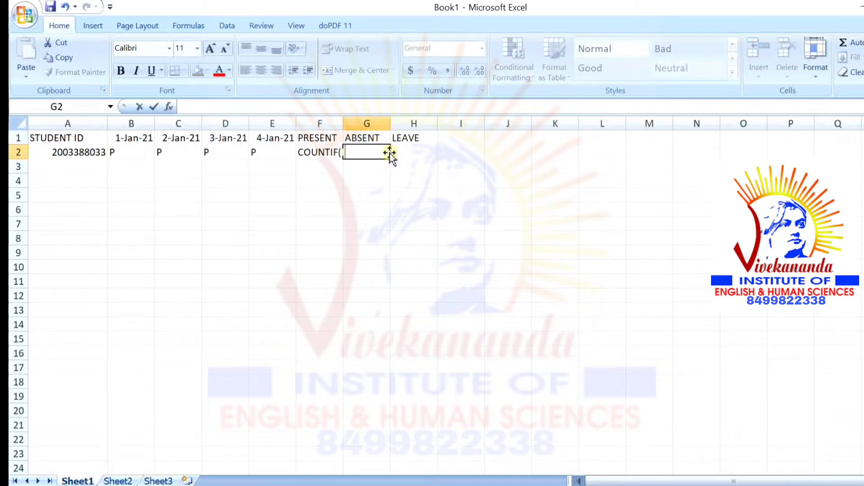
text(B)
key(BackSpace)
click(334, 155)
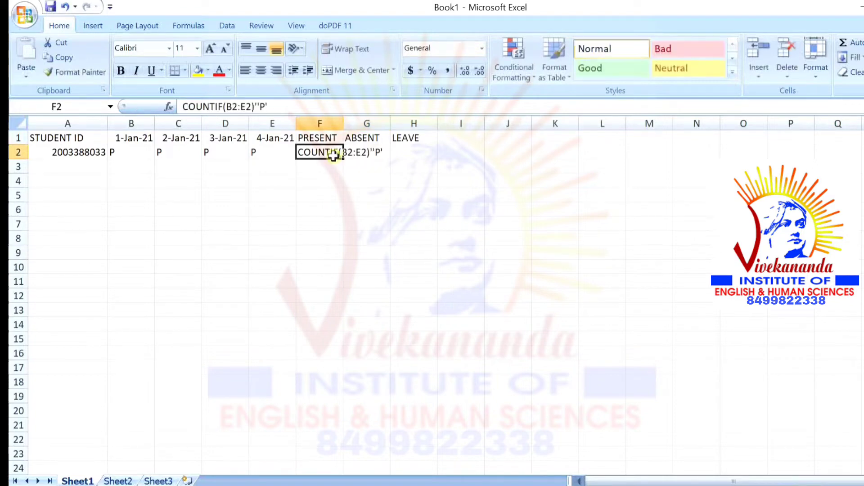
click(384, 150)
double_click(384, 150)
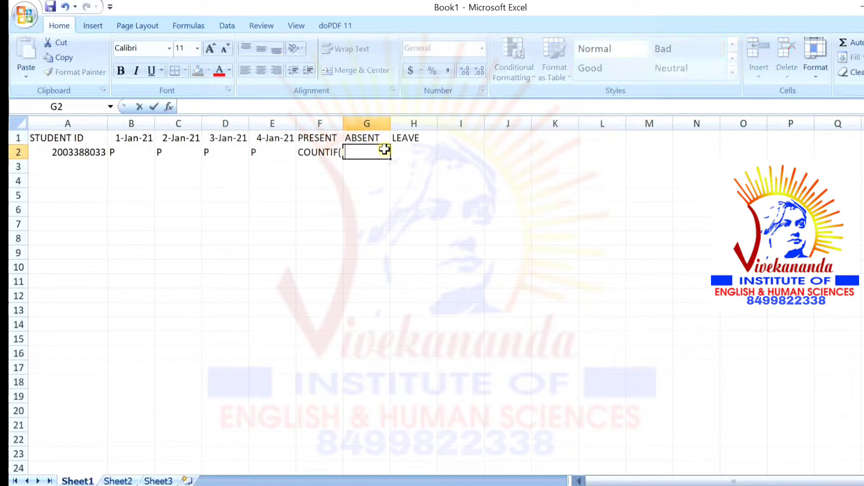
click(332, 154)
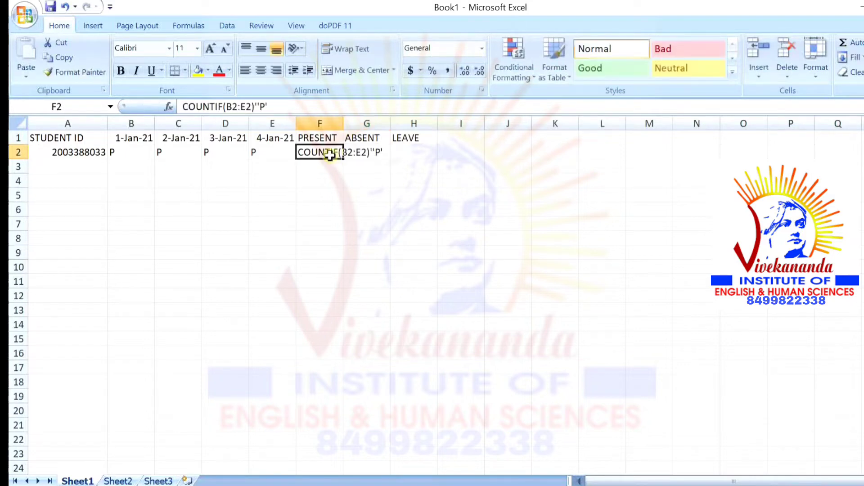
Retype F2 as COUNTIF(B2:E2)"P", then clear the cell
key(Delete)
text(COUNR)
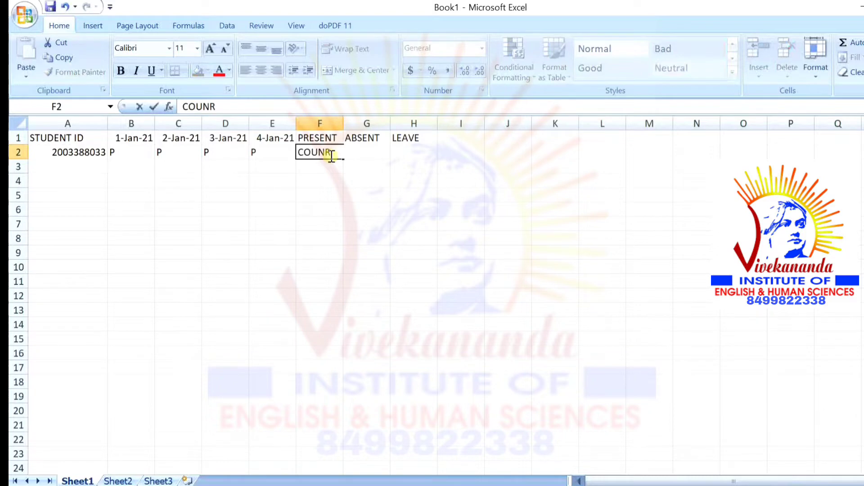
key(BackSpace)
text(TIF(B2:E2)
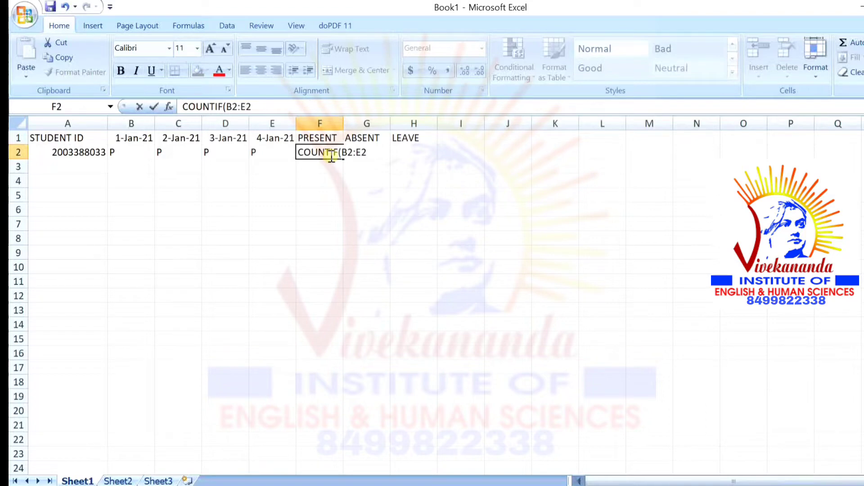
text()"P")
key(Return)
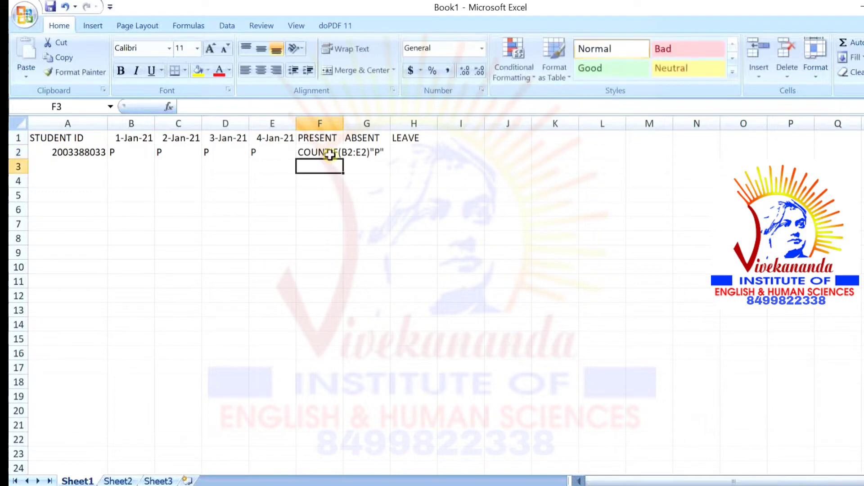
click(331, 153)
key(Return)
click(336, 152)
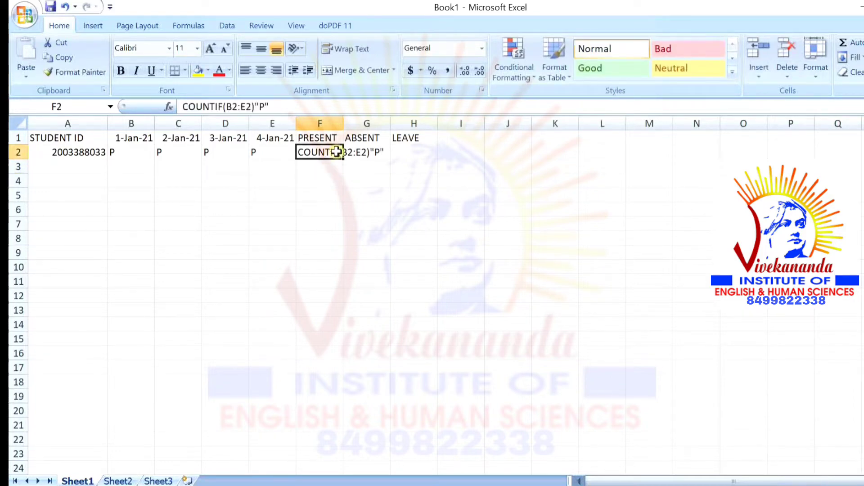
key(BackSpace)
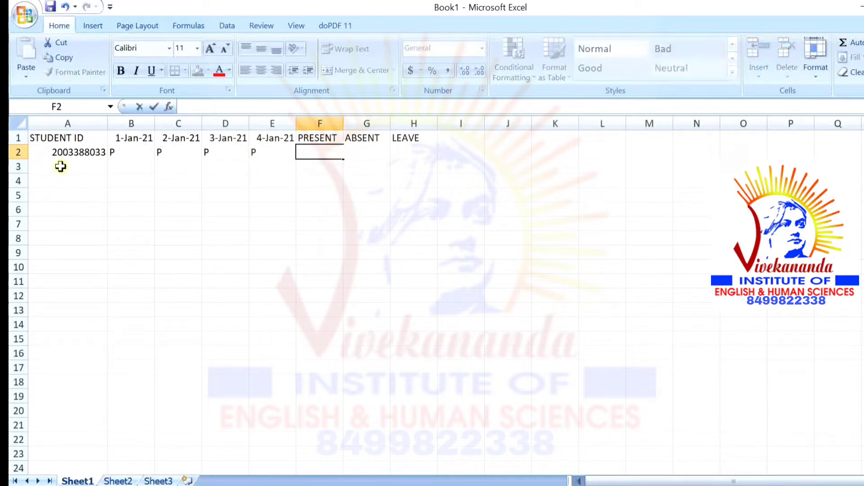
Enter the second student's ID in A3 with marks P, P, A, A
click(60, 167)
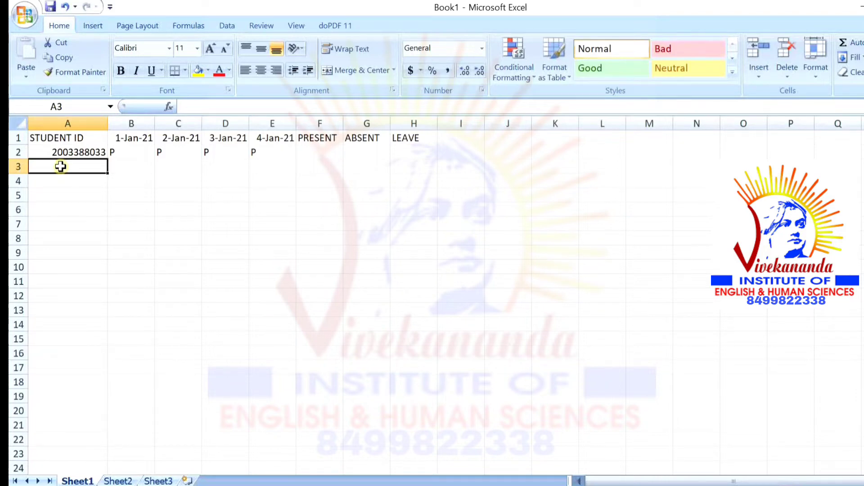
text(200)
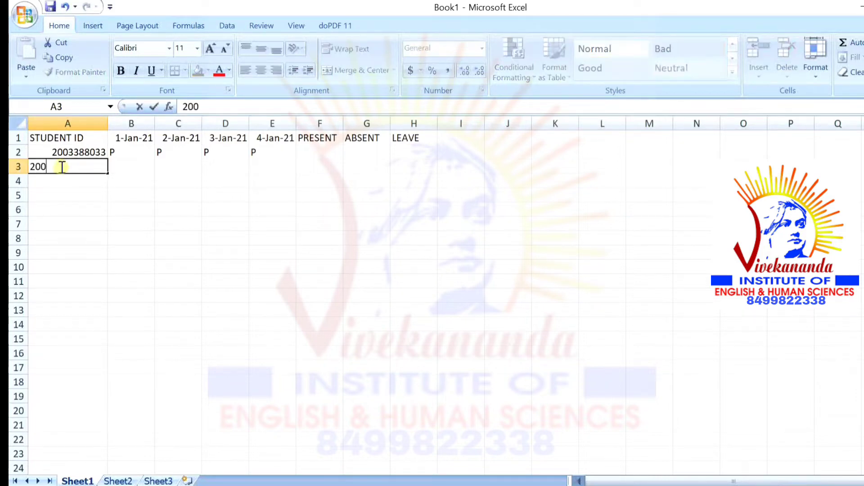
text(3388034)
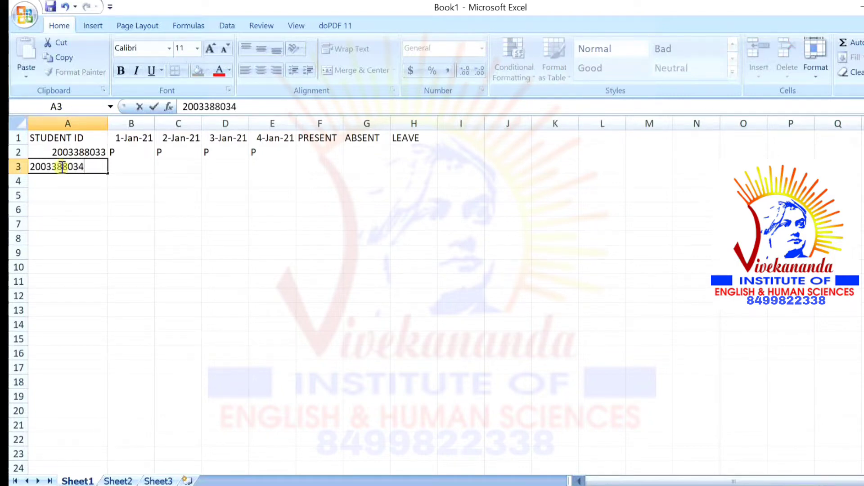
click(118, 164)
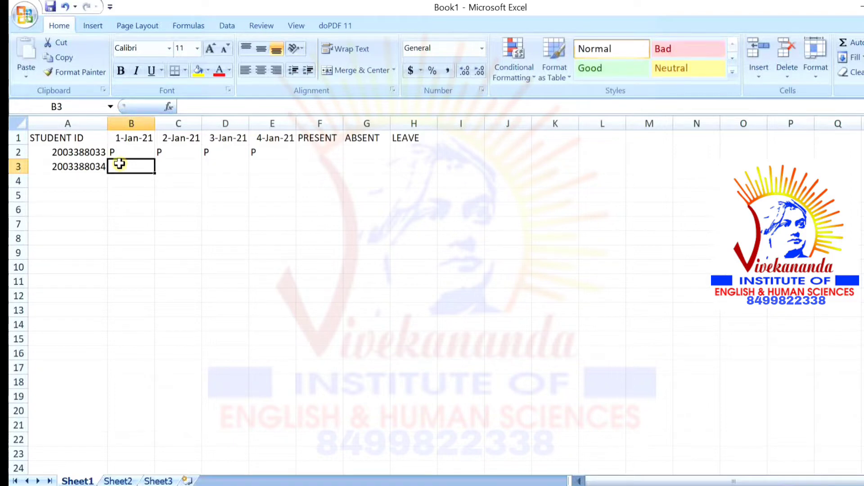
text(P)
key(Tab)
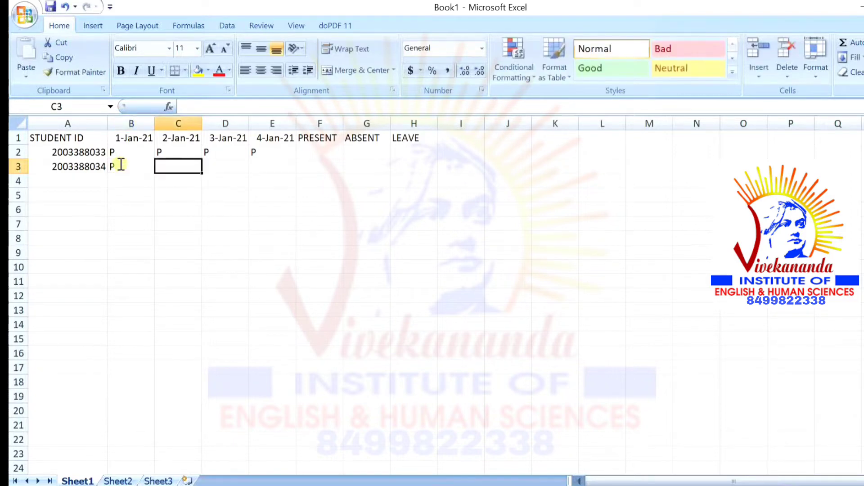
text(P)
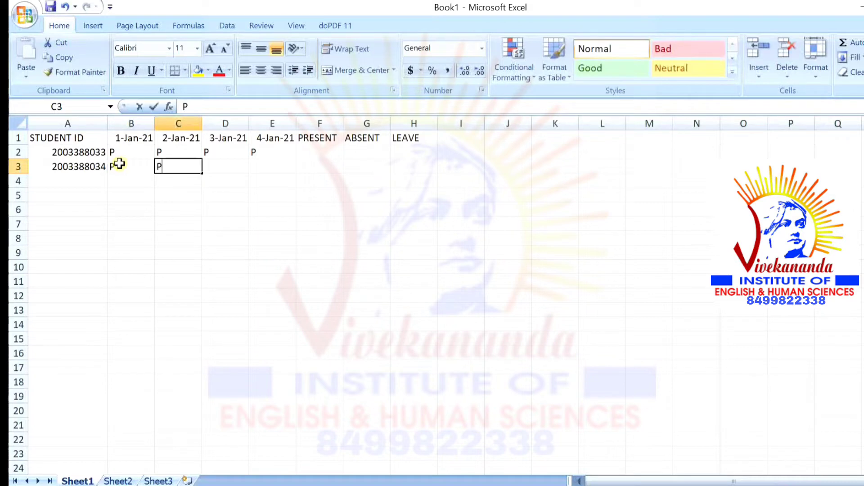
key(Tab)
text(A)
key(Tab)
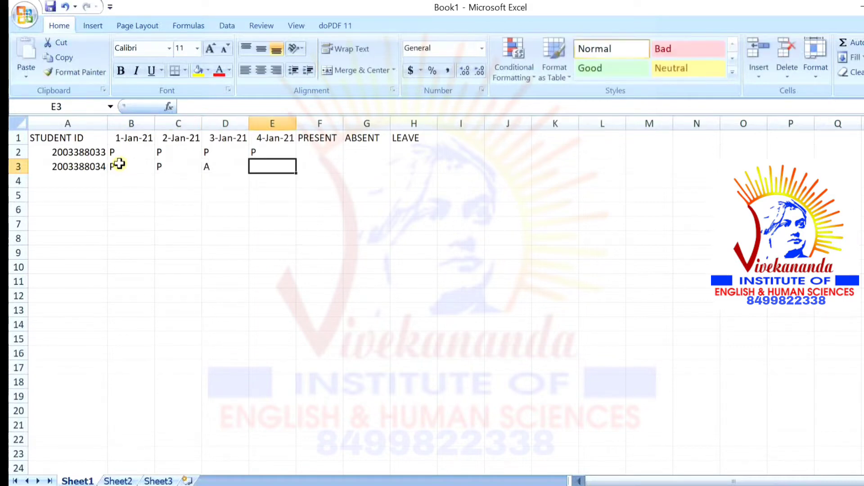
text(A)
Add the third student's ID in A4 with marks P, A, P, P
click(81, 180)
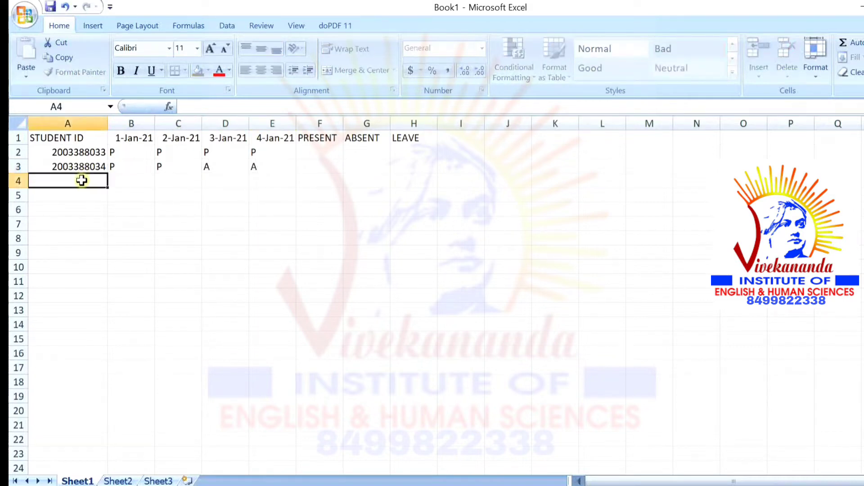
text(20)
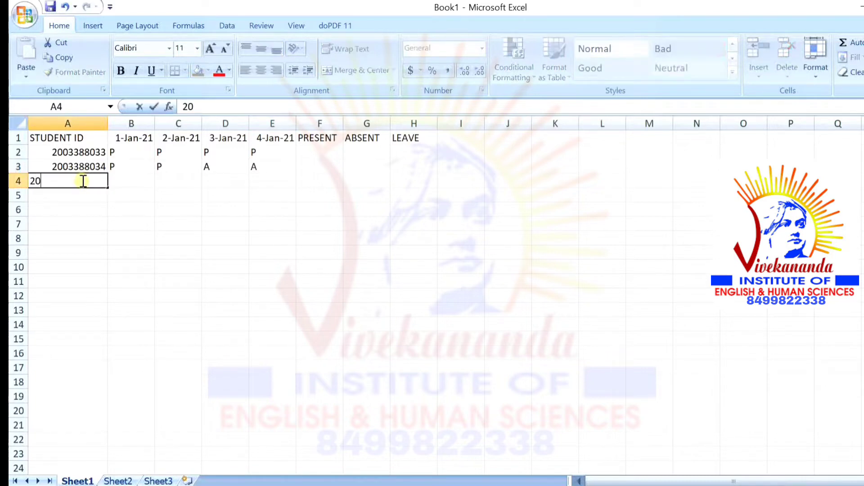
text(033088035)
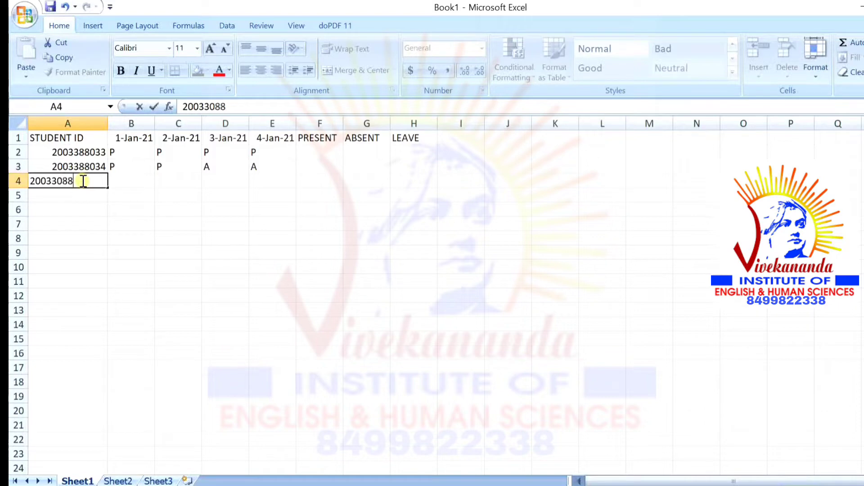
click(129, 179)
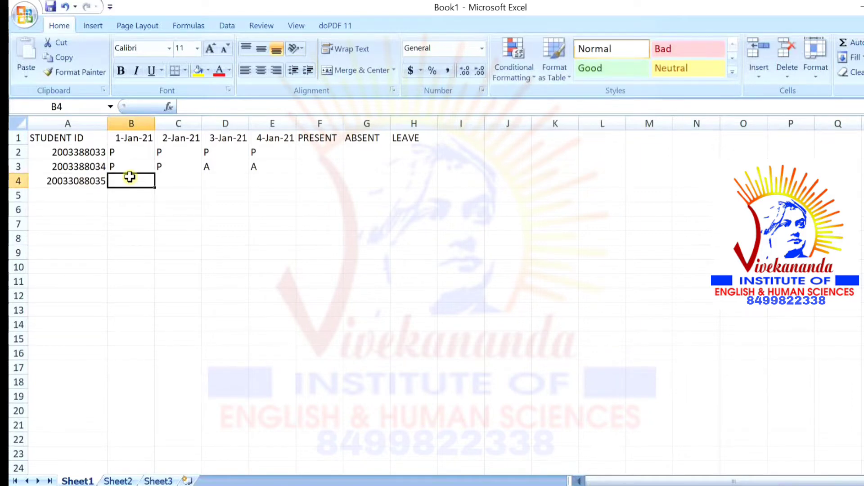
text(P)
key(Tab)
text(A)
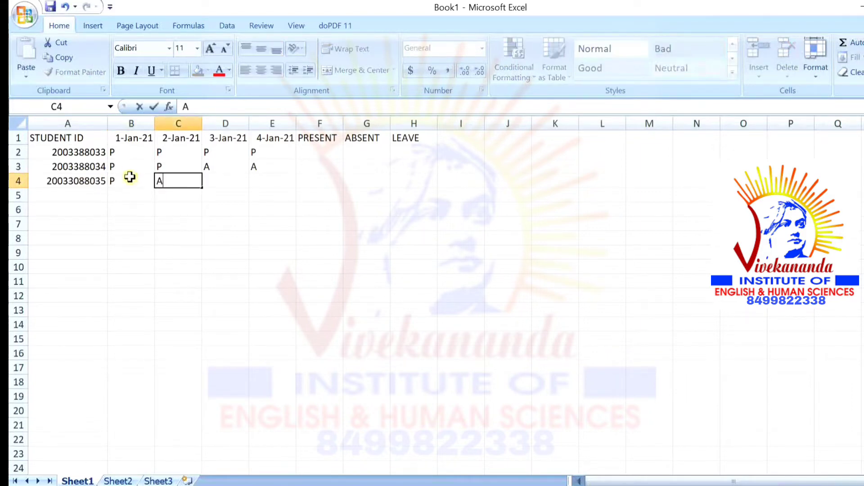
key(Tab)
text(P)
key(Tab)
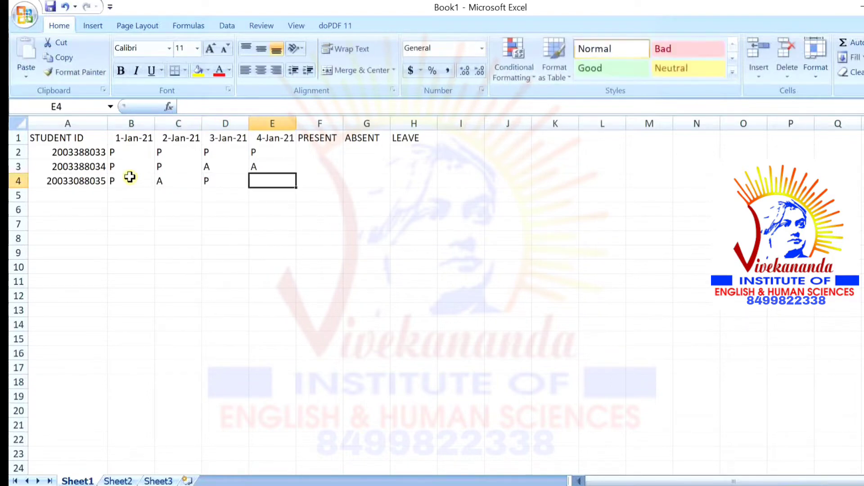
text(P)
click(90, 198)
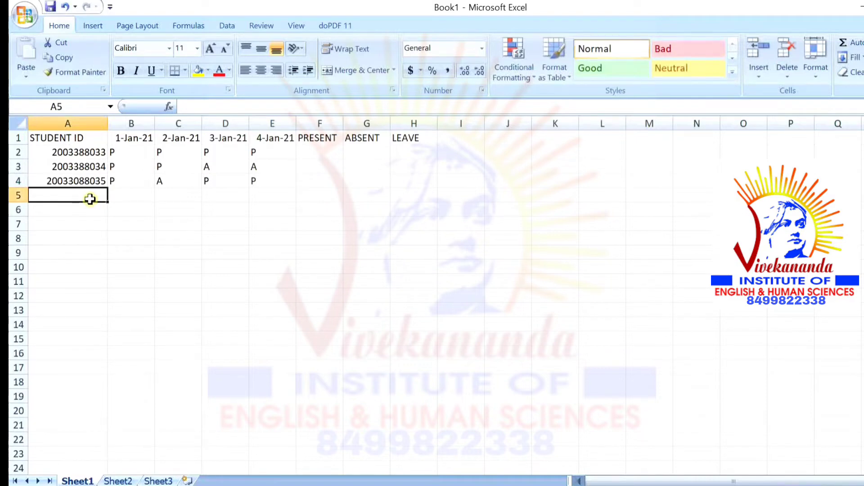
Retype the third student's ID in A4 to correct it
click(79, 182)
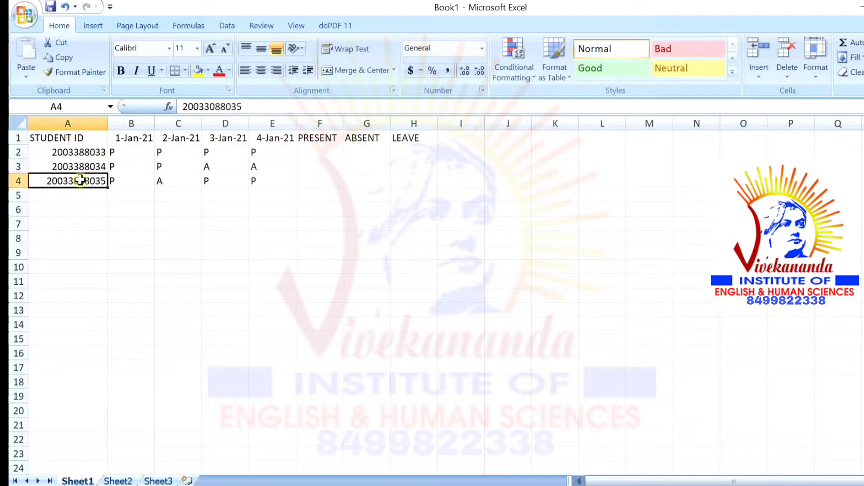
key(BackSpace)
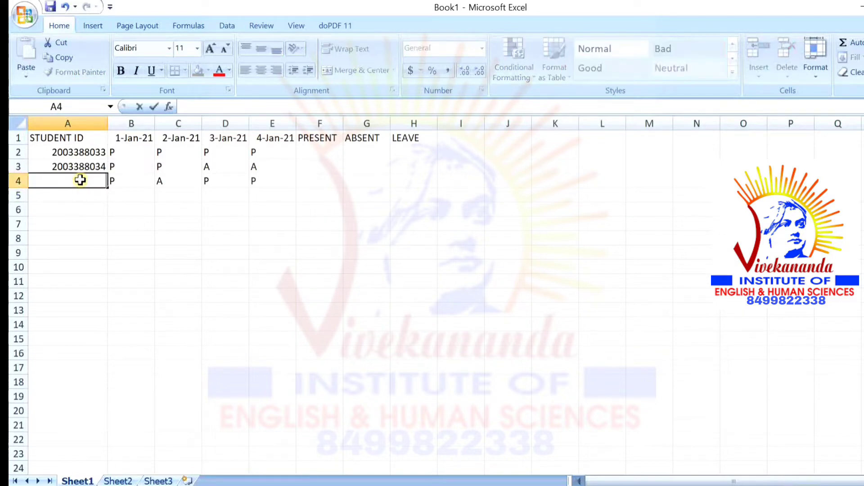
text(20033)
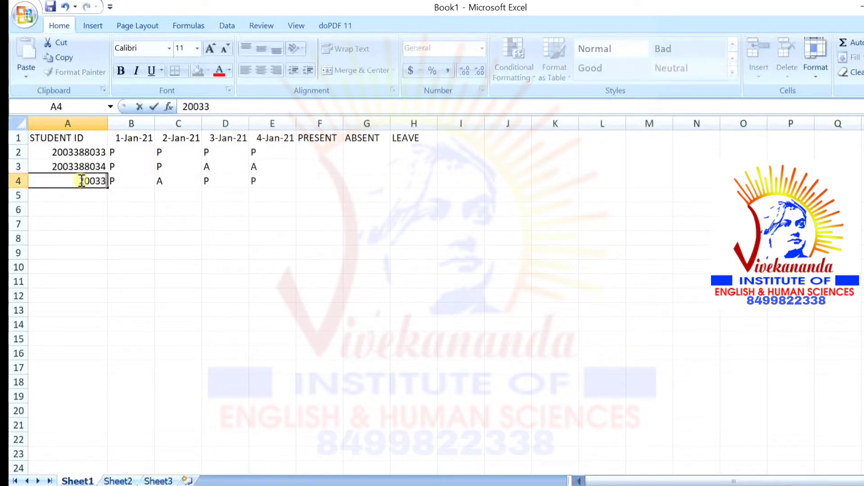
text(88034)
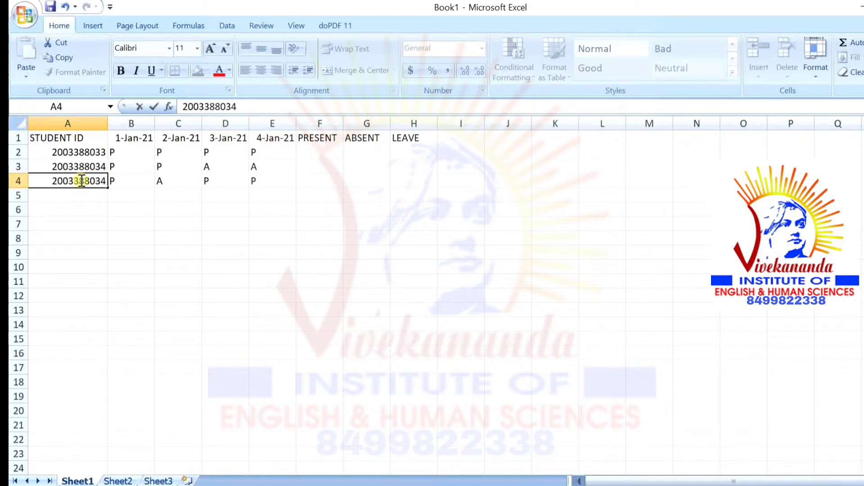
click(82, 197)
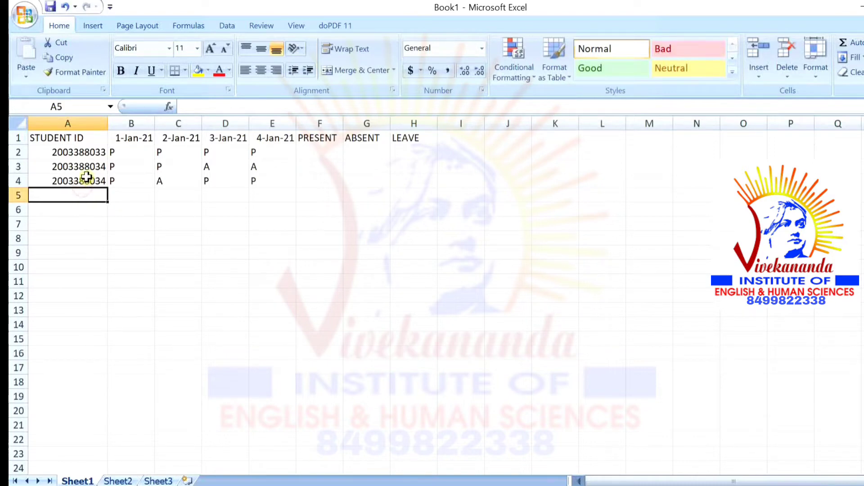
click(87, 177)
key(BackSpace)
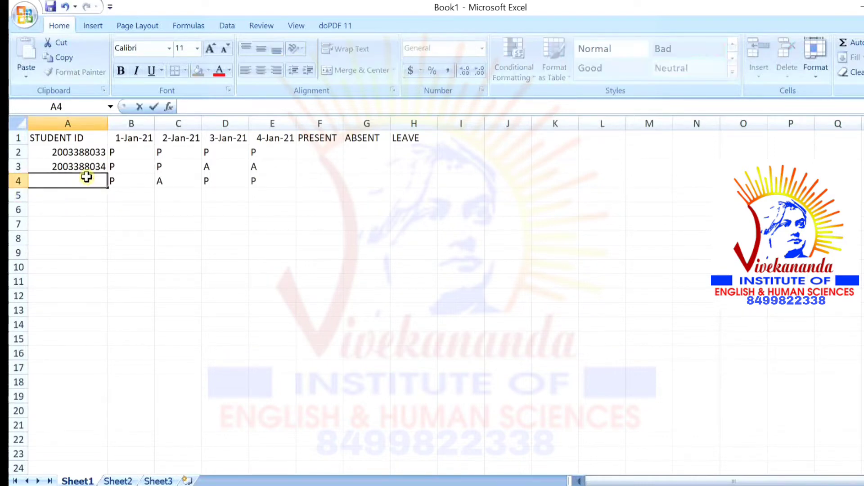
text(2003388035)
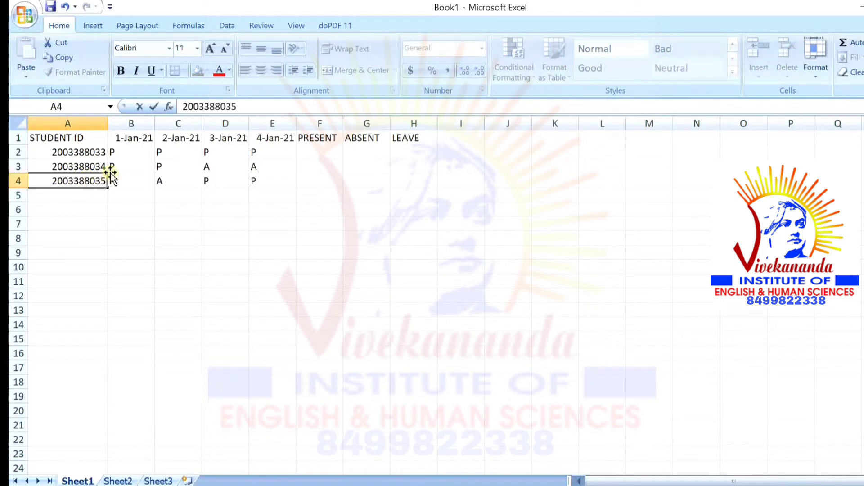
Fill the student ID series from A3:A4 down through row 14
drag(94, 164, 96, 180)
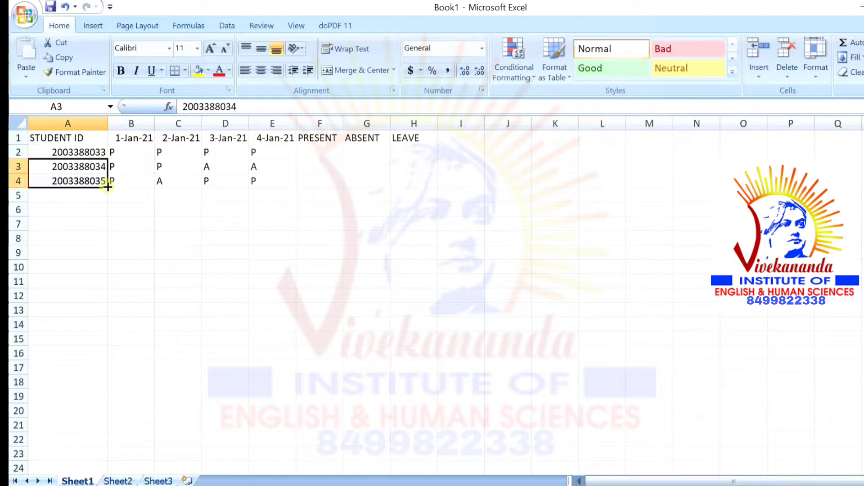
drag(107, 187, 130, 267)
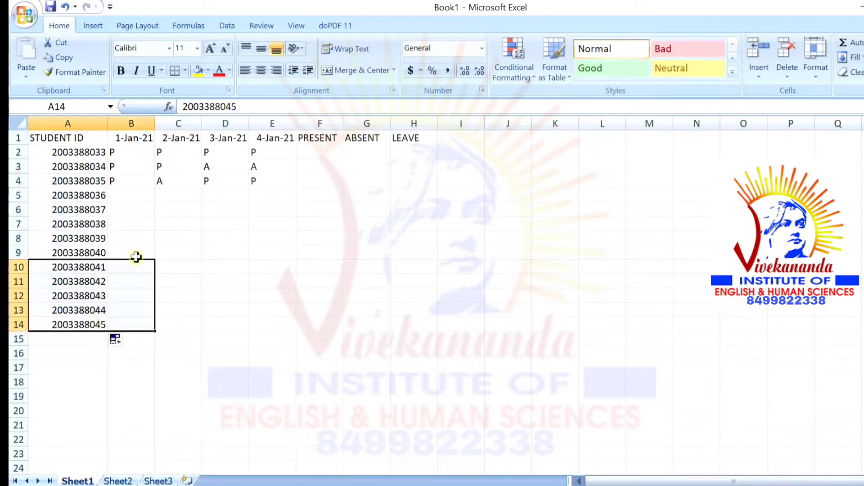
click(133, 205)
click(147, 194)
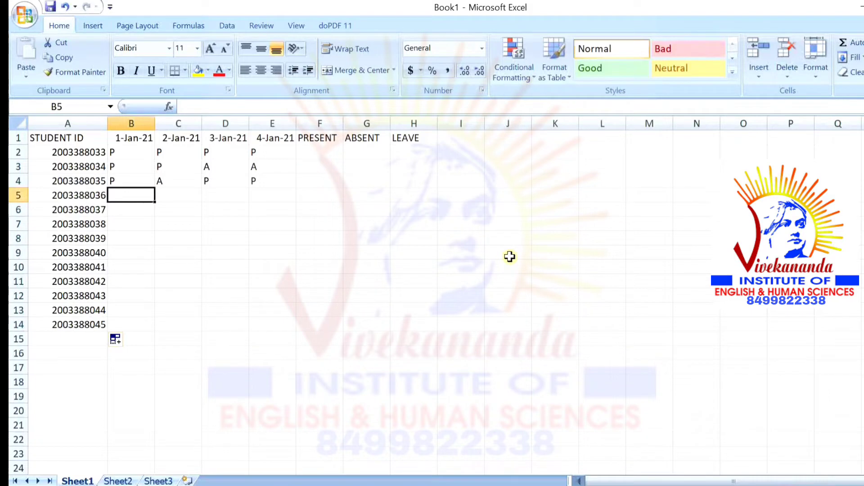
Mark row 5 as P, A, A, P and row 6 (B–E) as A, P, P, L
text(P)
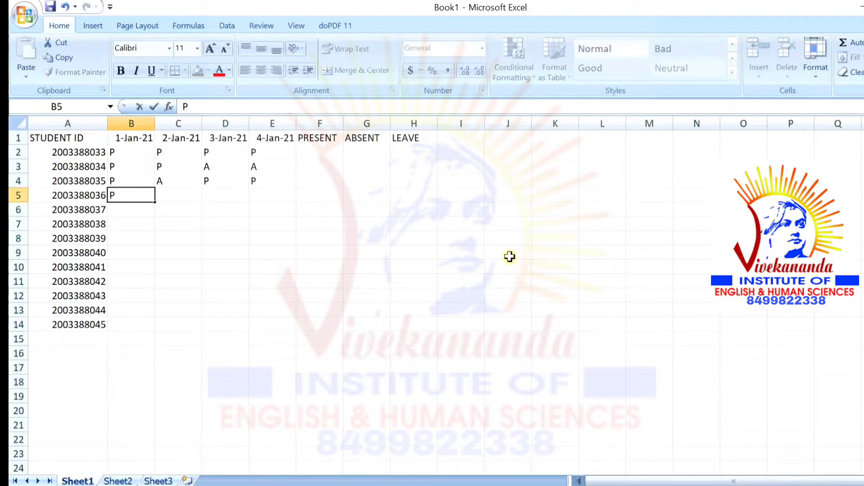
key(Tab)
text(A)
key(Tab)
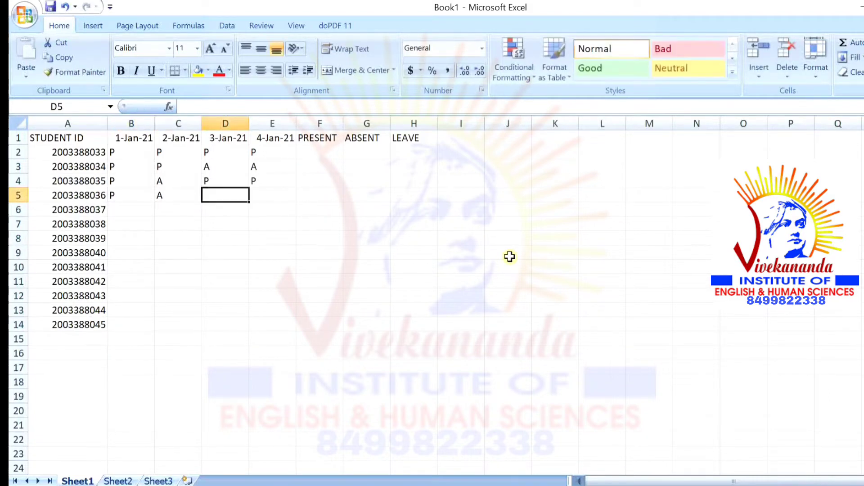
text(A)
key(Tab)
text(P)
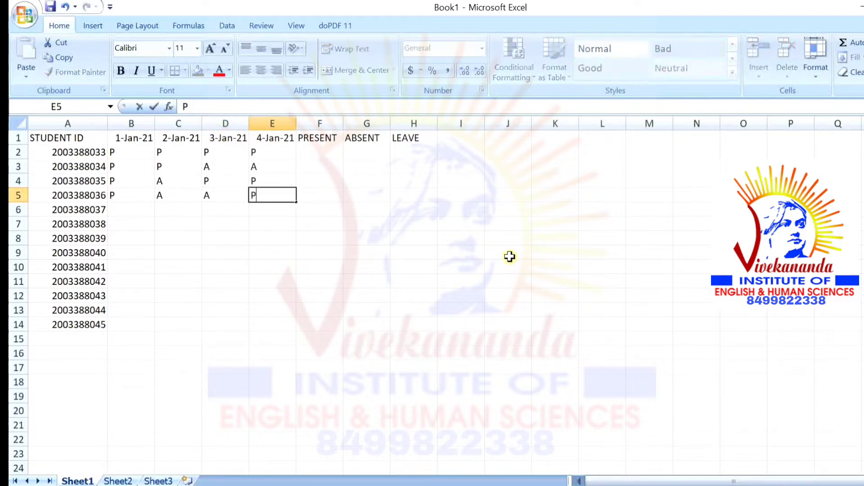
key(Return)
text(L)
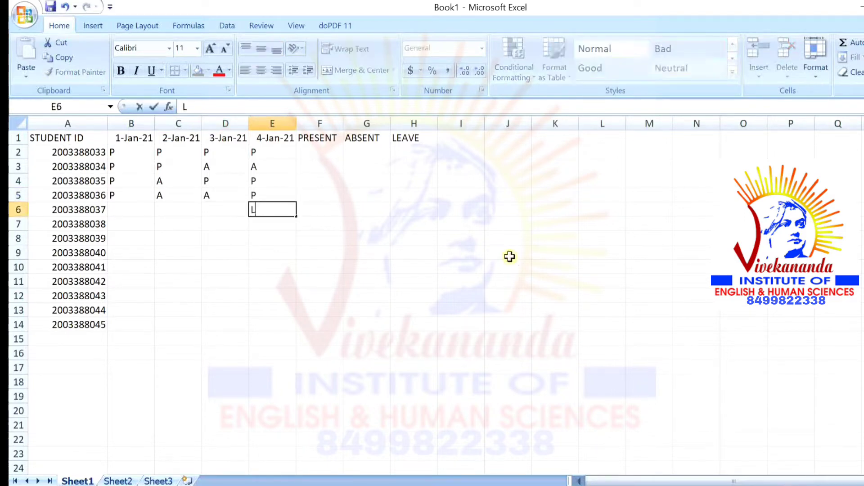
key(Left)
text(O)
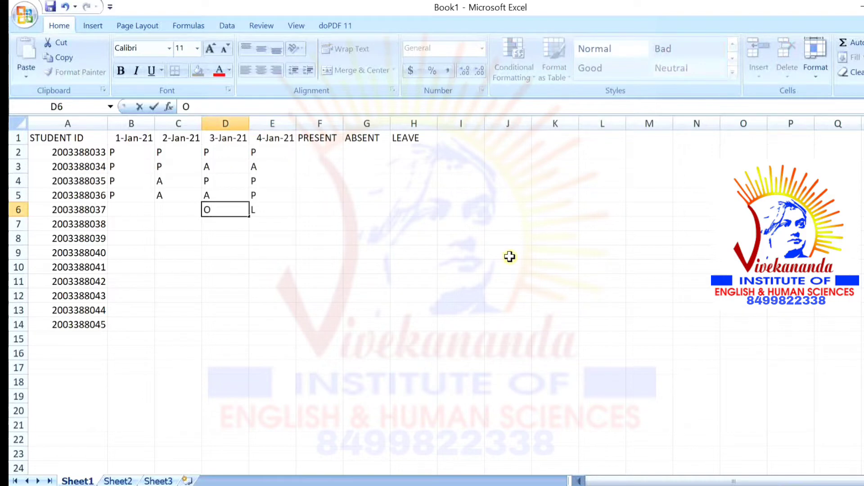
key(BackSpace)
text(P)
key(Left)
text(P)
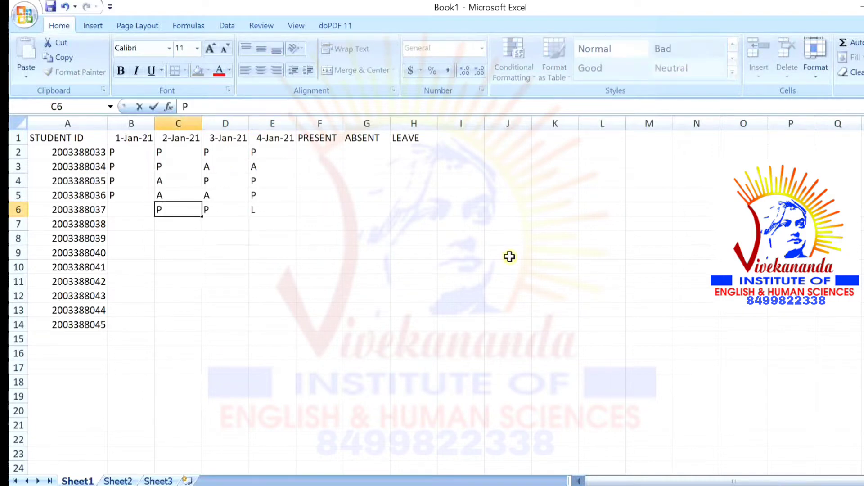
key(Left)
text(A)
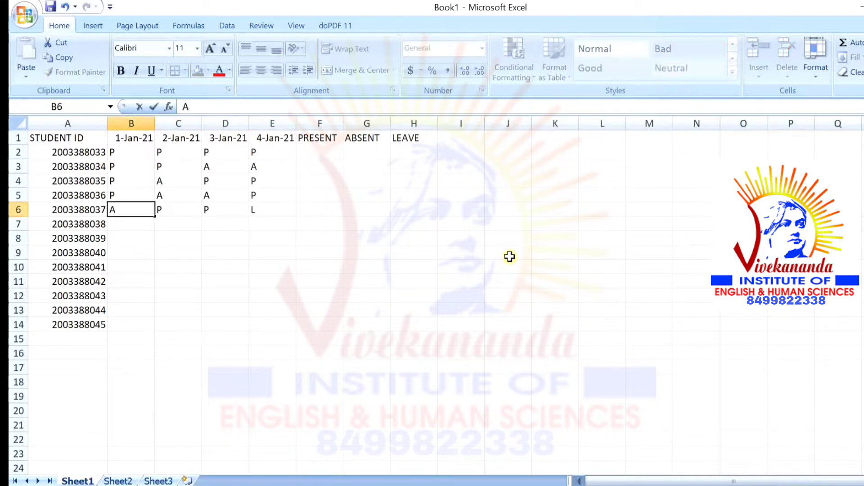
key(Return)
Mark row 7 as L, A, A, P and row 8 (B–E) as P, P, P, L
text(L)
key(Right)
text(A)
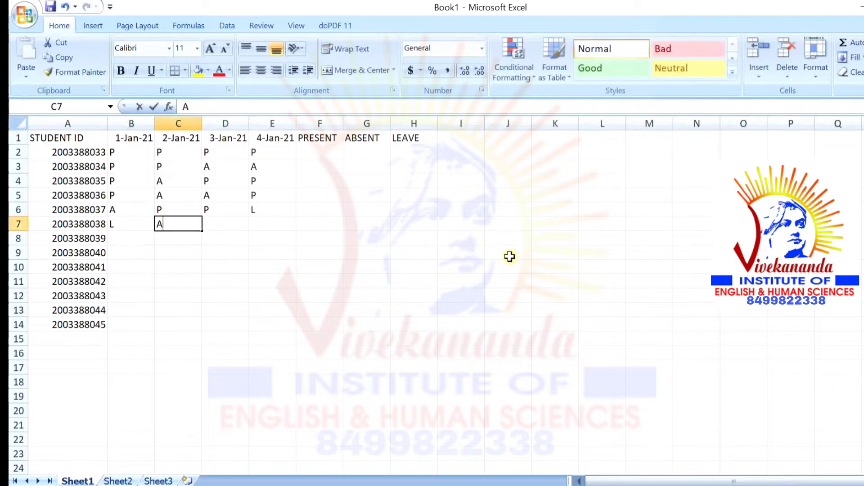
key(Right)
text(A)
key(Right)
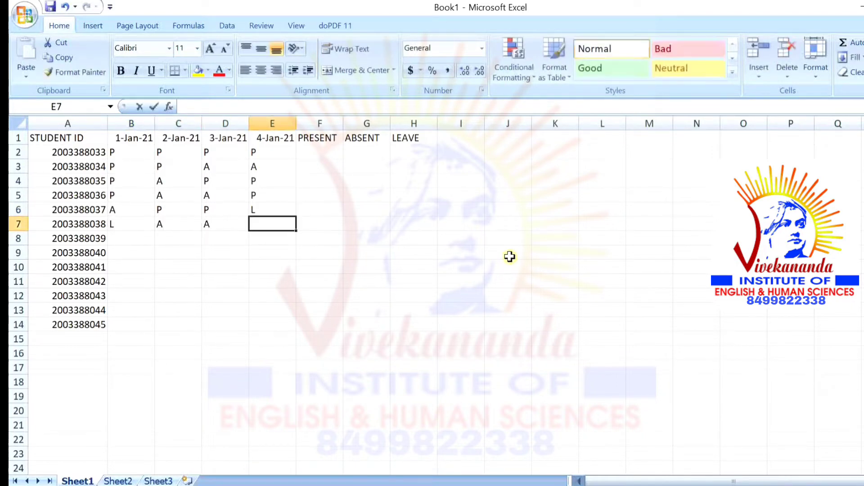
text(P)
key(Return)
text(L)
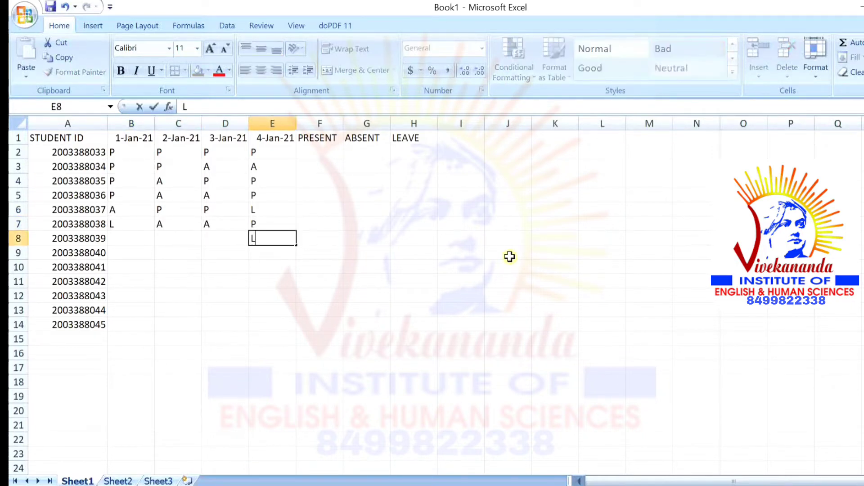
key(Left)
text(P)
key(Left)
text(P)
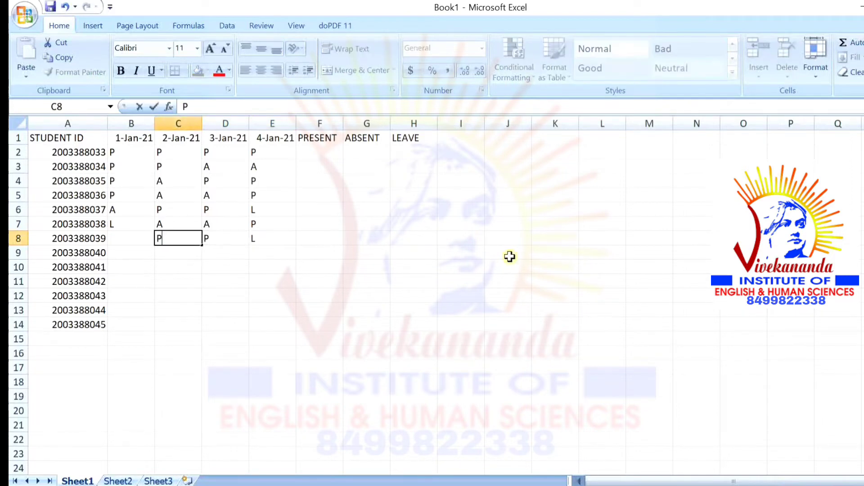
key(Left)
text(P)
key(Right)
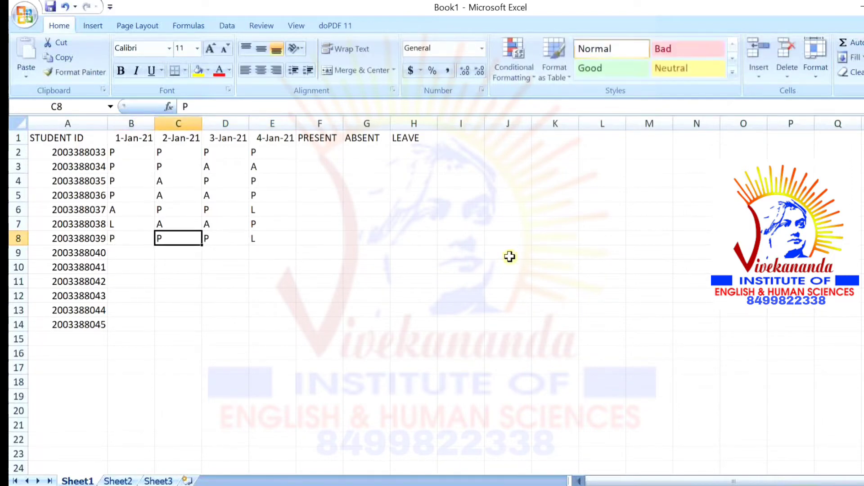
text(P)
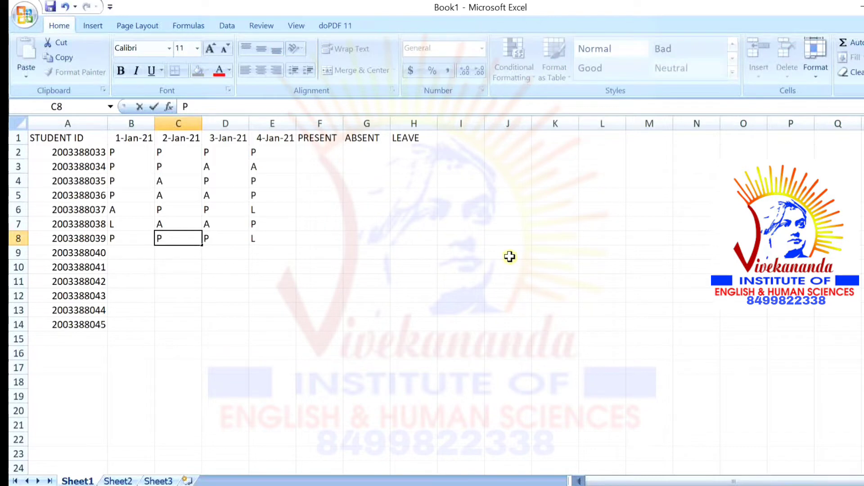
key(Return)
Mark row 9 as P, A, A, A and row 10 (B–E) as A, L, P, L
key(Left)
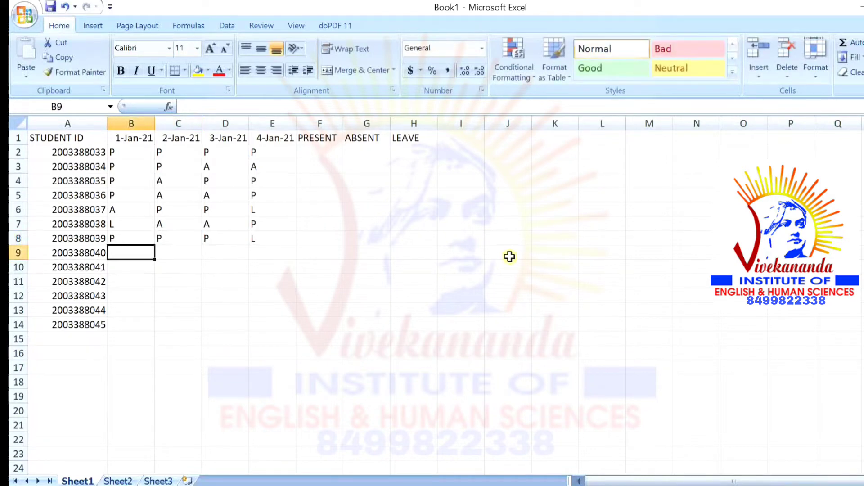
text(P)
key(Right)
text(A)
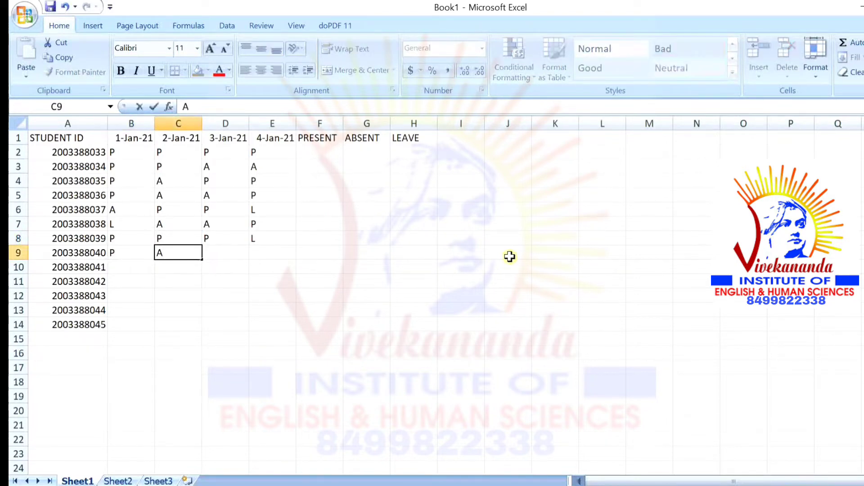
key(Right)
text(A)
key(Right)
text(A)
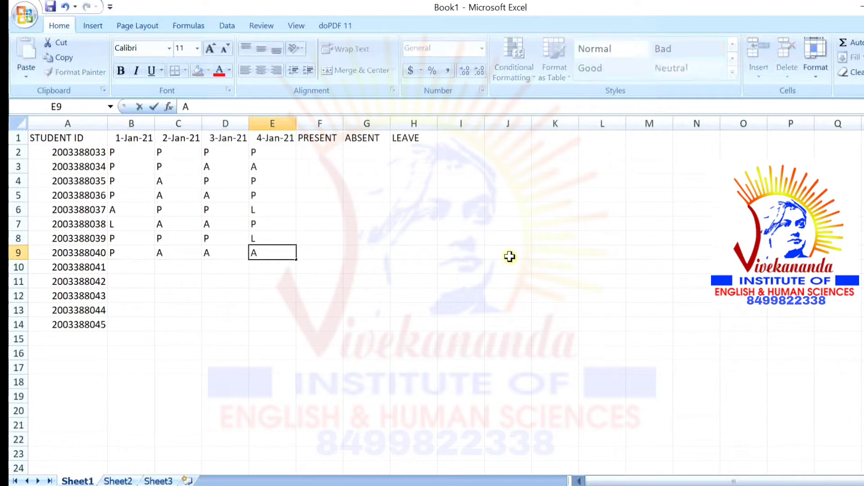
key(Return)
text(L)
key(Left)
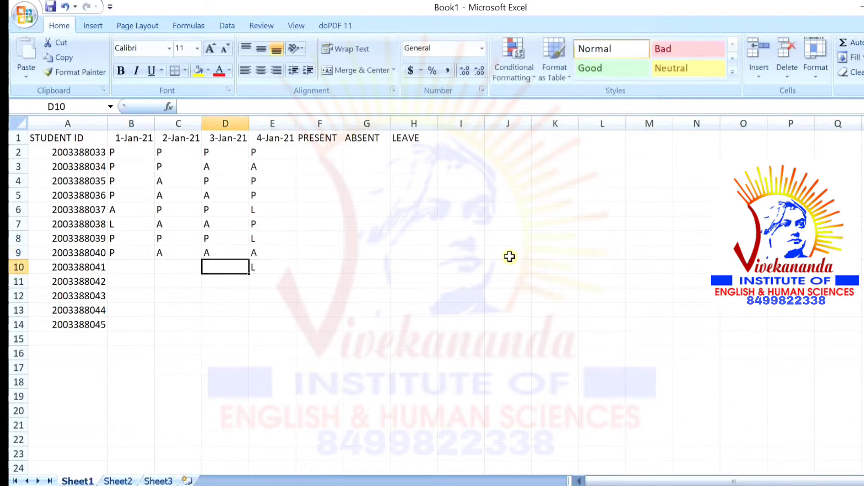
text(P)
key(Left)
text(L)
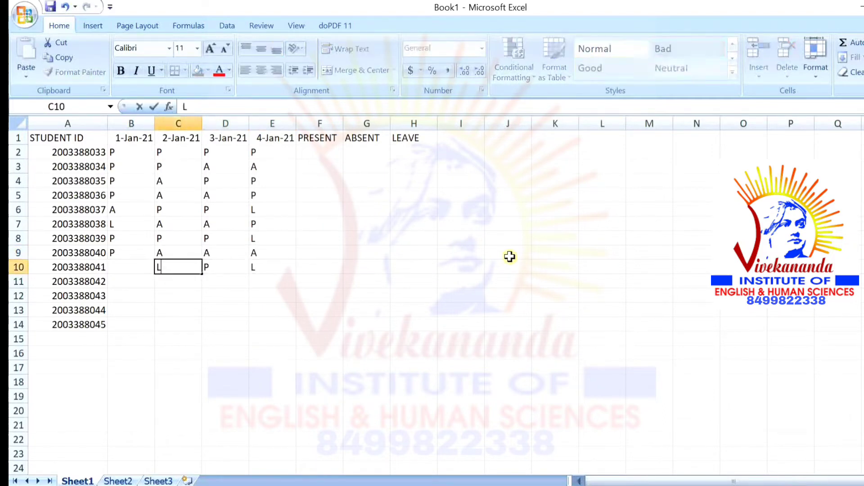
key(Left)
text(A)
key(Return)
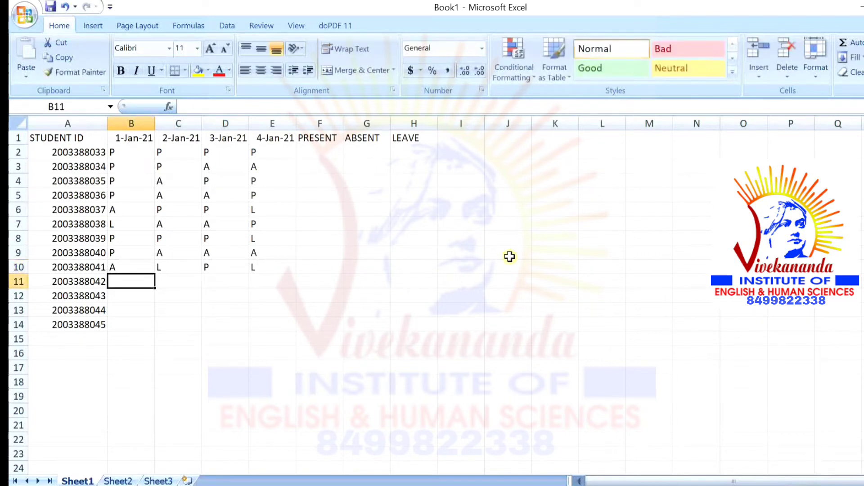
Mark row 11 as L, P, A, P and row 12 (B–E) as P, P, P, A
text(L)
key(Right)
text(P)
key(Right)
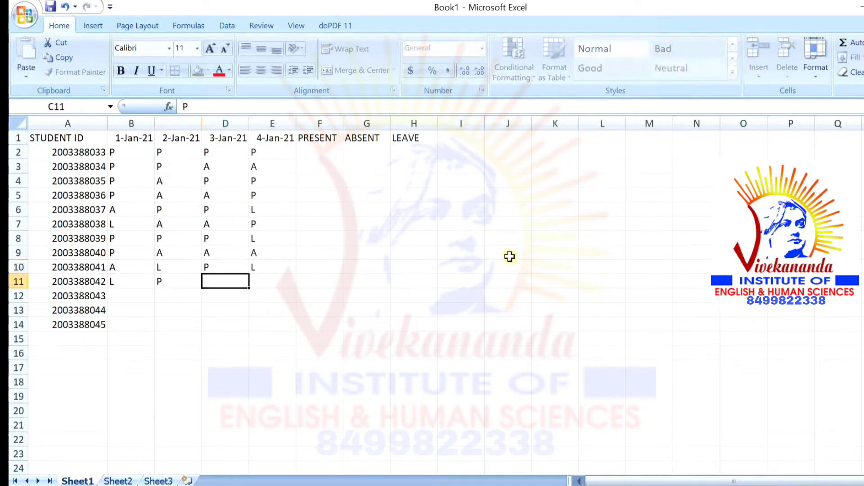
text(A)
key(Right)
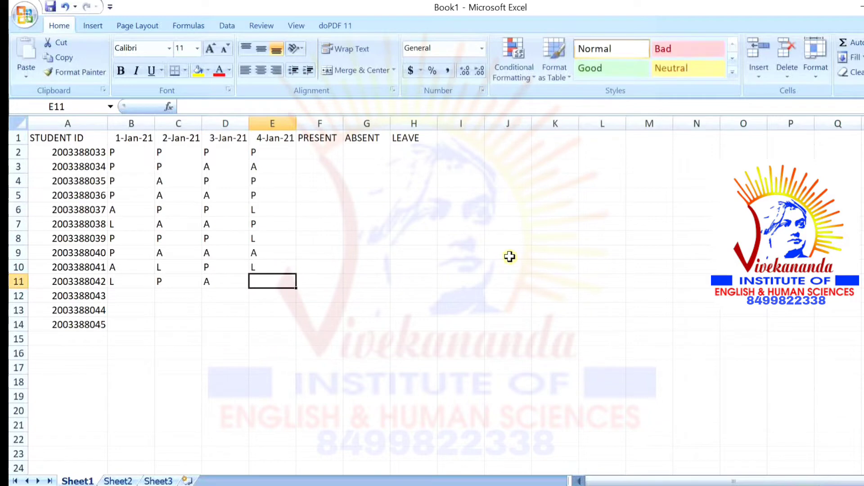
text(P)
key(Return)
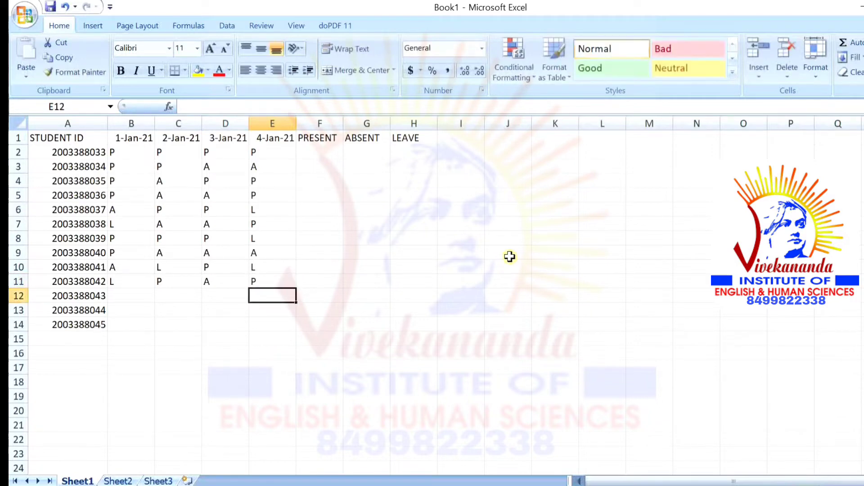
text(A)
key(Left)
text(P)
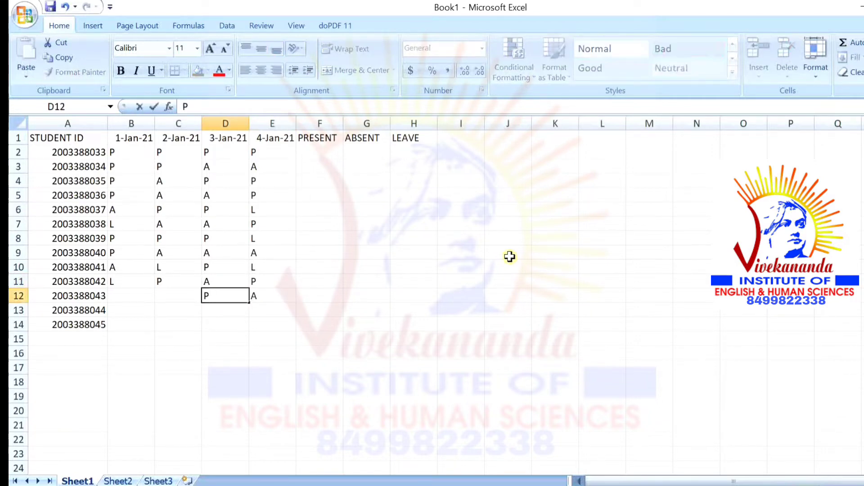
key(Left)
text(O)
key(BackSpace)
text(P)
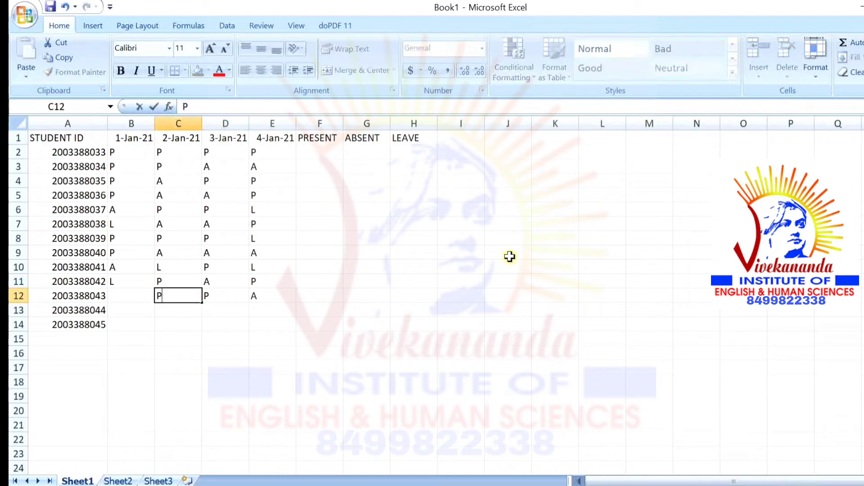
key(Left)
text(P)
key(Return)
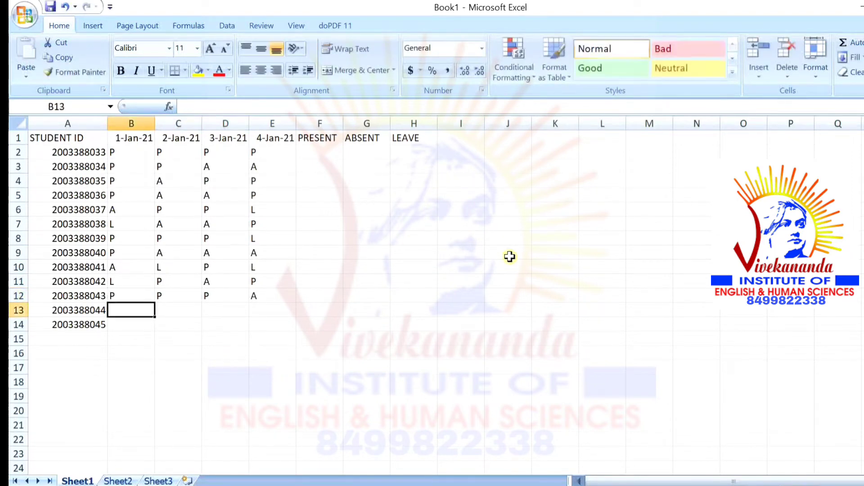
Mark row 13 as A, L, L, P and row 14 (B–E) as P, L, L, P
text(A)
key(Right)
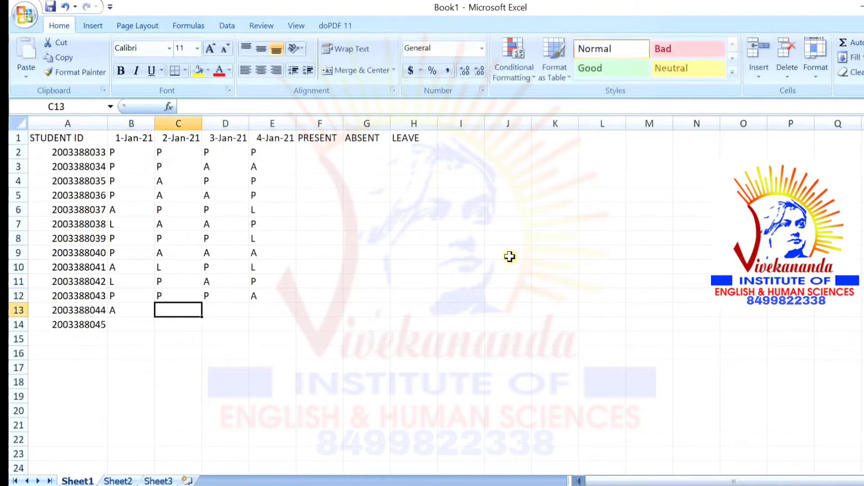
text(L)
key(Right)
text(L)
key(Right)
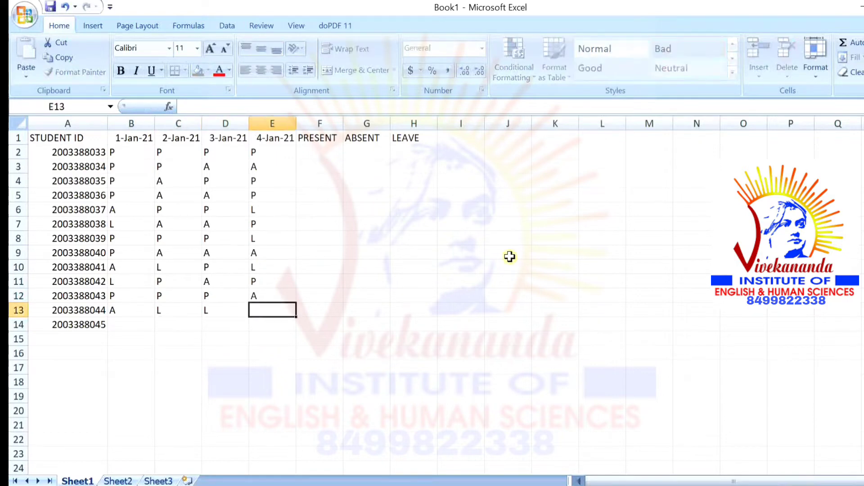
text(P)
key(Return)
text(P)
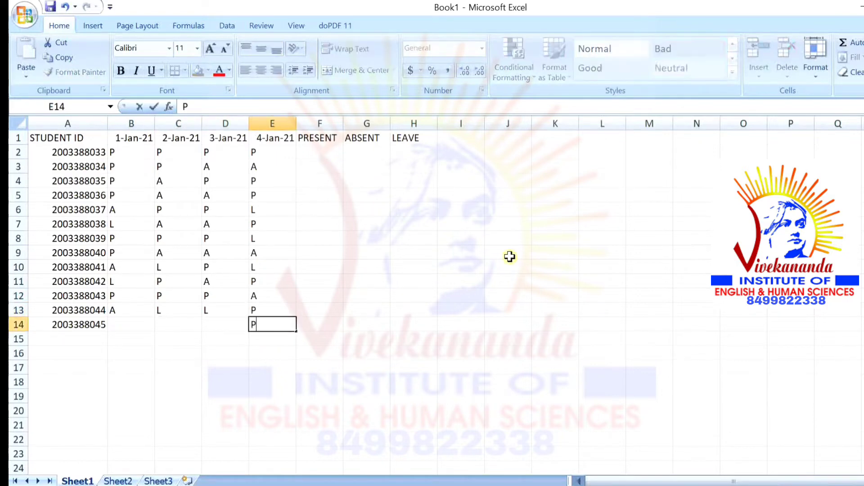
key(Left)
text(L)
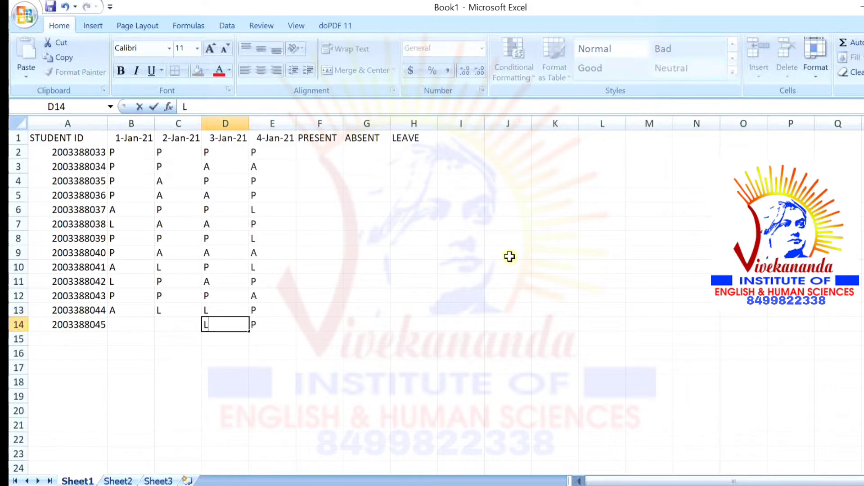
key(Left)
text(L)
key(Left)
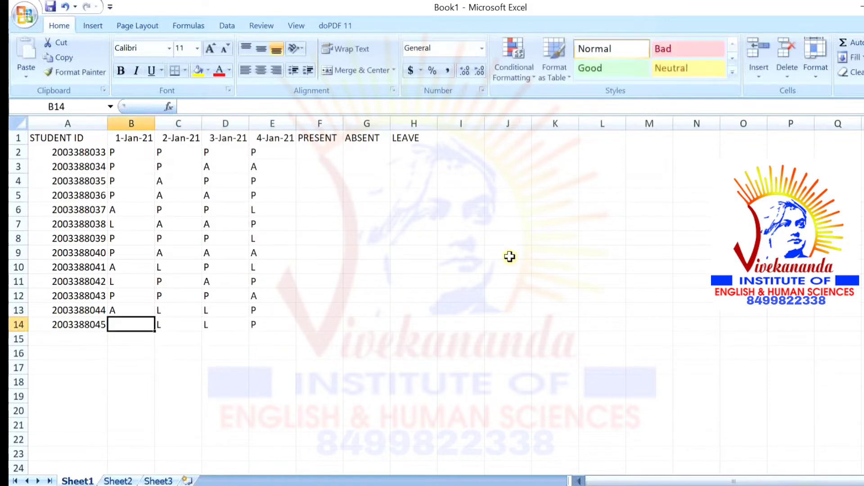
text(P)
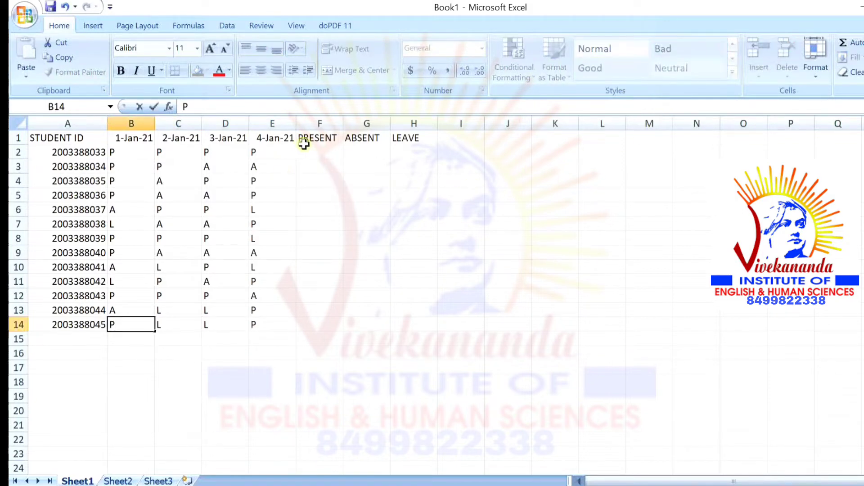
click(312, 150)
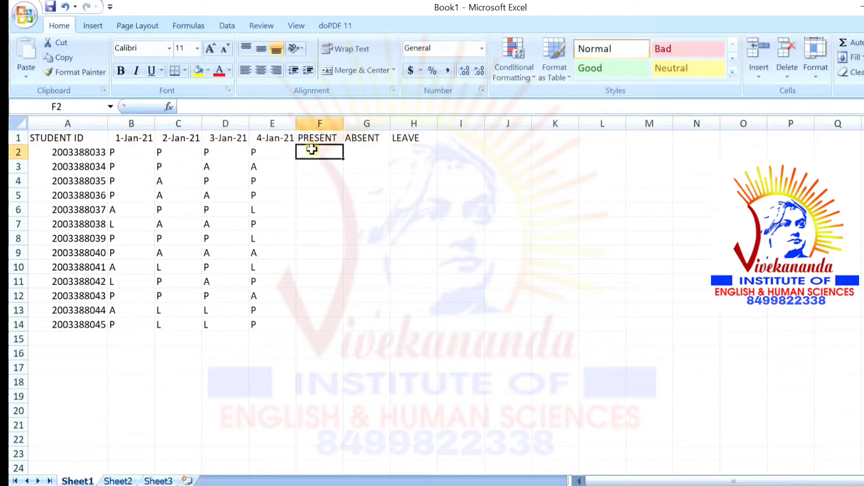
Enter =COUNTIF(B2:E2,"P") in F2, correcting the missing equals sign and brackets, so it shows 4
text(COUN)
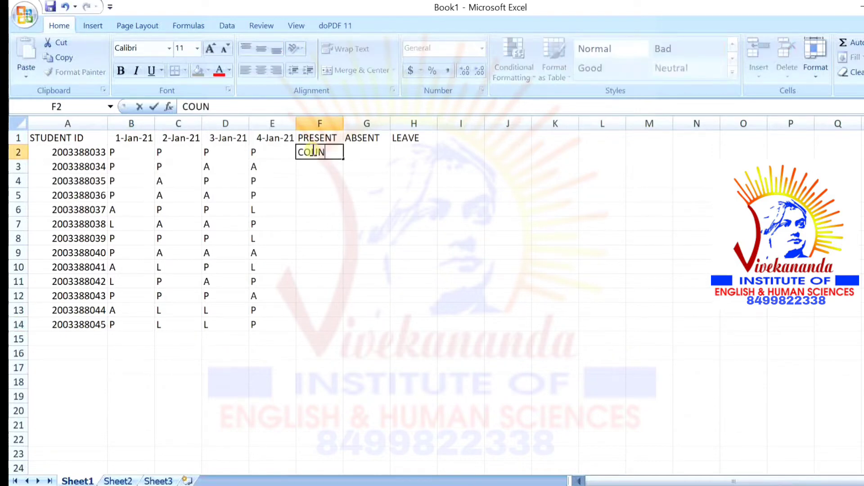
text(TIF(B)
text(2:)
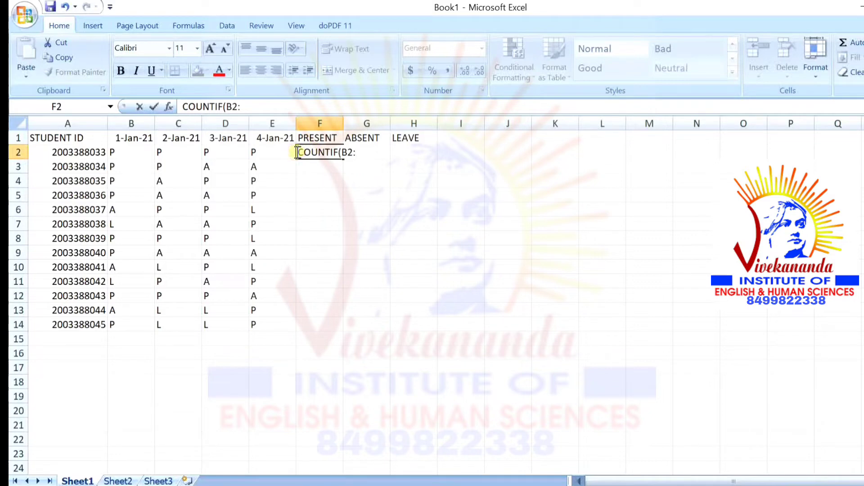
click(297, 153)
text(=)
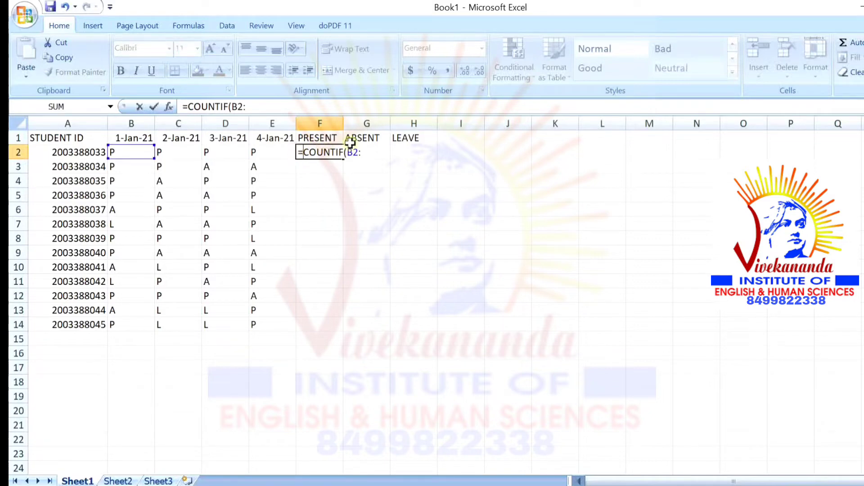
click(363, 151)
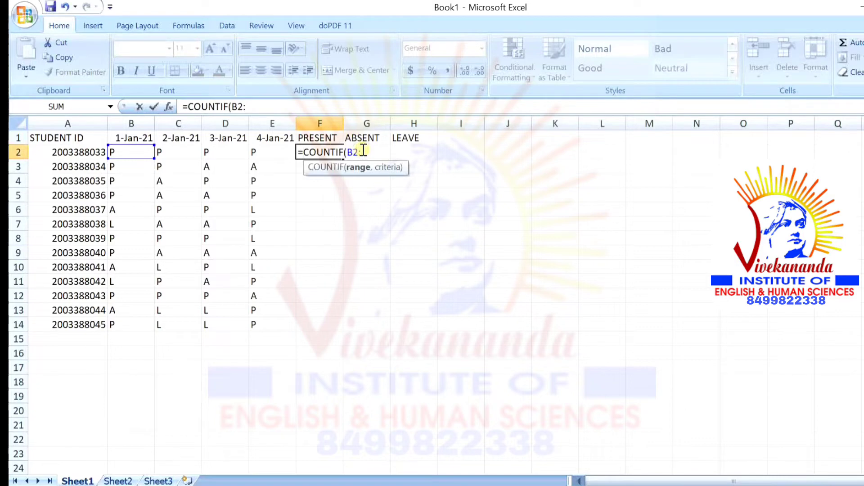
text(E)
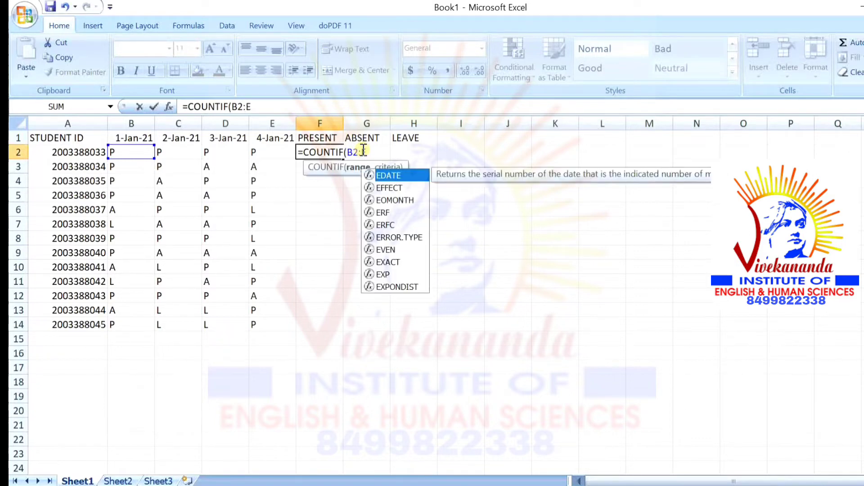
text(2()
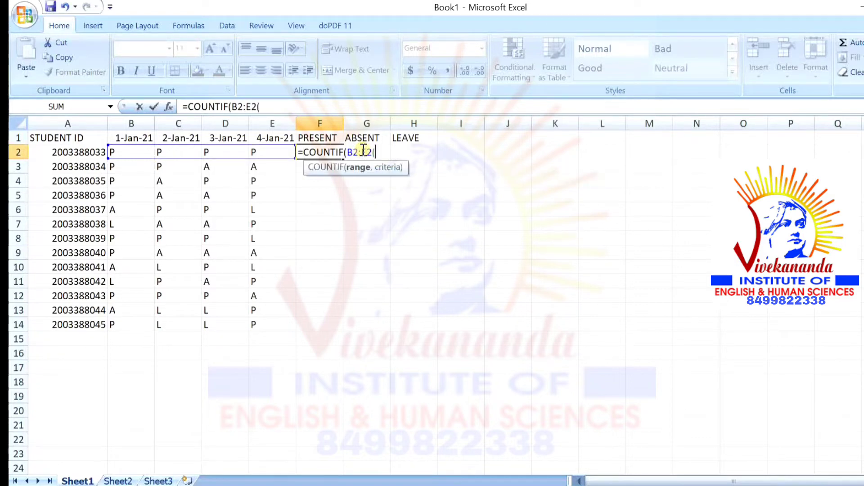
key(BackSpace)
text())
key(BackSpace)
text(,"P")
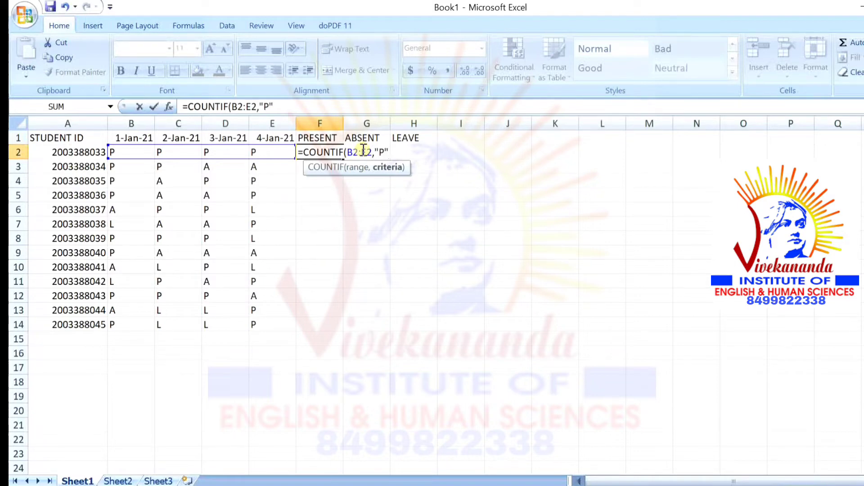
text())
key(Return)
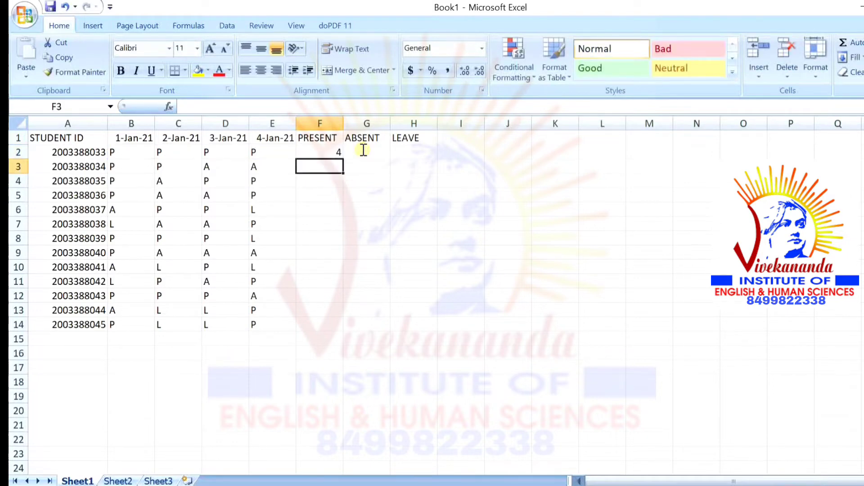
Enter =COUNTIF(B3:E3,"P") in F3 and =COUNTIF(B4:E4,"P") in F4, giving 2 and 3
text(=C)
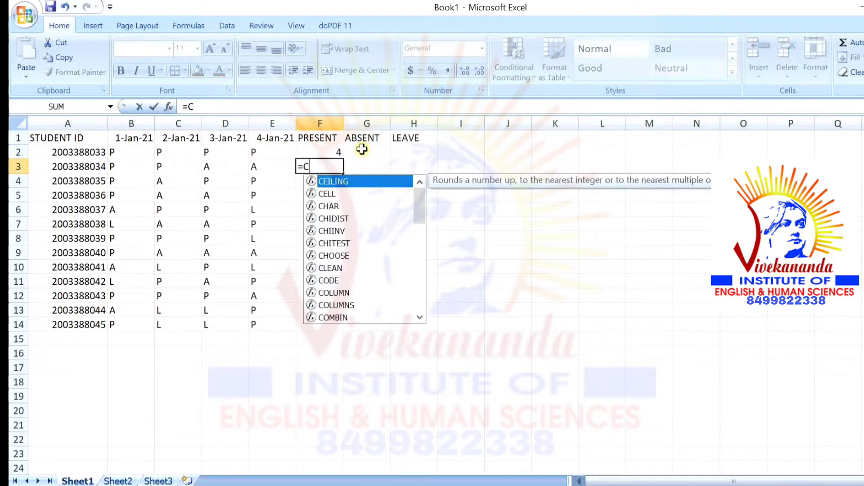
text(OUNTIF)
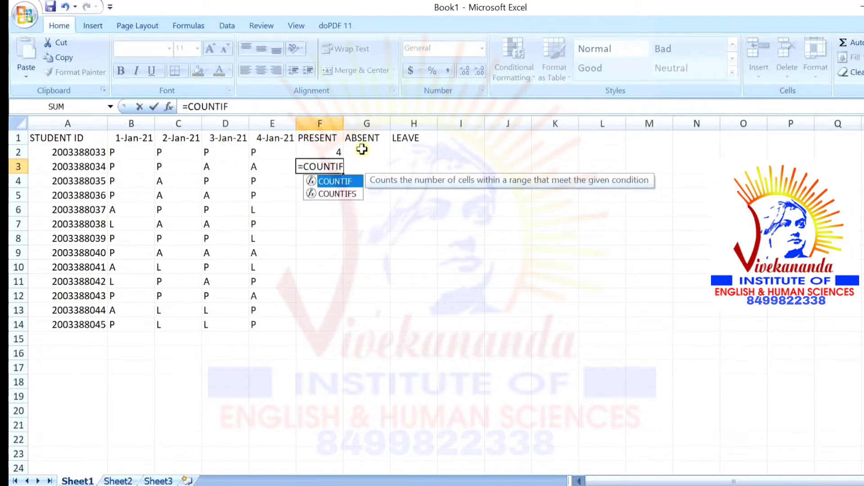
text(()
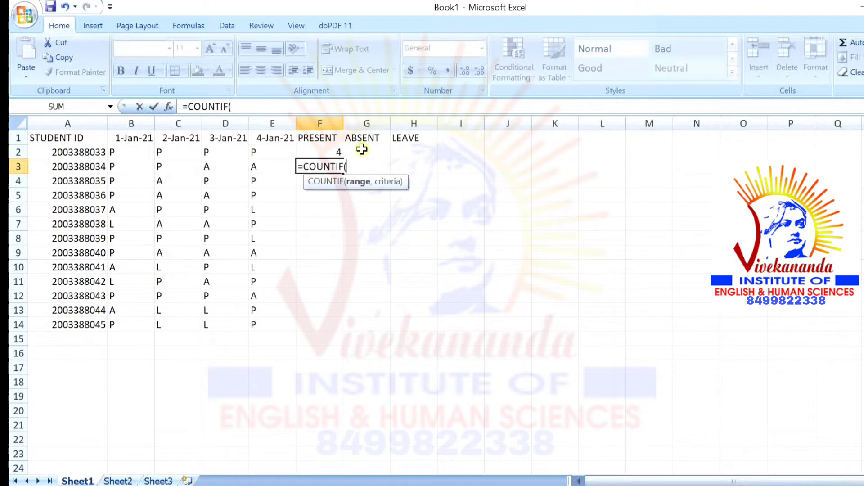
text(B3:E)
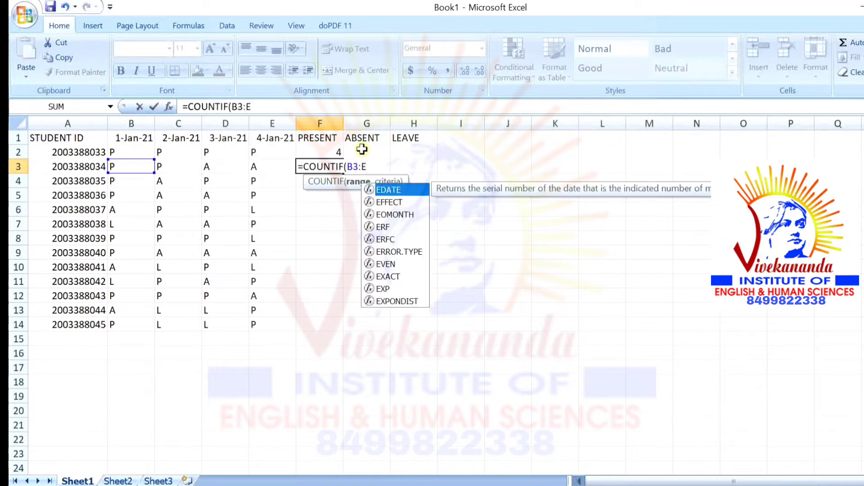
text(3,)
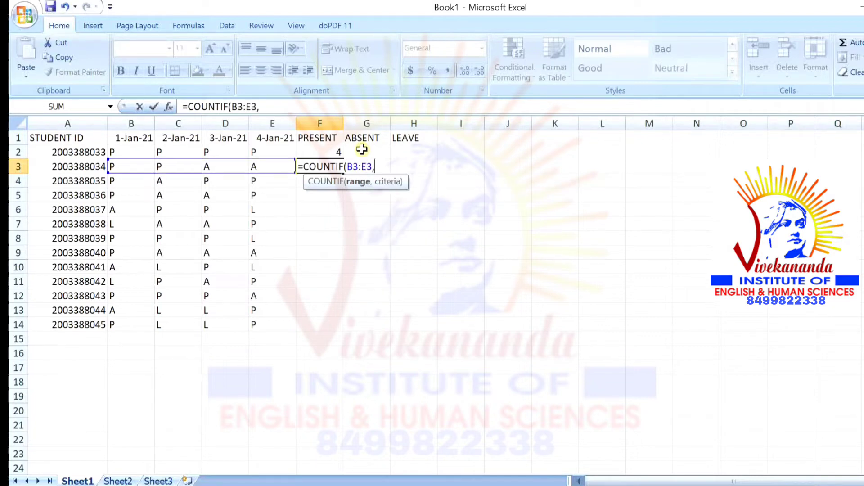
text(")
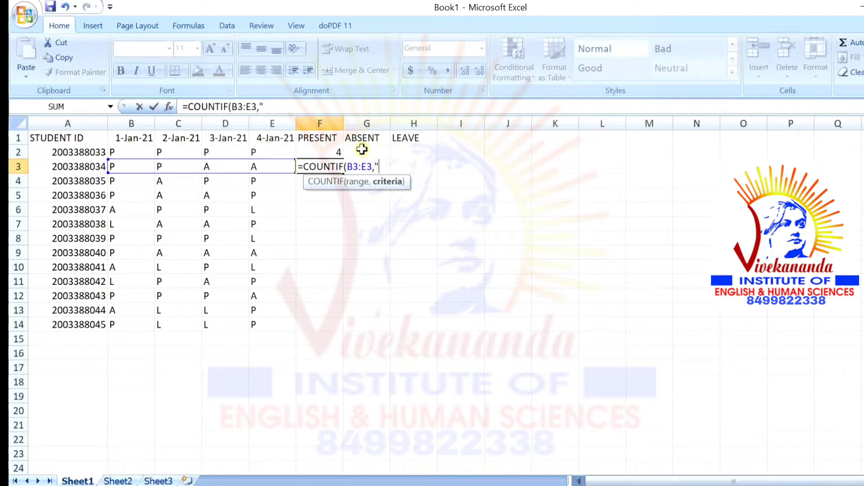
text(P"))
key(Return)
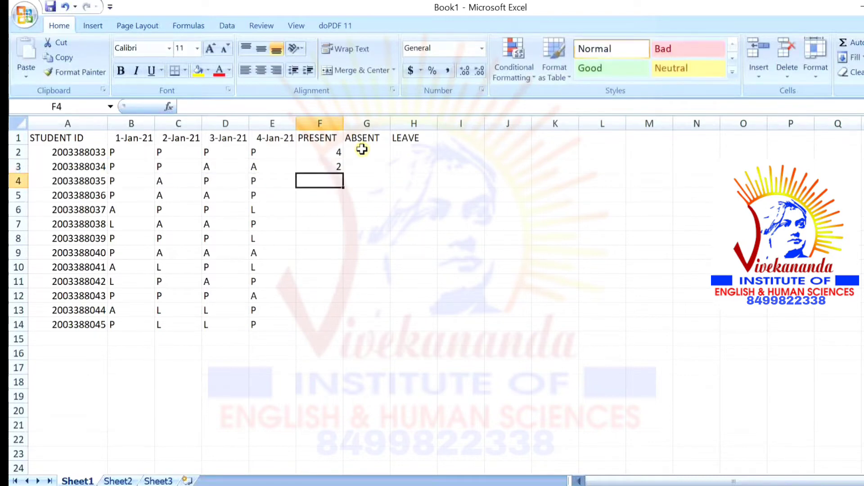
text(=C)
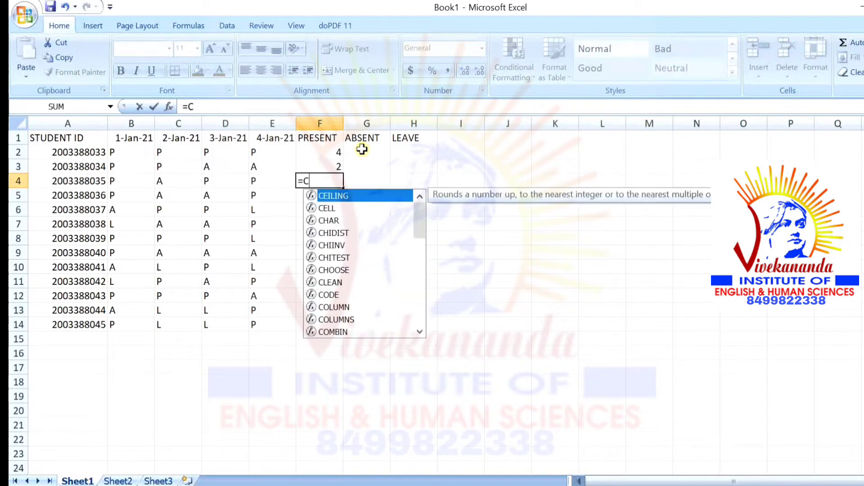
text(OUNTIF)
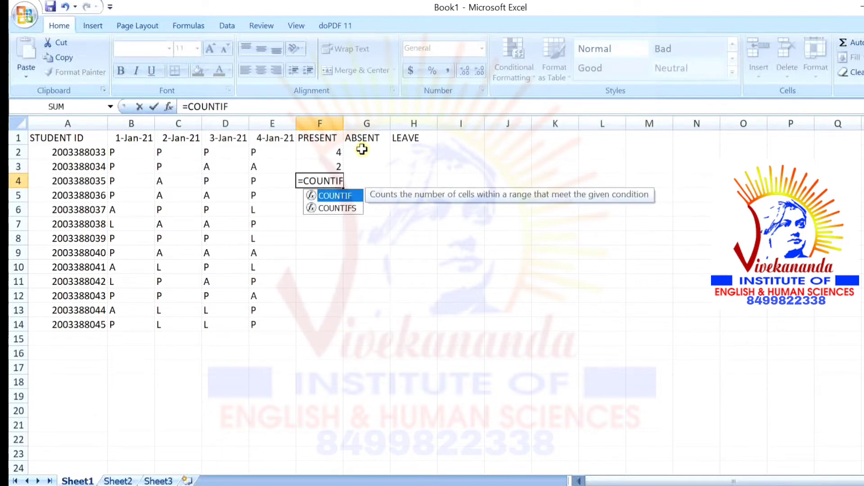
text((B)
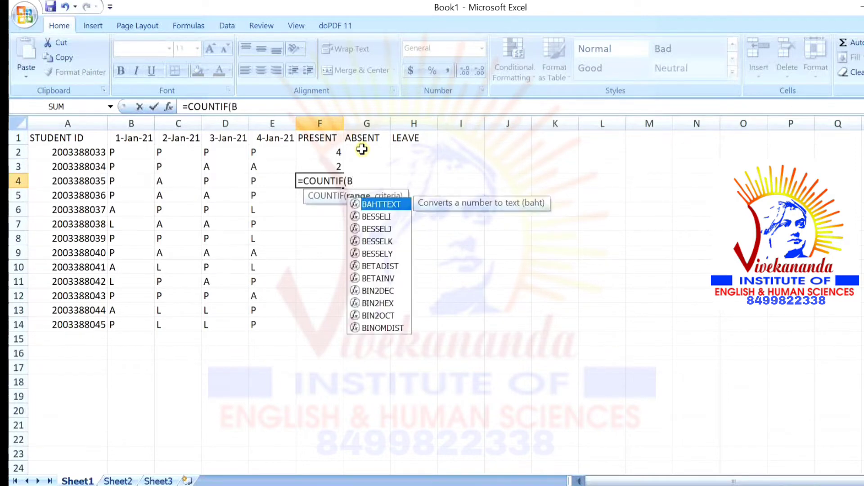
text(4)
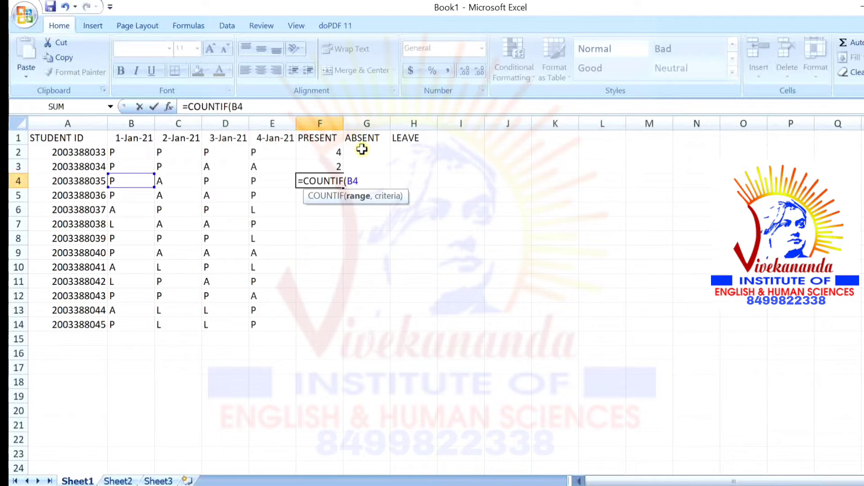
text(:E)
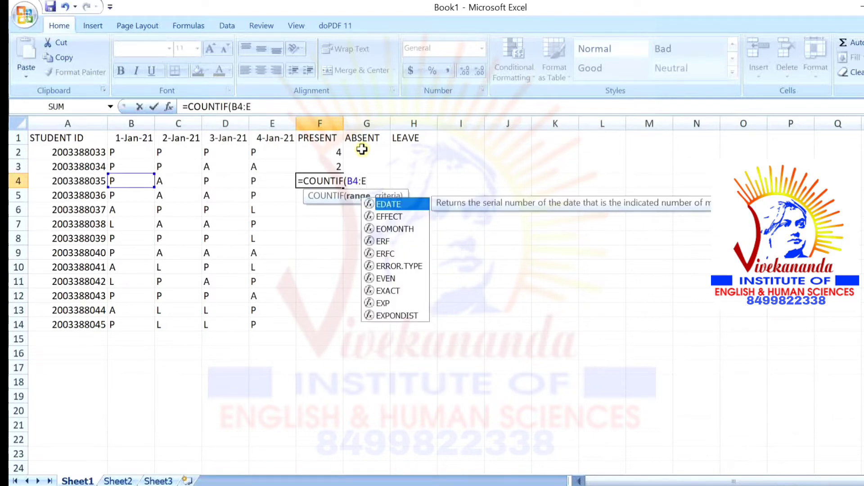
text(4,)
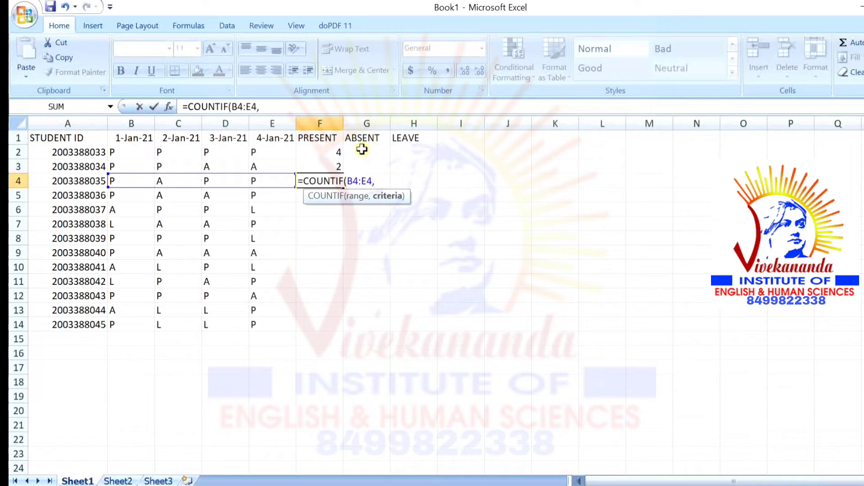
text("P"))
key(Return)
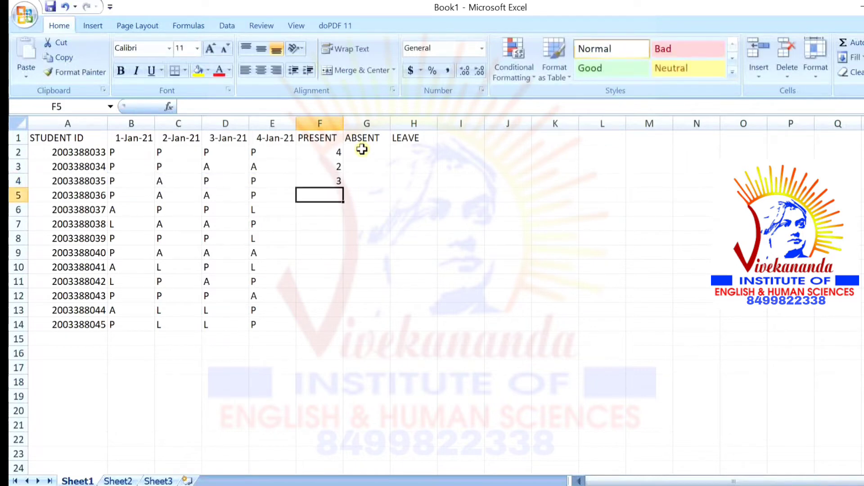
Enter =COUNTIF(B6:E6,"P") in F5, fixing typos, and re-check the formula showing 2
text(=COUN)
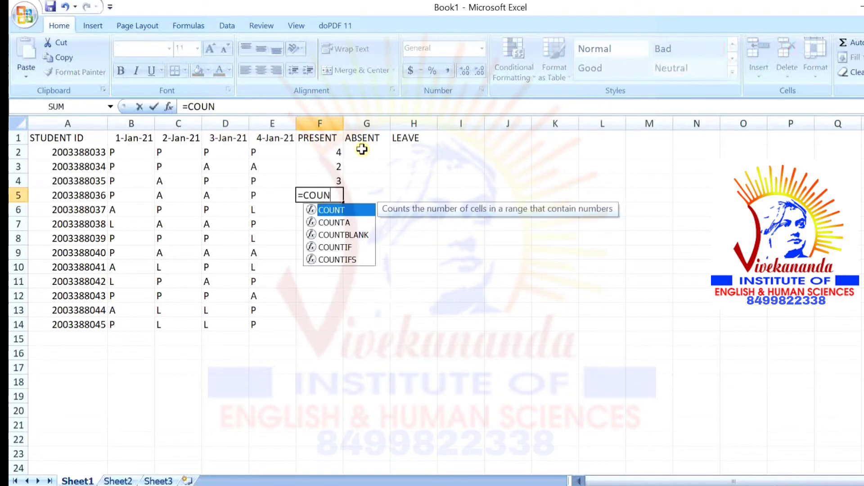
text(TIS)
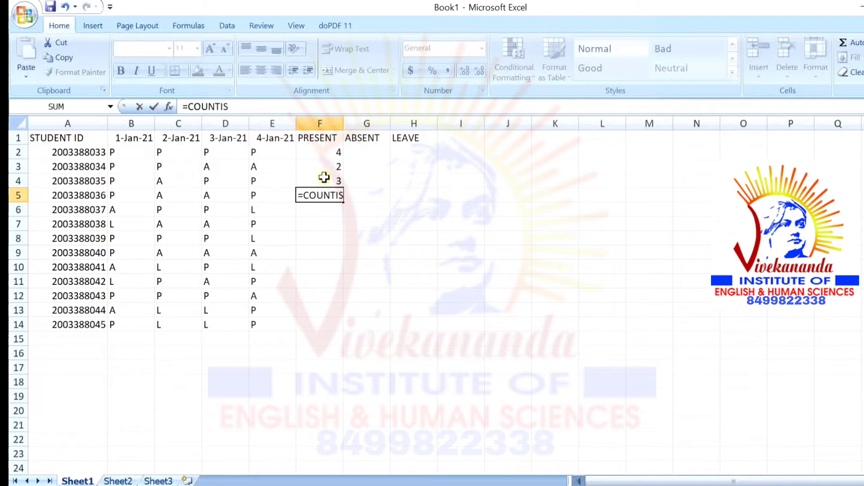
key(BackSpace)
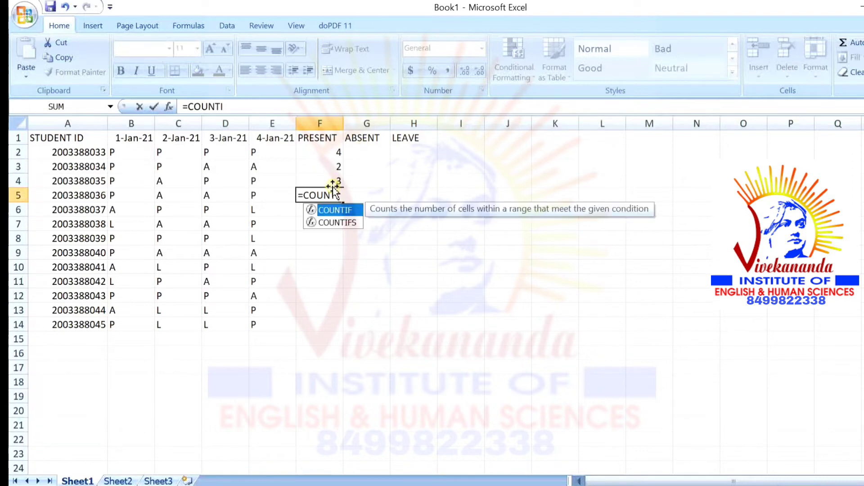
text(F)
text(()
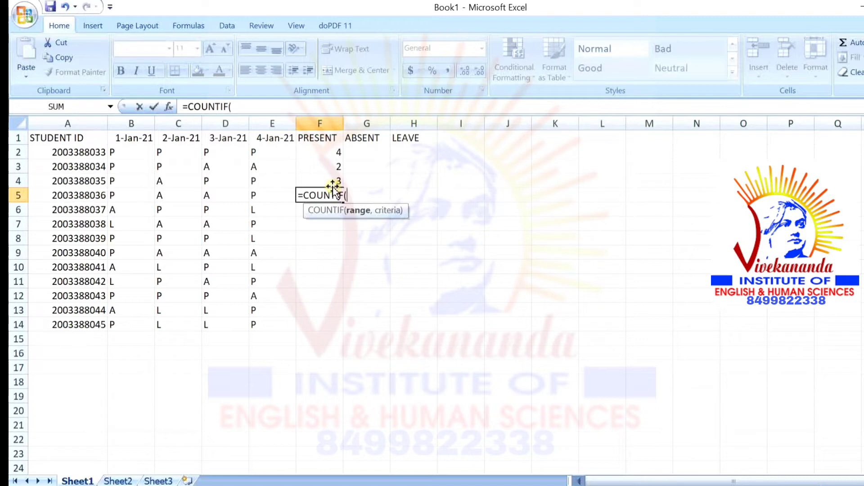
text(B6)
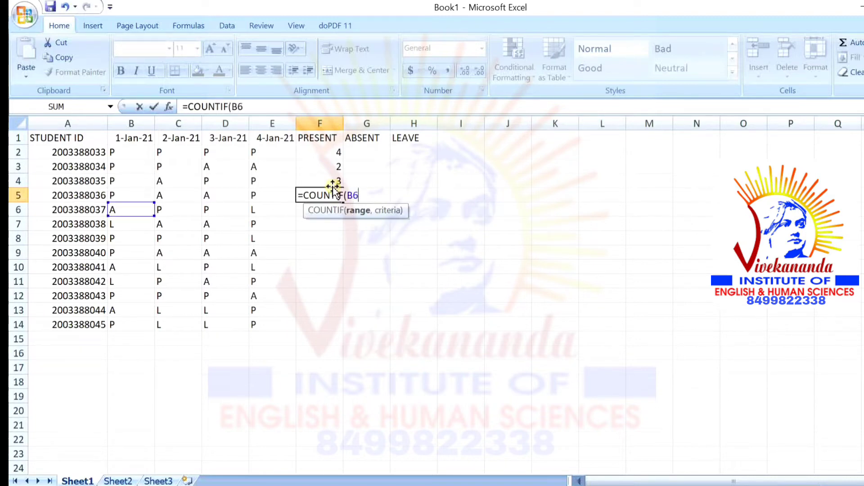
text(:E)
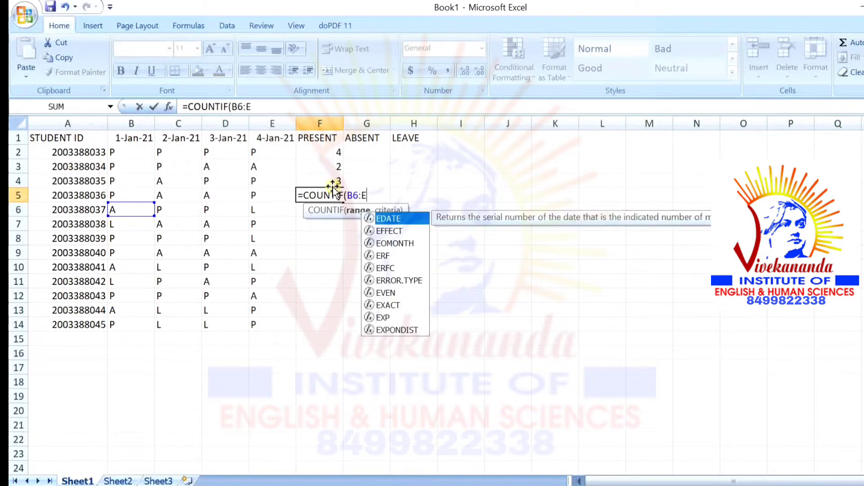
text(6)
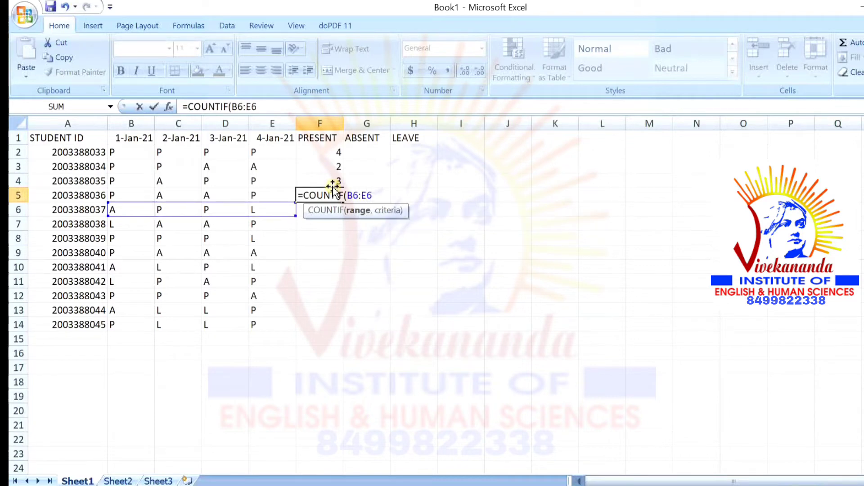
text())
key(BackSpace)
text(,"P)
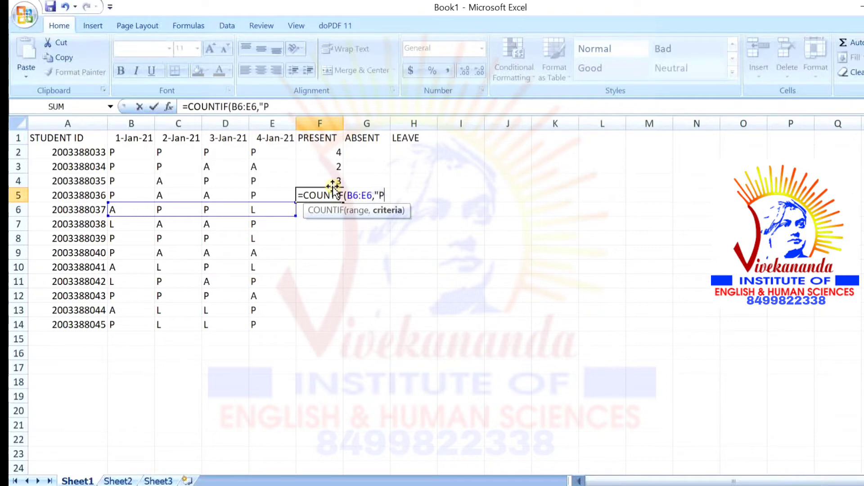
text("))
key(Return)
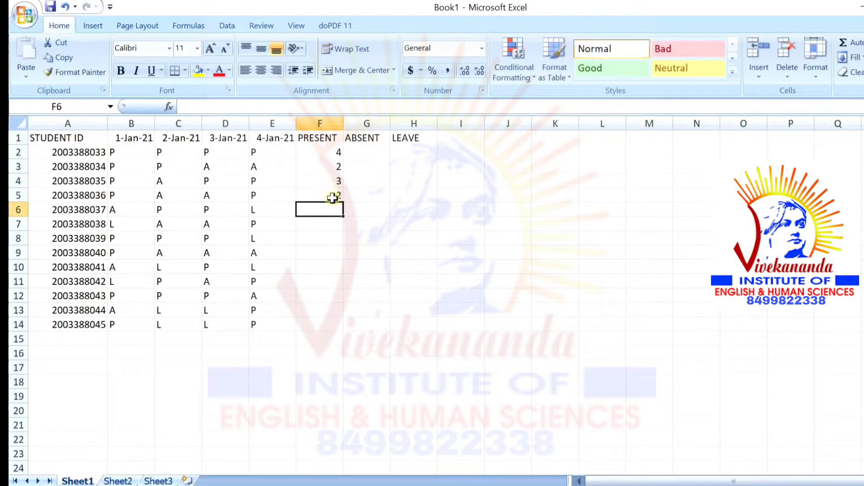
drag(334, 195, 343, 320)
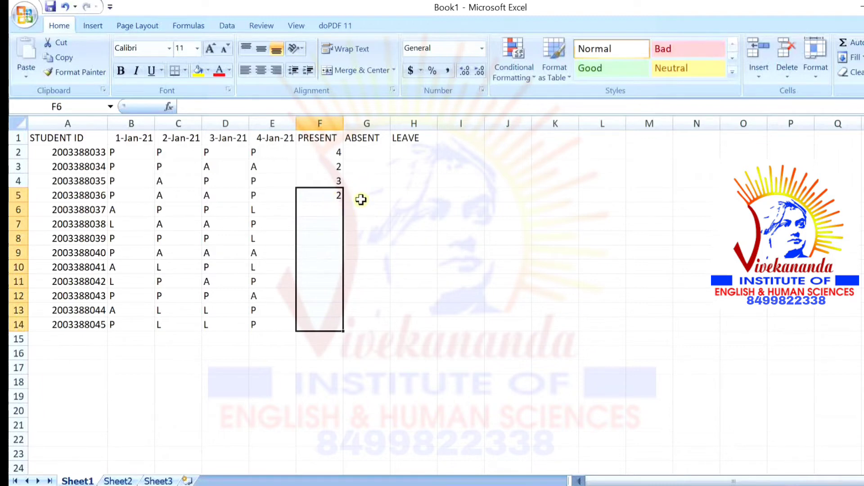
double_click(332, 197)
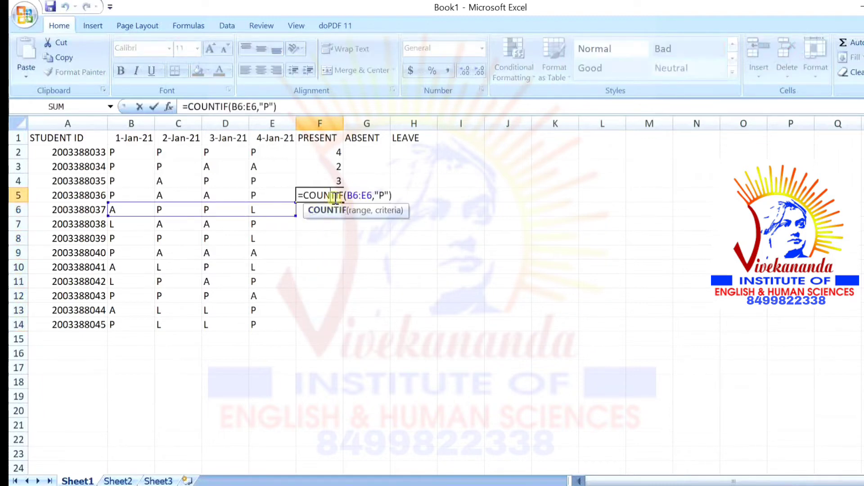
key(Return)
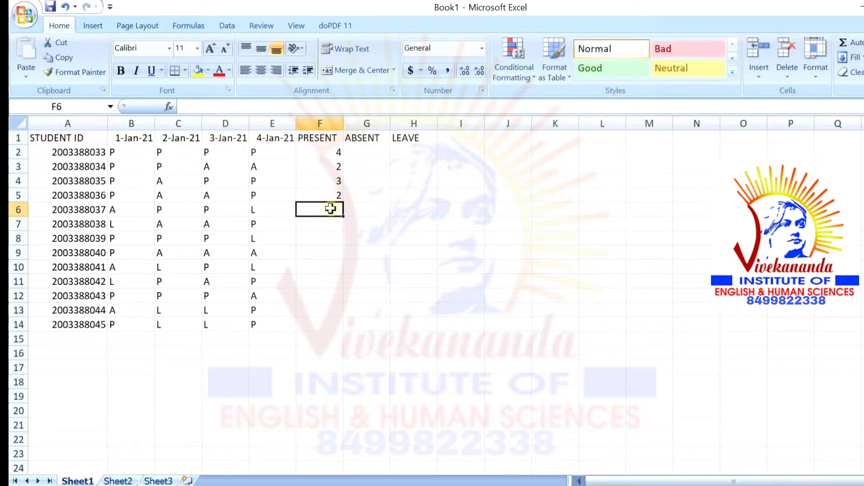
Enter =COUNTIF(B6:E6,"P") in F6, adding the missing comma, and fill it down to F14
text(=COUN)
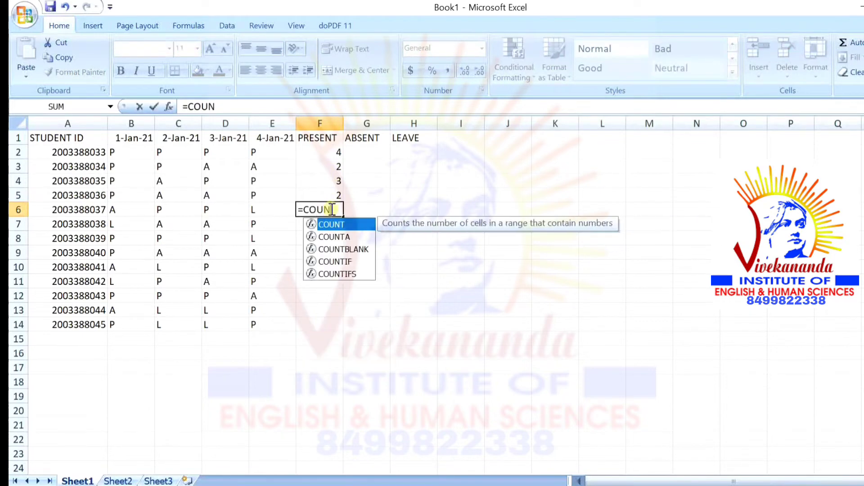
text(TOP)
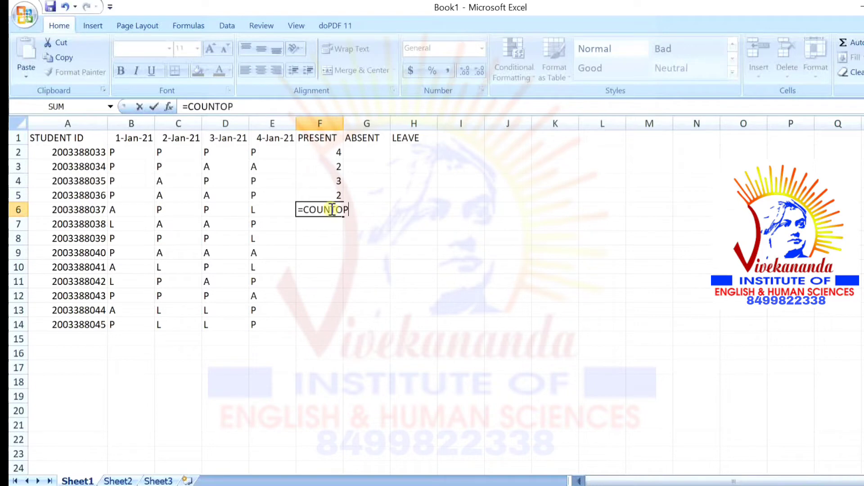
key(BackSpace)
key(BackSpace)
text(IF)
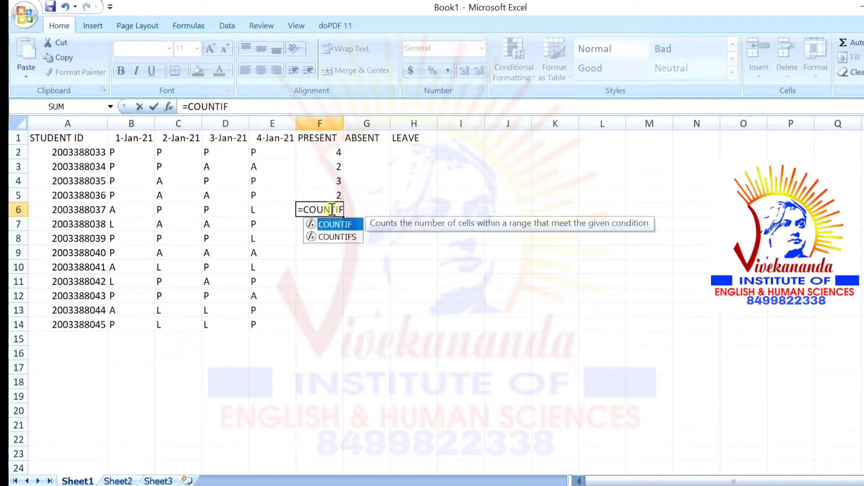
text(()
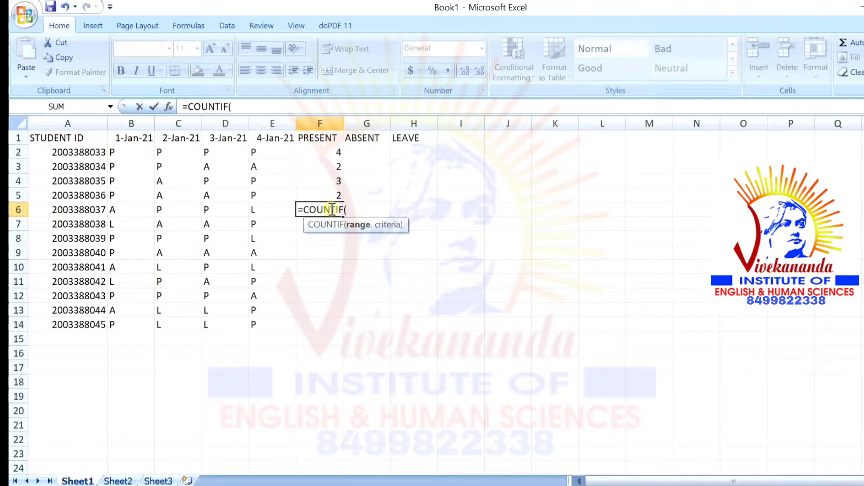
text(B)
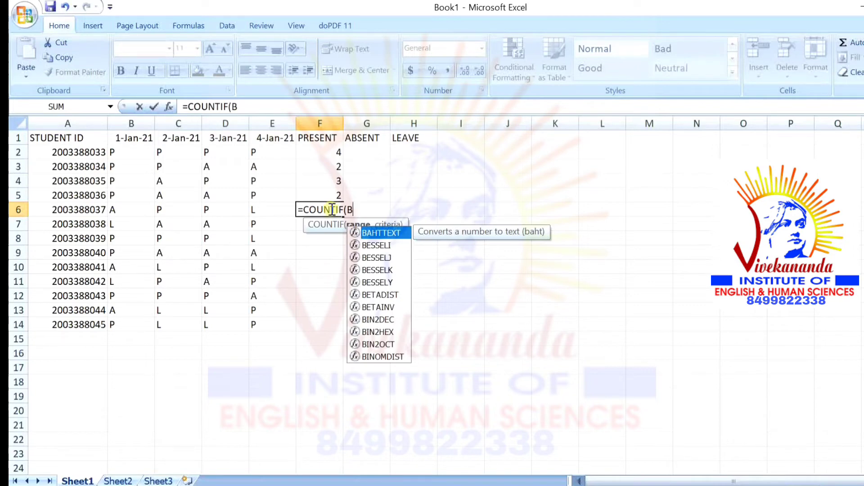
text(6)
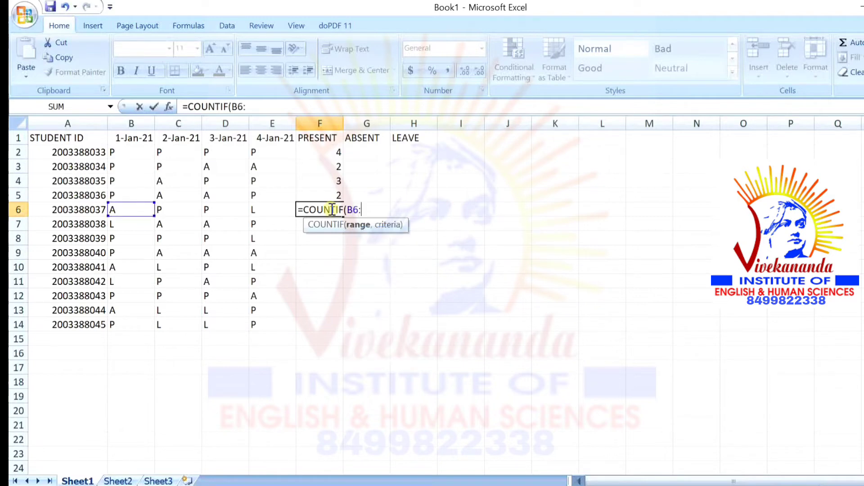
text(:E6)
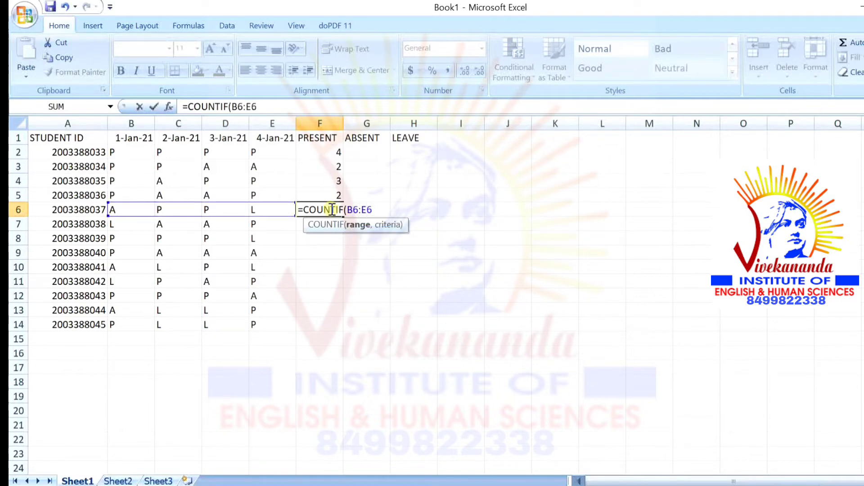
text("P"))
key(Return)
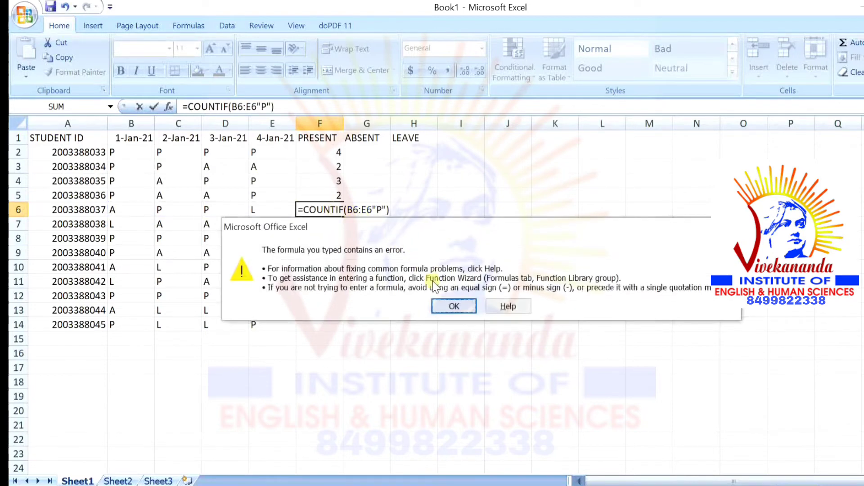
click(452, 306)
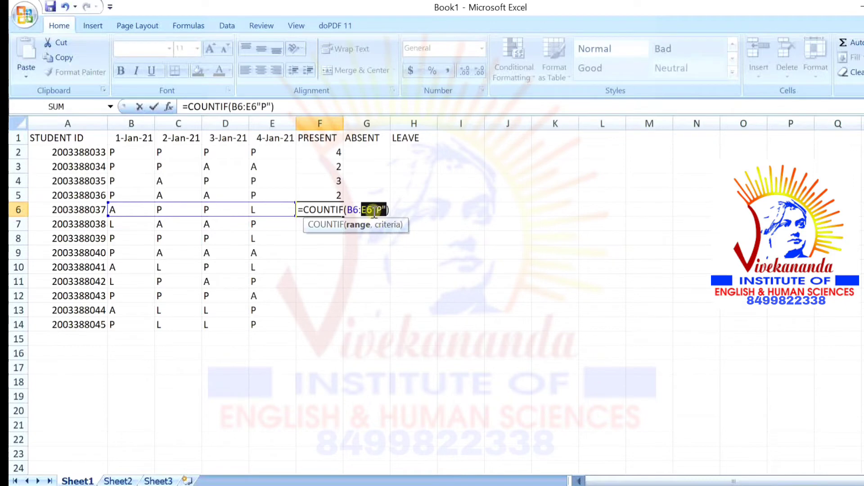
click(373, 209)
text(,)
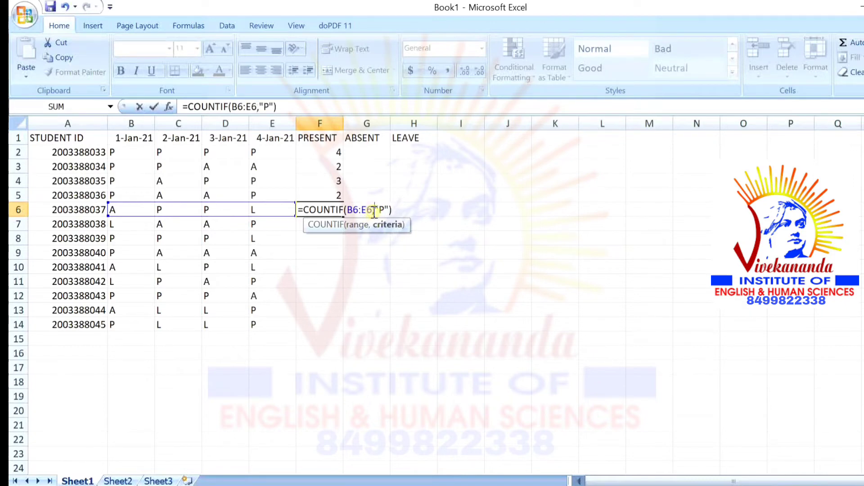
key(Return)
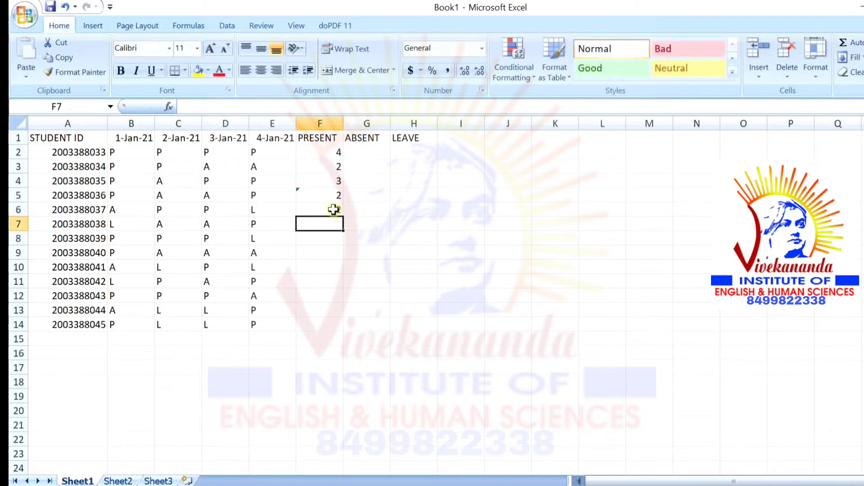
click(337, 209)
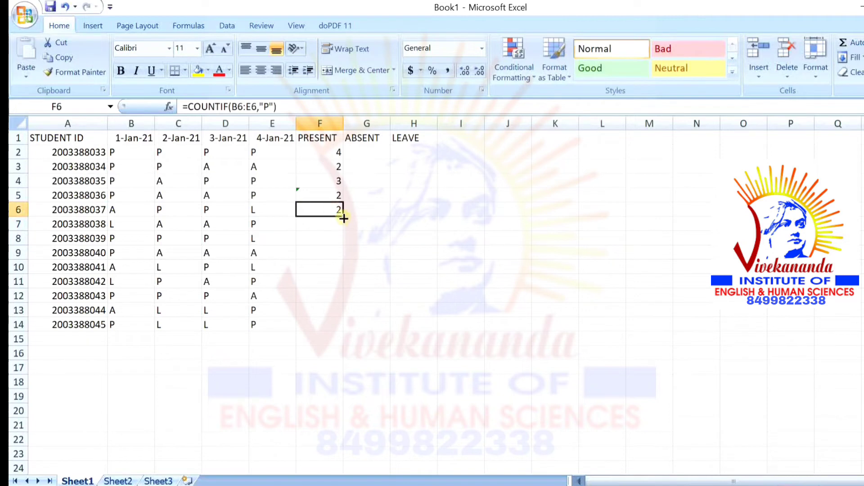
drag(343, 218, 343, 330)
Enter =COUNTIF(B2:E2,"A") in G2 and undo the accidental overwrite of A2
click(368, 153)
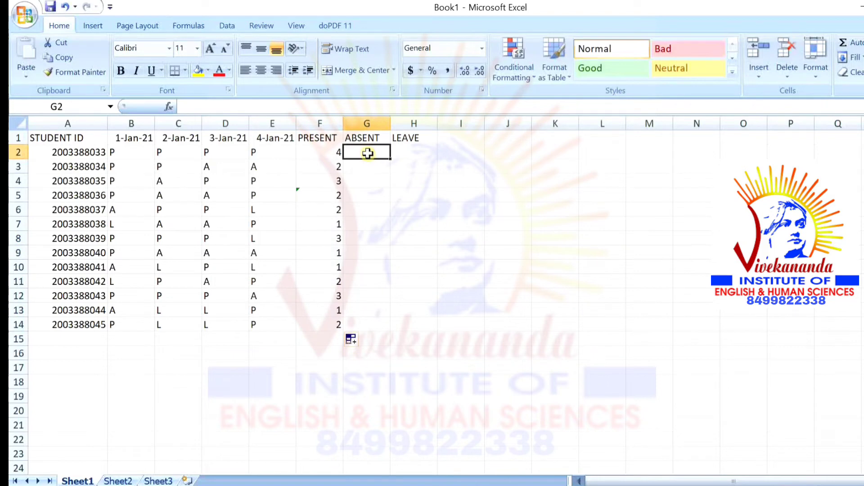
text(=COUNTIF)
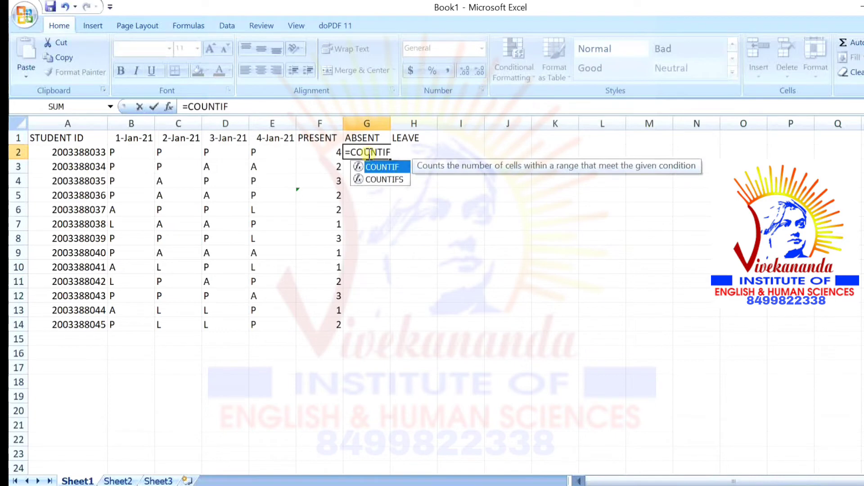
text(()
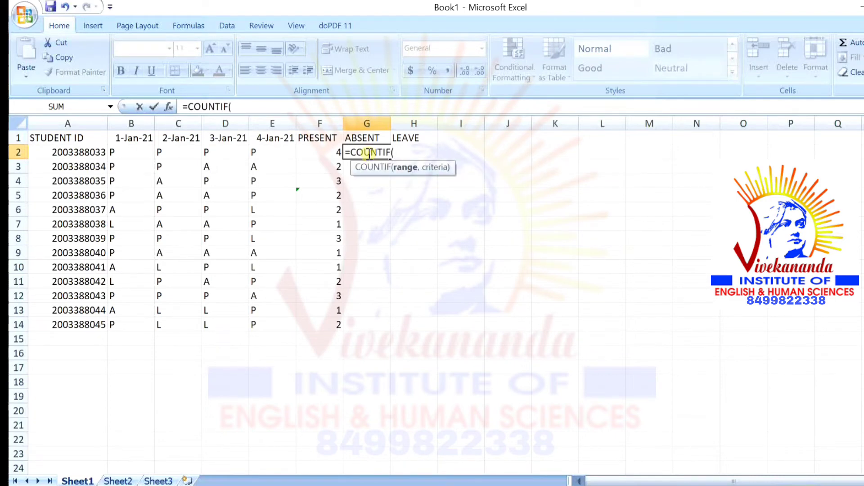
text(B3)
key(BackSpace)
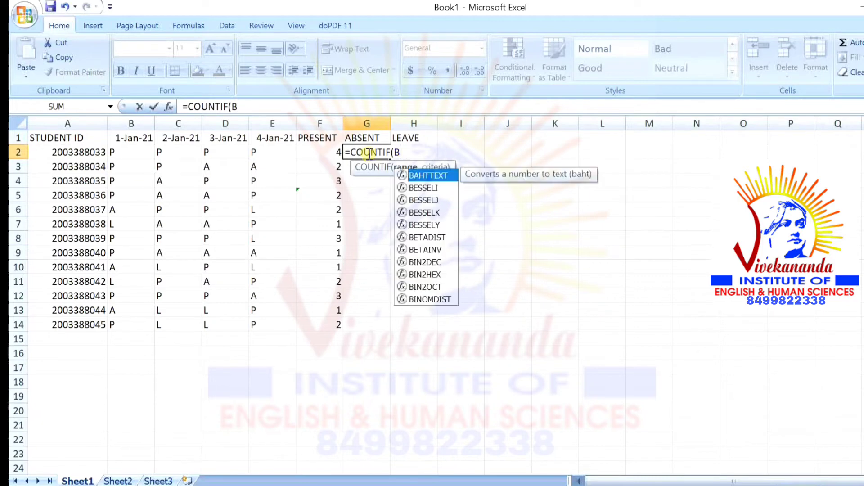
text(2:)
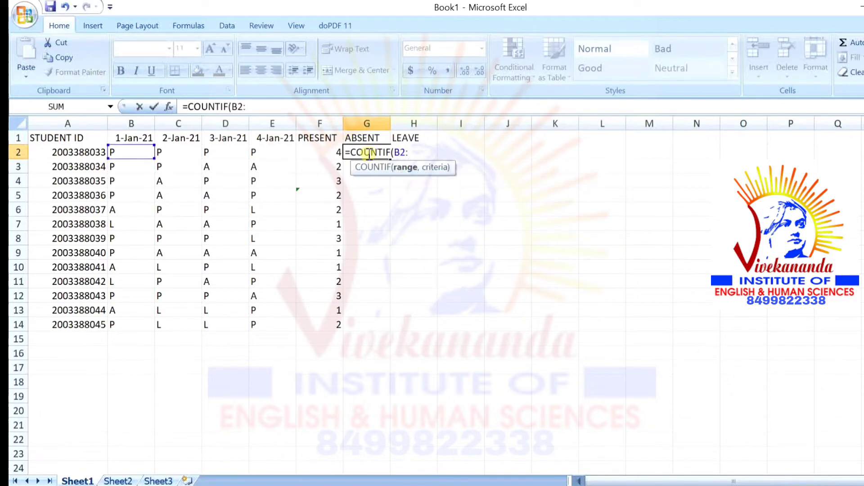
text(E2,)
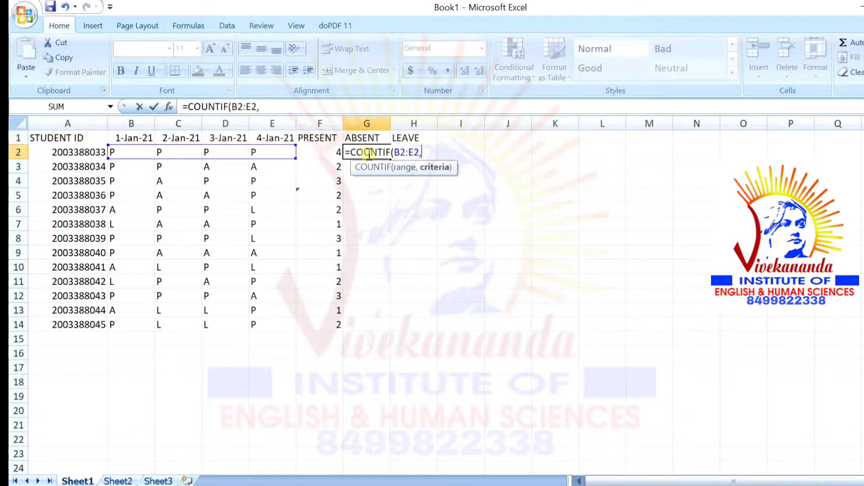
text(")
text(A)
key(Left)
key(Home)
text(0)
key(ctrl+Return)
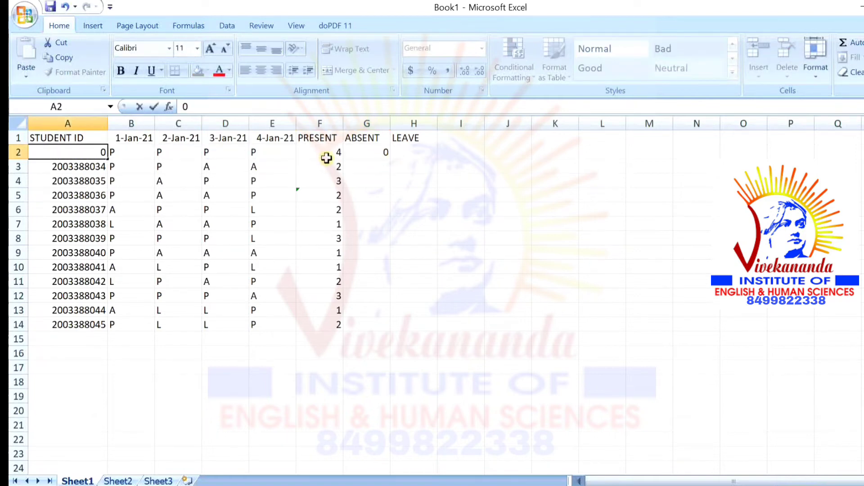
key(ctrl+z)
Fill the G2 ABSENT formula down through G14
click(379, 151)
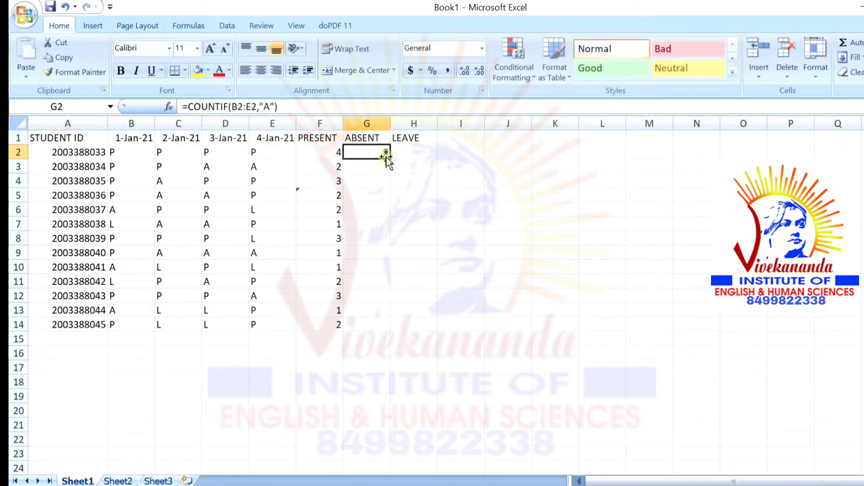
drag(390, 160, 390, 372)
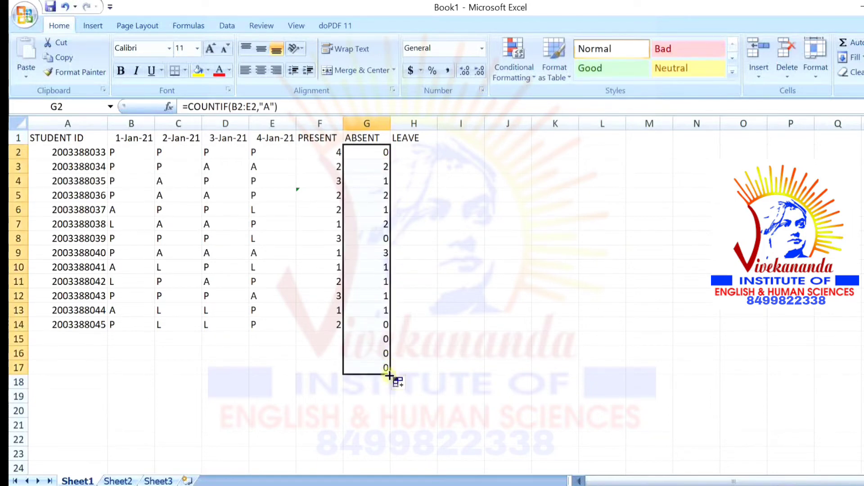
drag(390, 374, 383, 326)
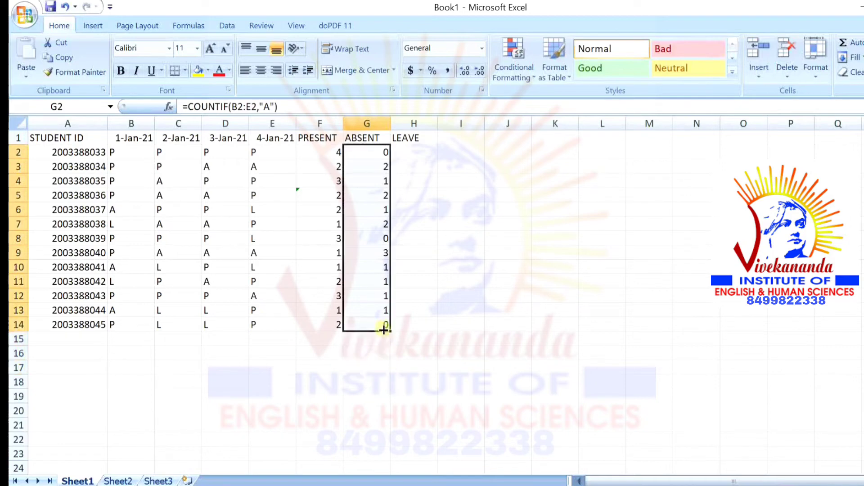
Enter =COUNTIF(B2:E2,"L") in H2 to count the first student's L marks
click(413, 152)
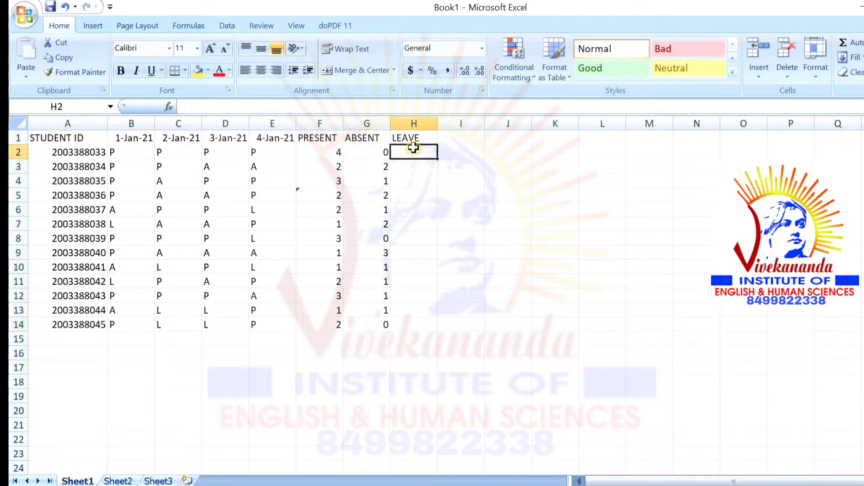
text(=COU)
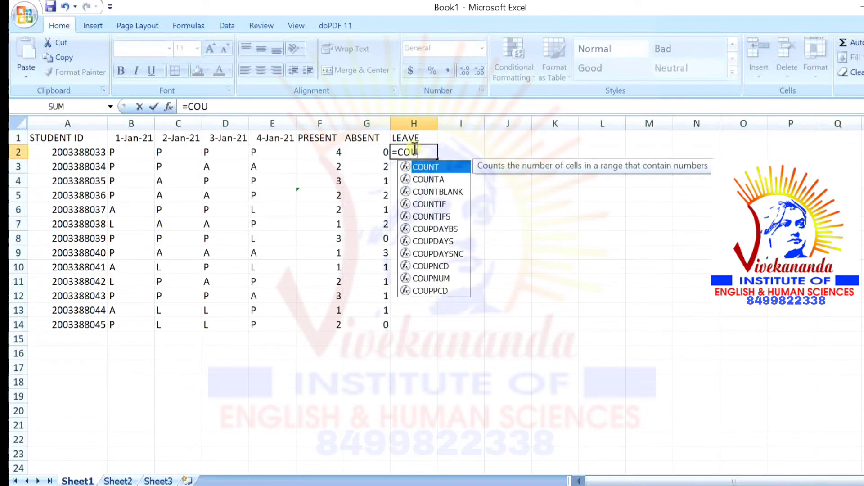
text(NTIF)
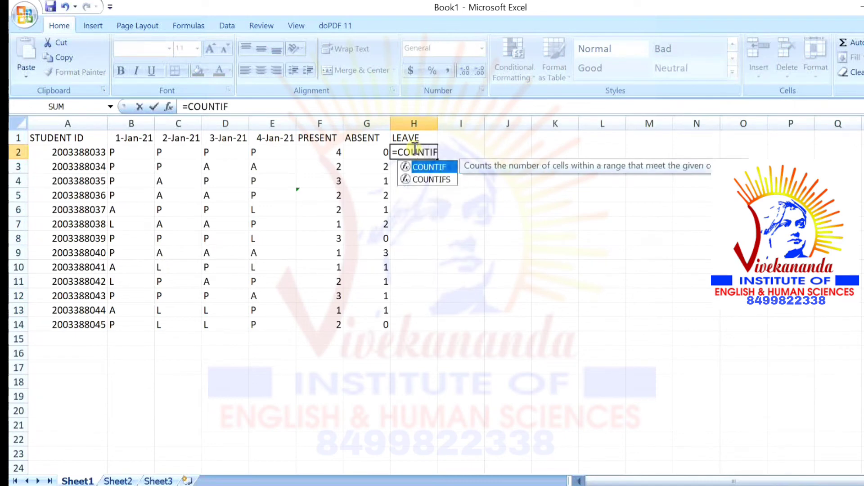
text(()
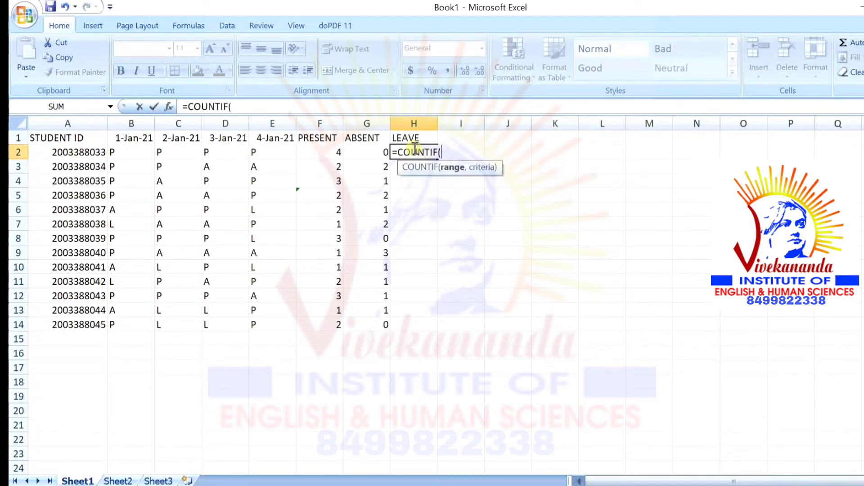
text(B2)
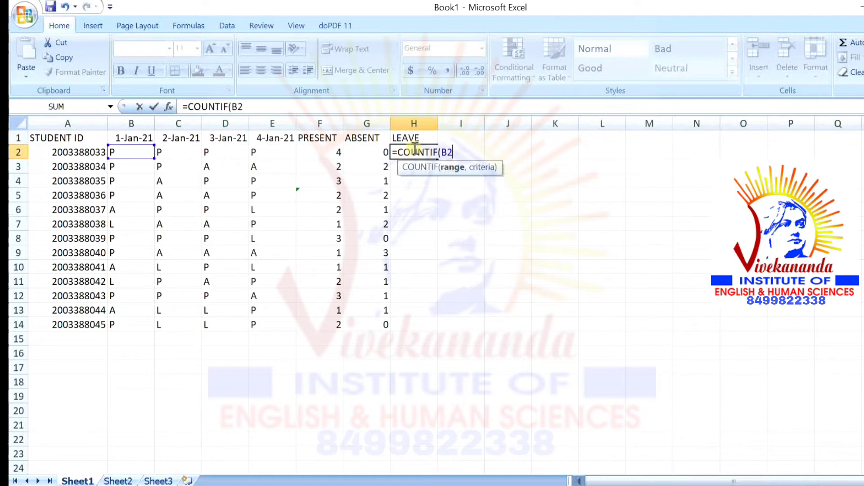
text(:E2)
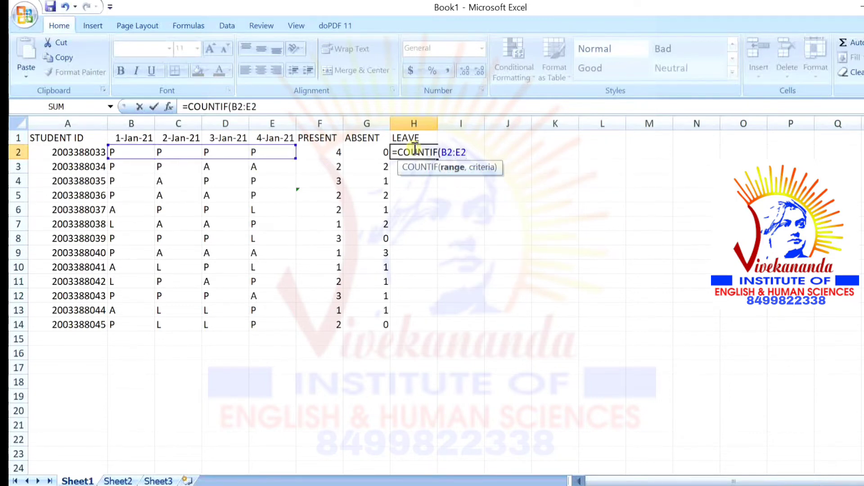
text(,"L)
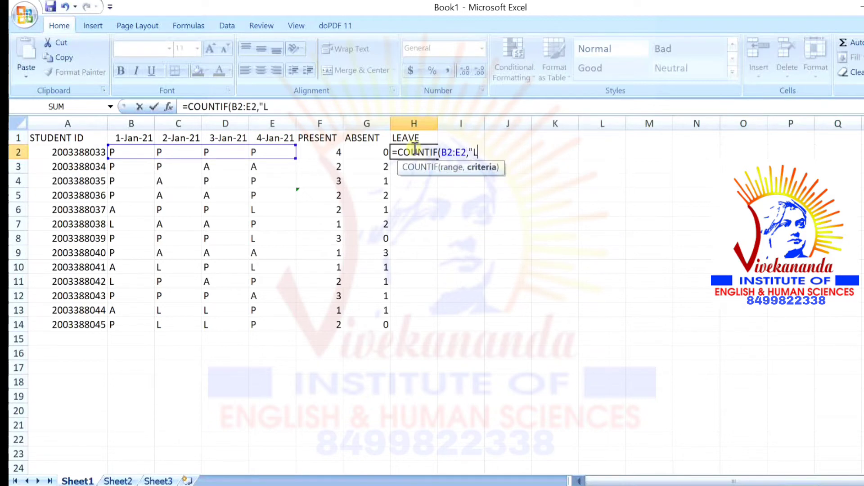
text("))
key(Return)
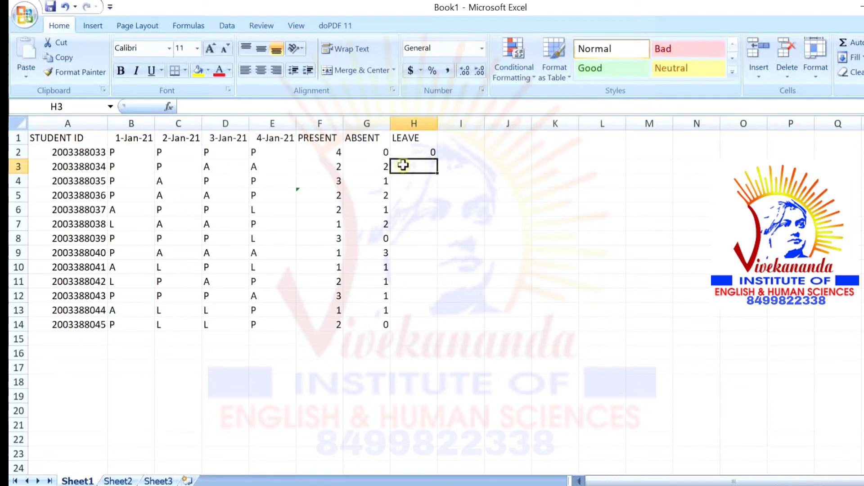
Copy the H2 LEAVE formula down through H14
text(+)
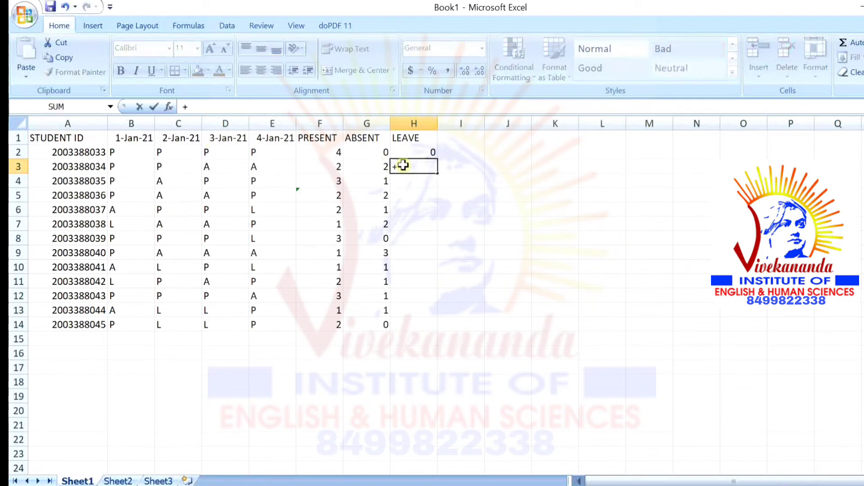
key(Escape)
click(433, 150)
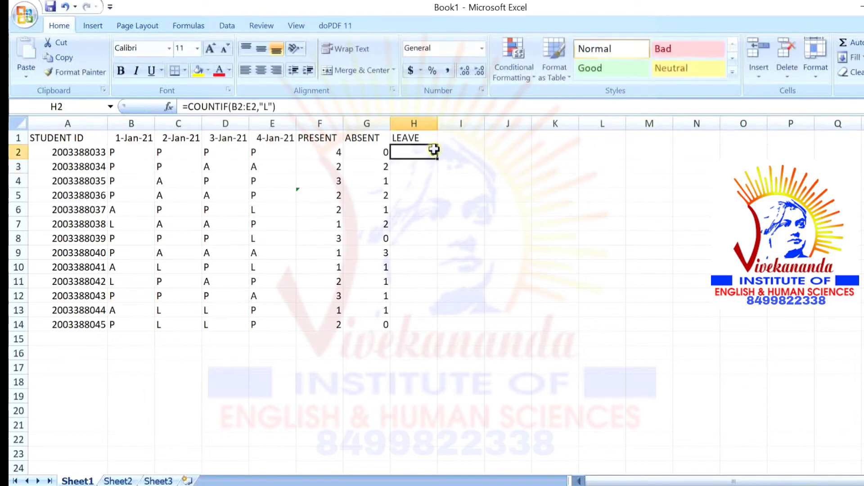
drag(435, 160, 438, 330)
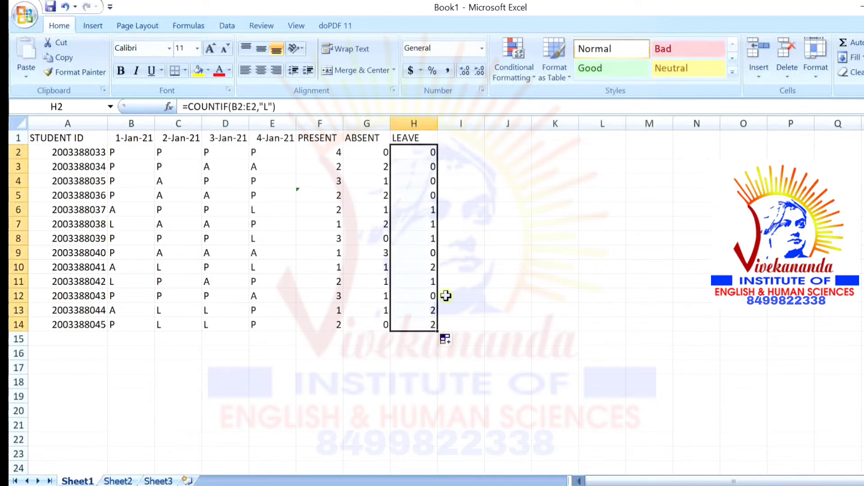
click(469, 263)
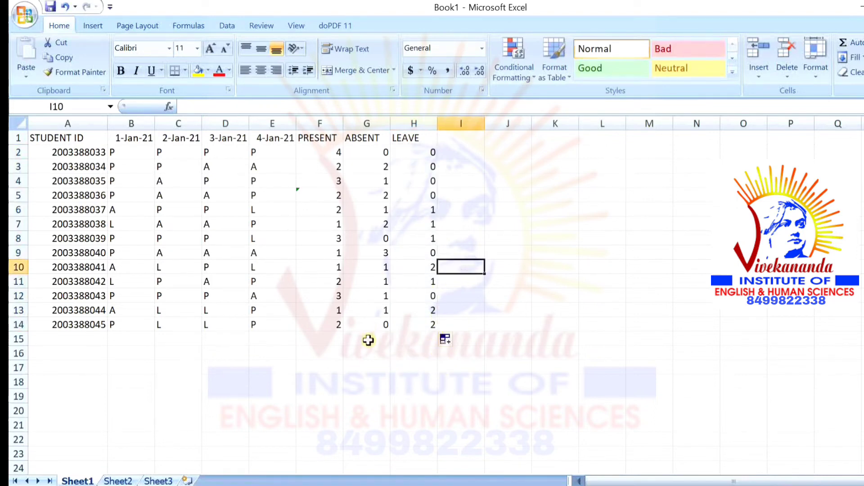
Label cell A15 'TOTAL' below the last student row
click(427, 337)
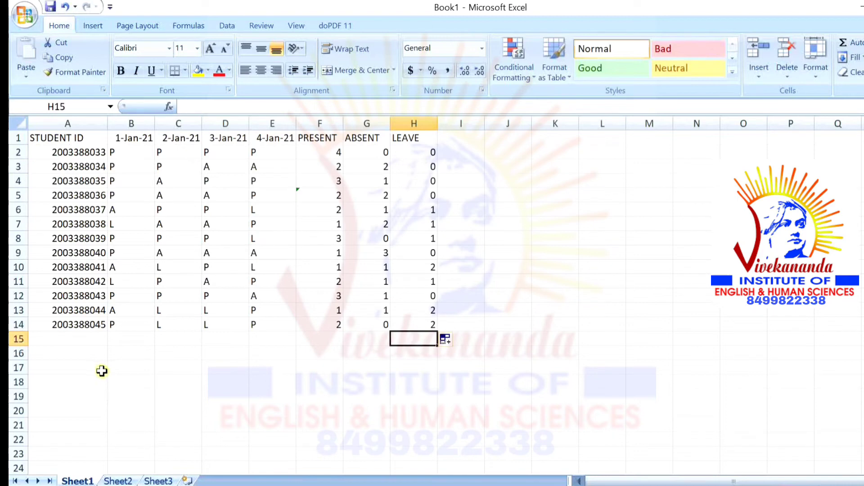
click(80, 338)
text(T)
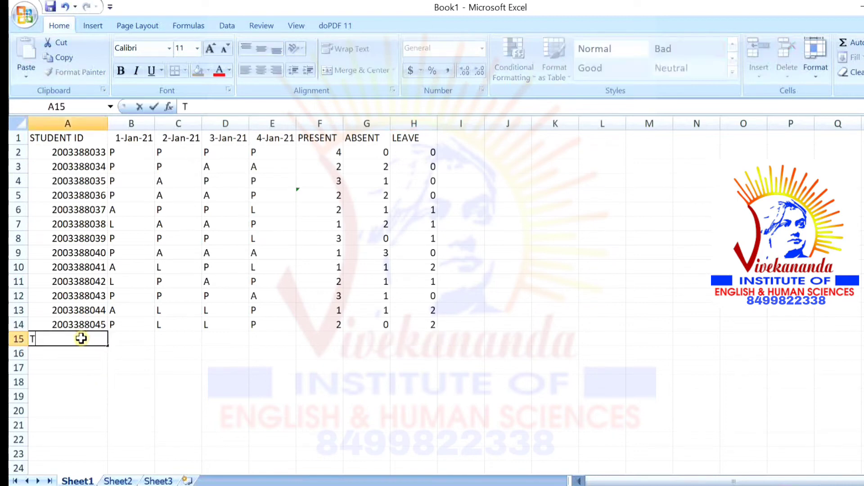
text(OTAL)
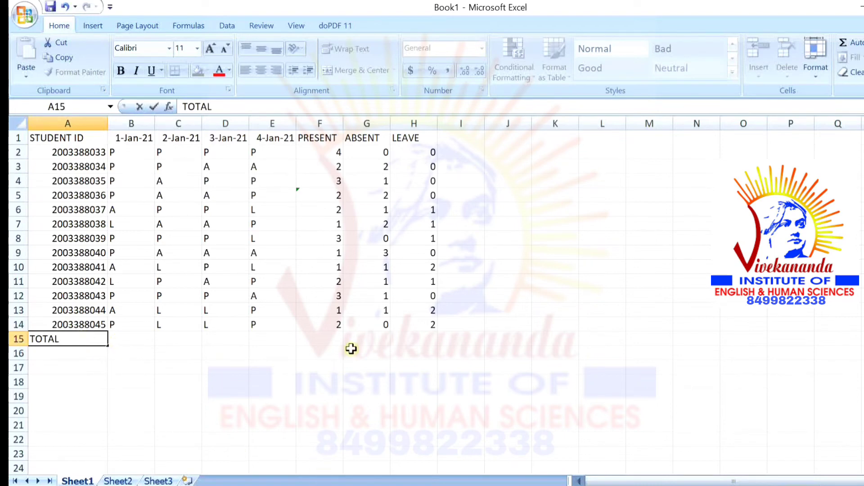
click(321, 336)
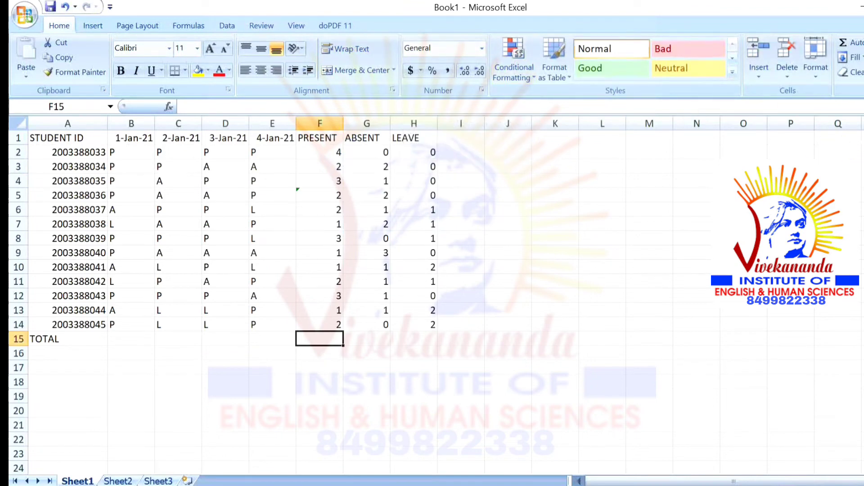
Enter a SUM formula over F1:F2 in the PRESENT total cell F15, giving 4
text(=SUM())
key(Return)
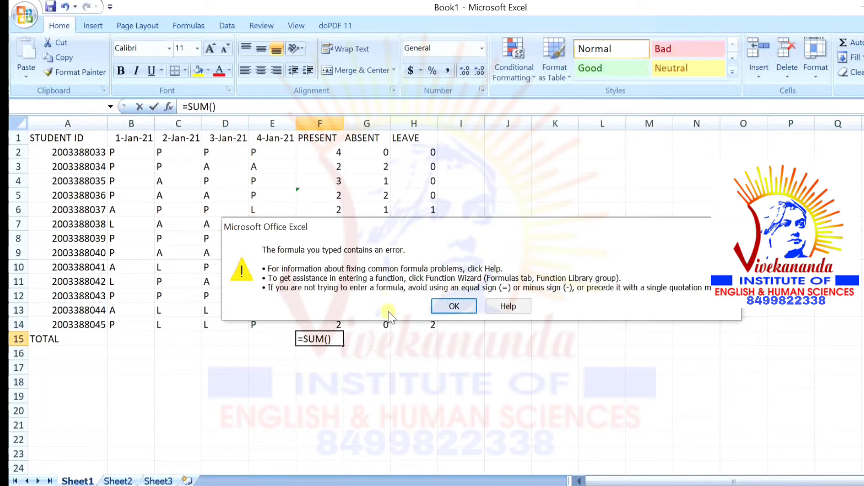
click(464, 309)
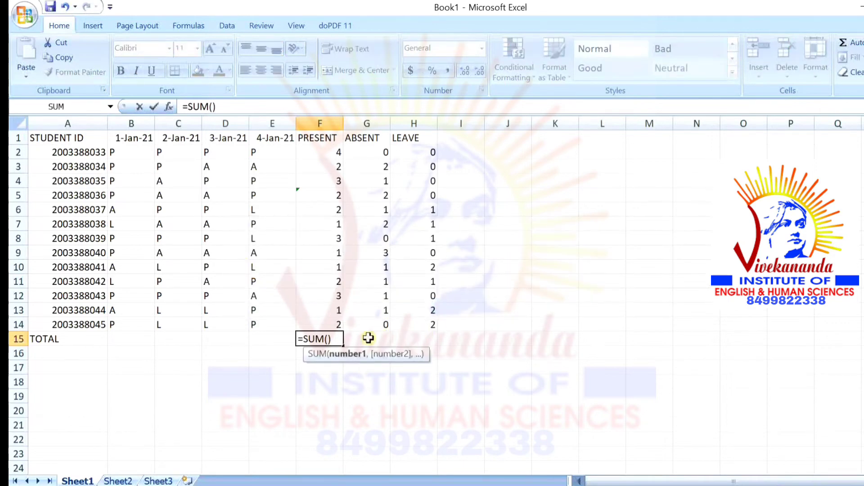
click(336, 153)
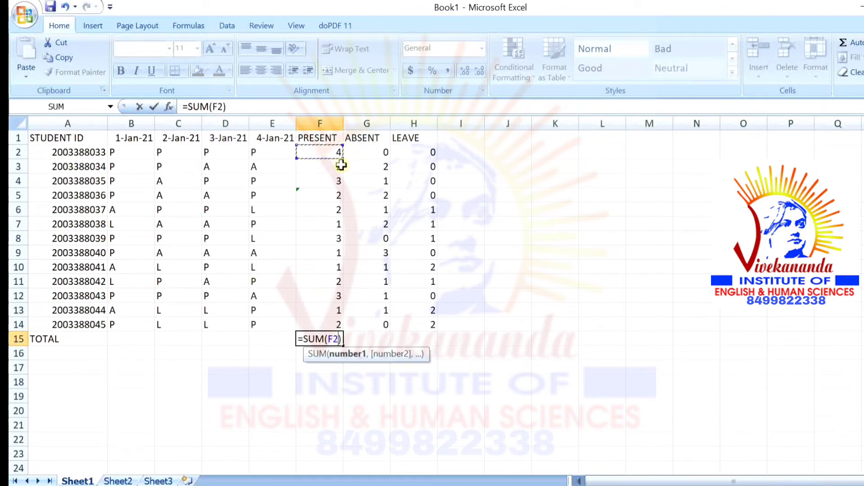
drag(338, 164, 320, 154)
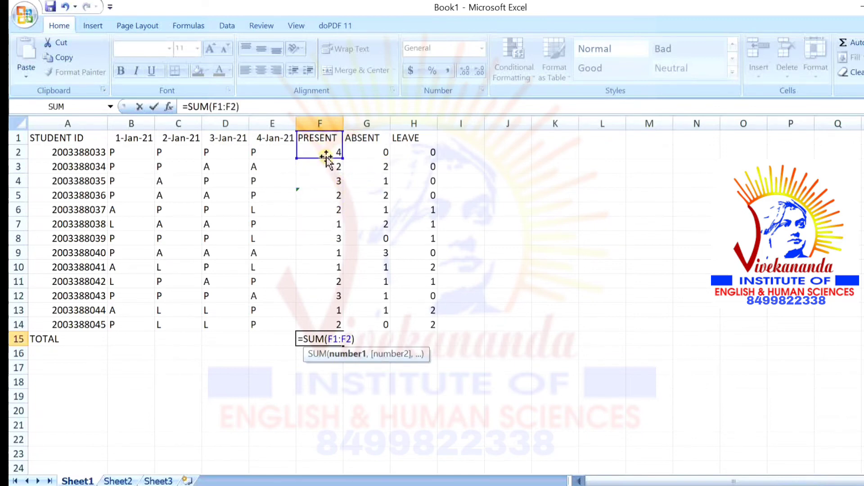
click(355, 157)
click(335, 154)
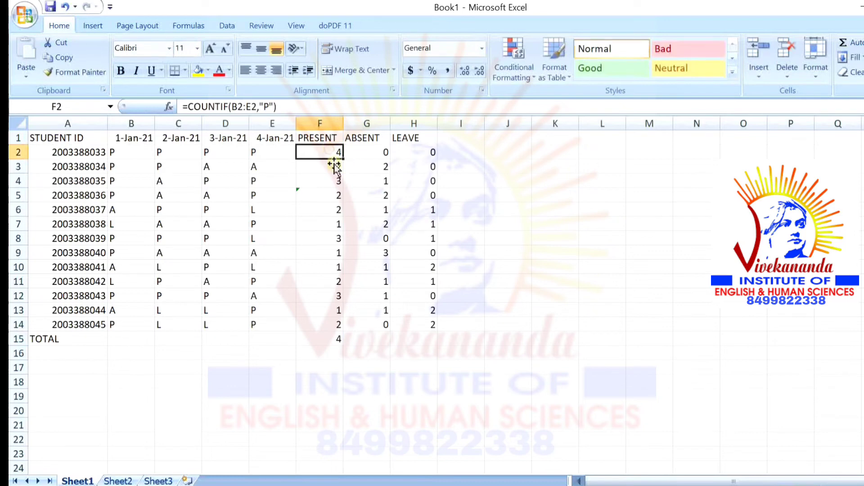
Fill the PRESENT COUNTIF down to F14 and AutoSum it into F15, giving 27
drag(343, 158, 305, 339)
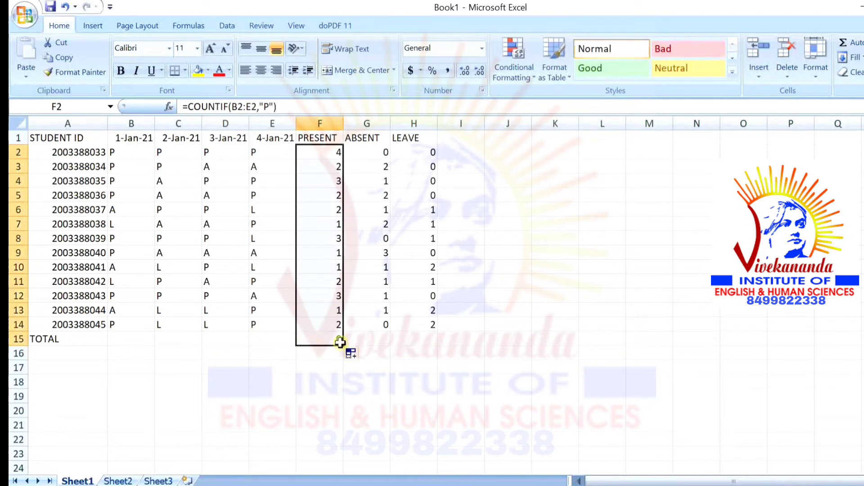
drag(342, 347, 353, 329)
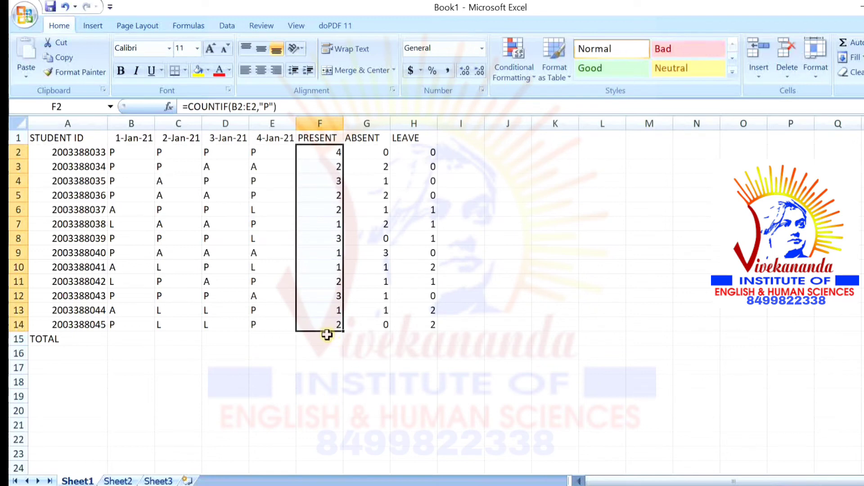
click(859, 42)
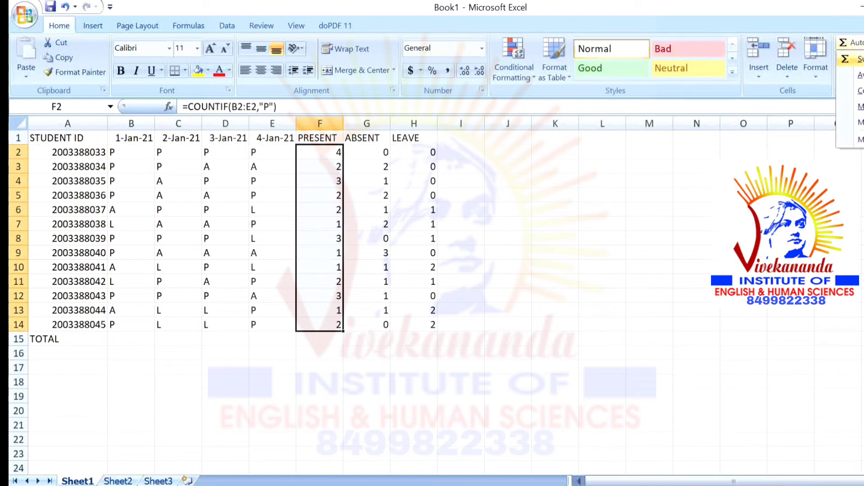
click(851, 59)
click(482, 264)
AutoSum the ABSENT counts G2:G14 into G15, giving 15
click(386, 153)
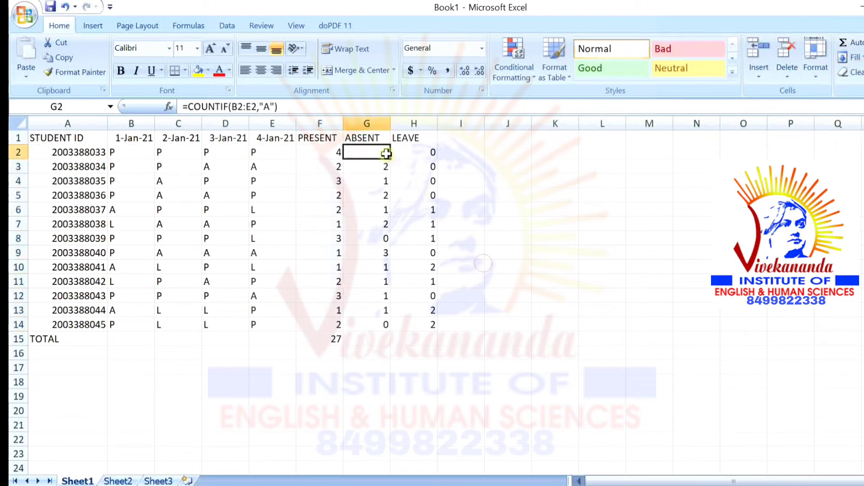
drag(386, 154, 395, 318)
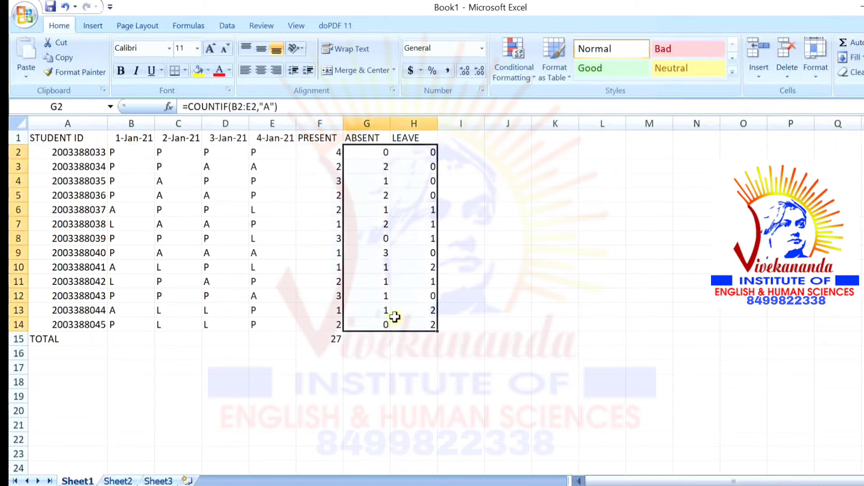
drag(386, 154, 384, 321)
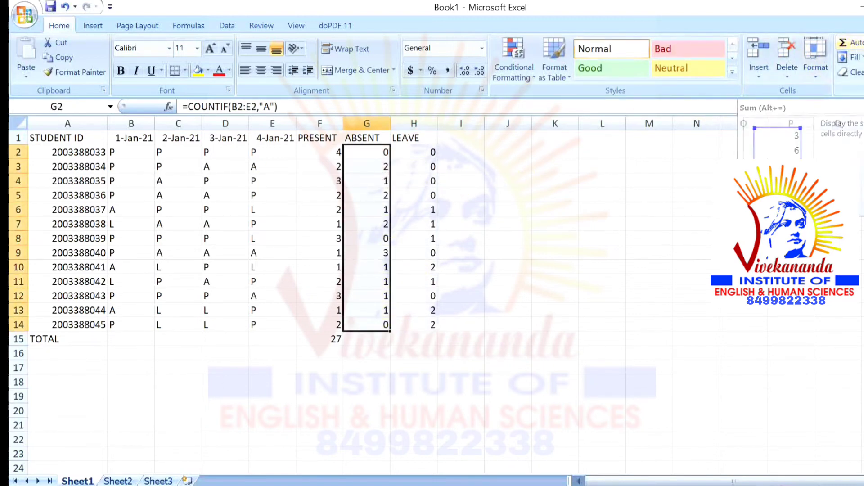
click(848, 42)
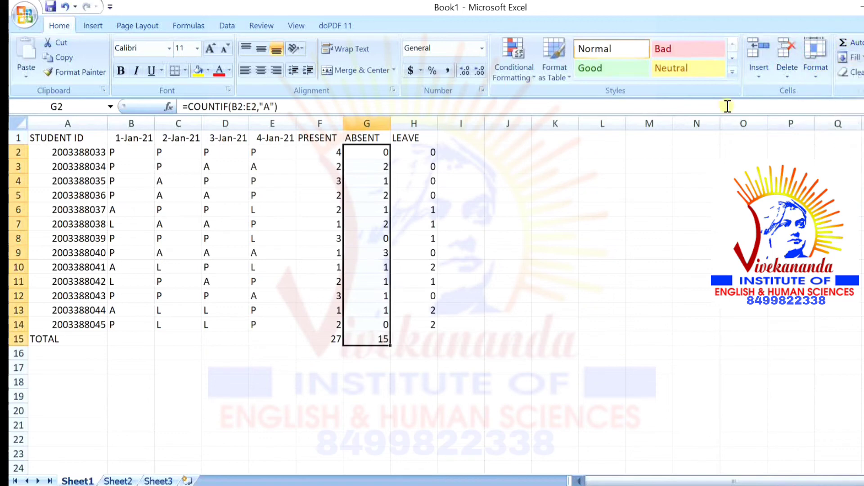
AutoSum the LEAVE counts H2:H14 into H15, giving 10
click(417, 154)
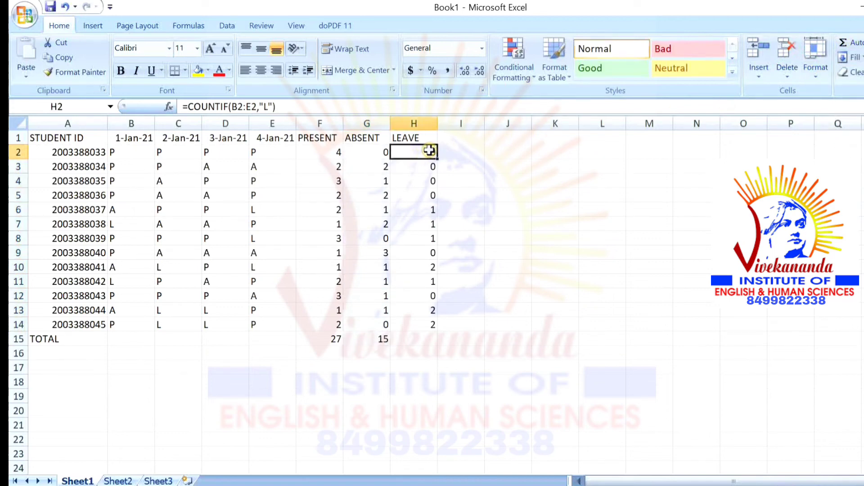
drag(430, 150, 405, 325)
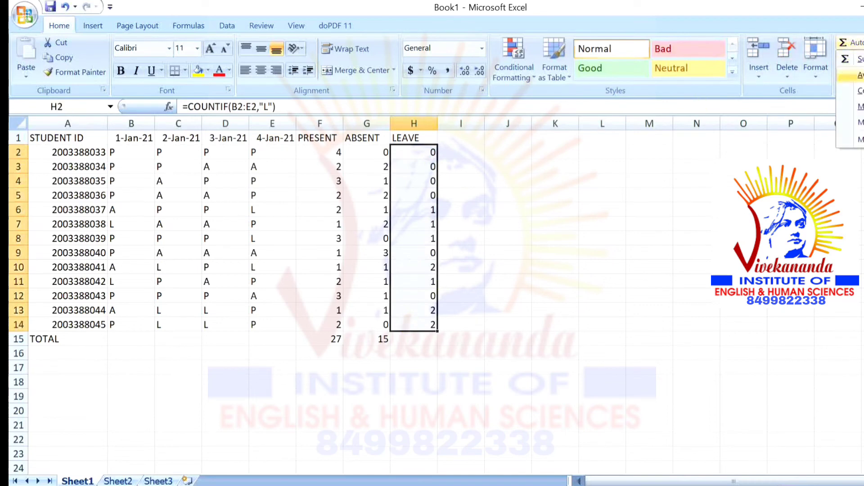
click(843, 42)
click(538, 306)
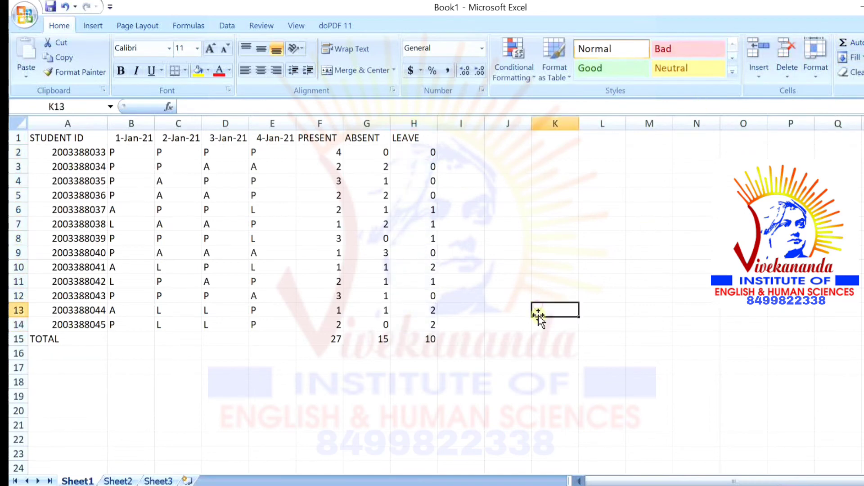
Set the STUDENT ID heading in A1 to 12-point bold
click(429, 348)
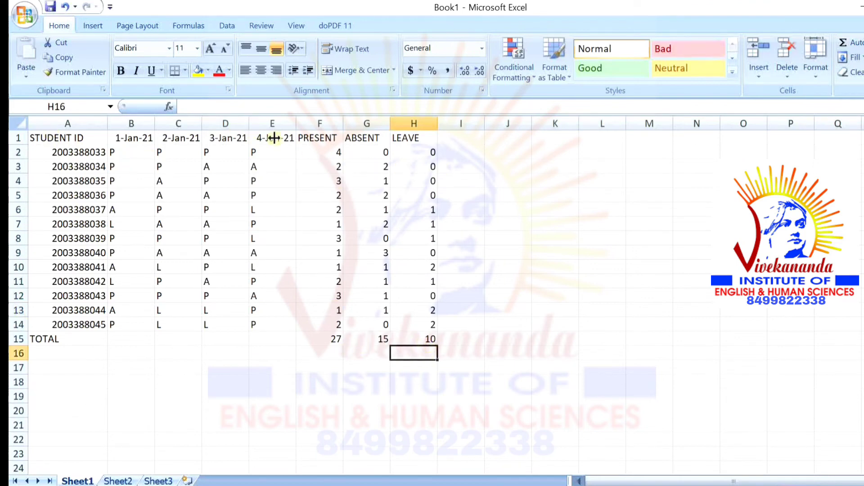
click(92, 134)
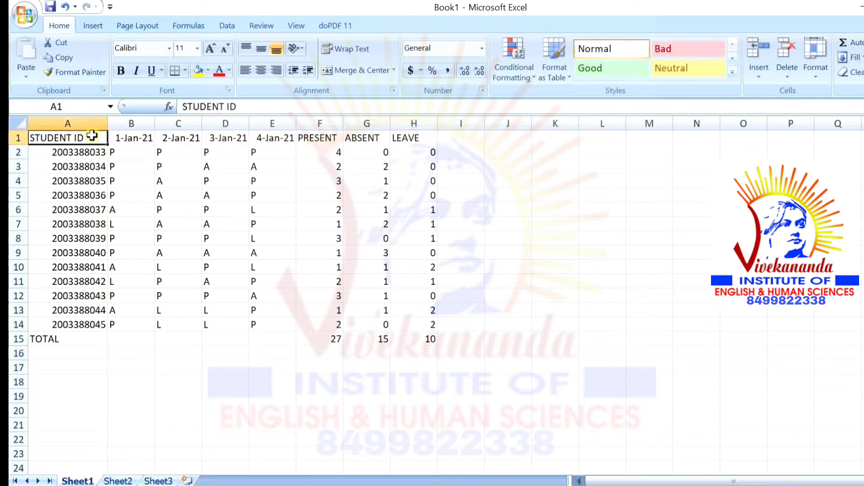
click(197, 48)
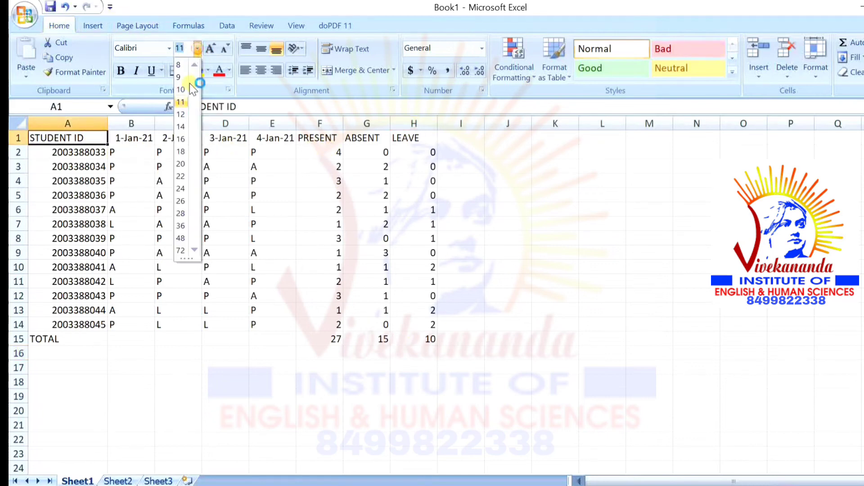
click(180, 114)
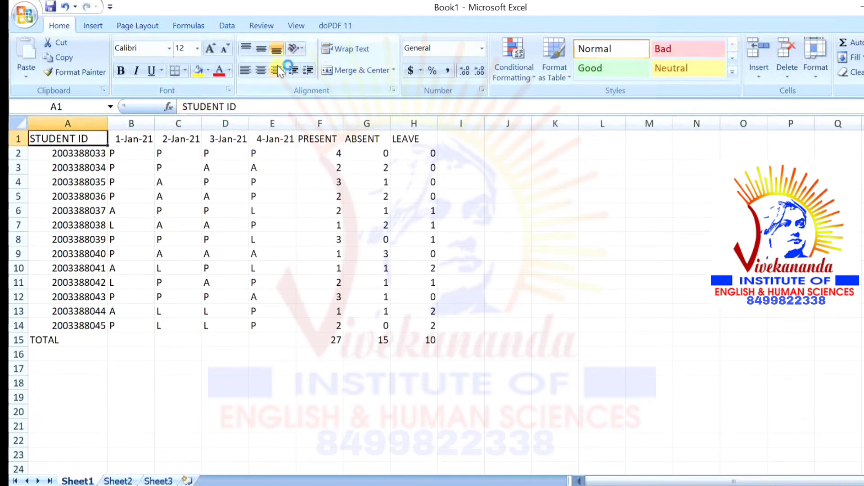
click(230, 70)
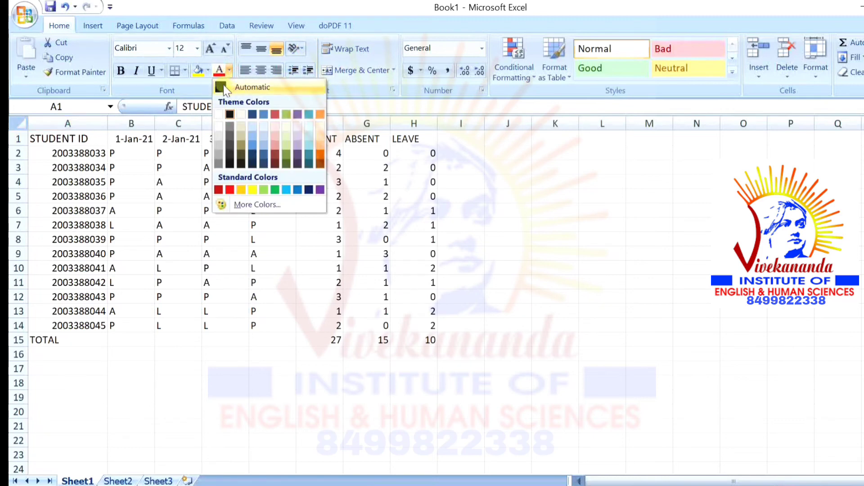
click(121, 72)
click(130, 139)
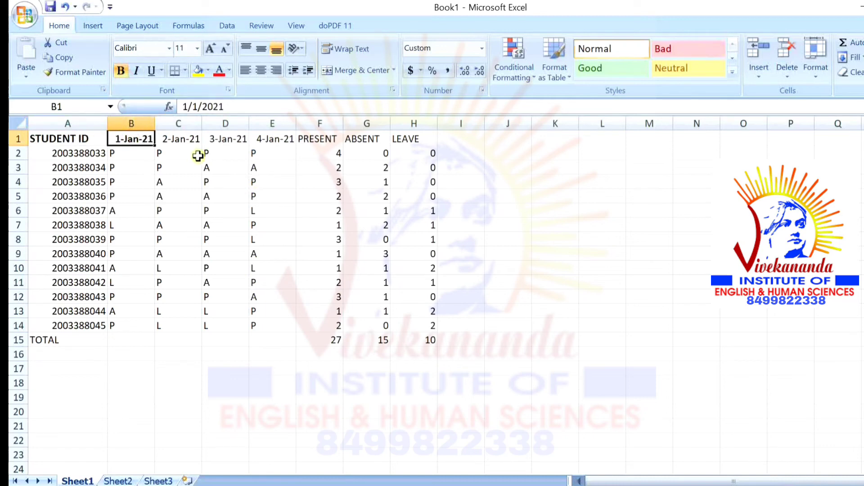
Bold the headers 2-Jan-21, 3-Jan-21, 4-Jan-21, PRESENT, ABSENT and LEAVE in row 1
click(189, 143)
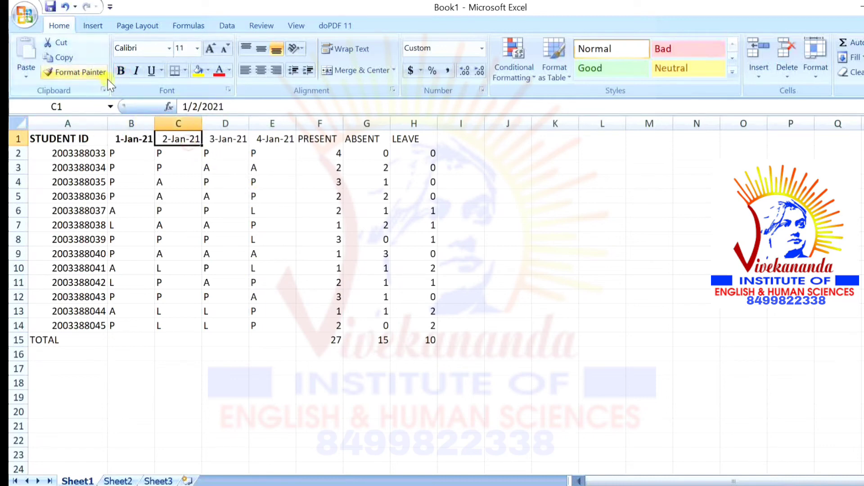
click(121, 71)
click(227, 139)
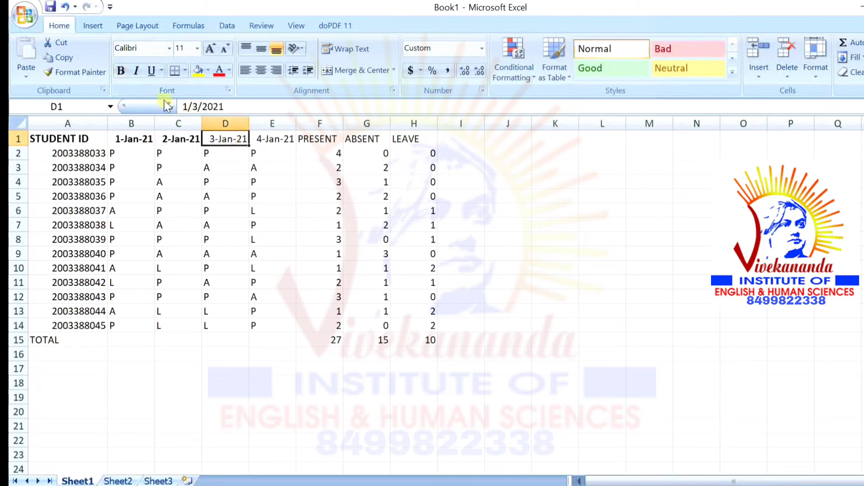
click(120, 71)
click(275, 133)
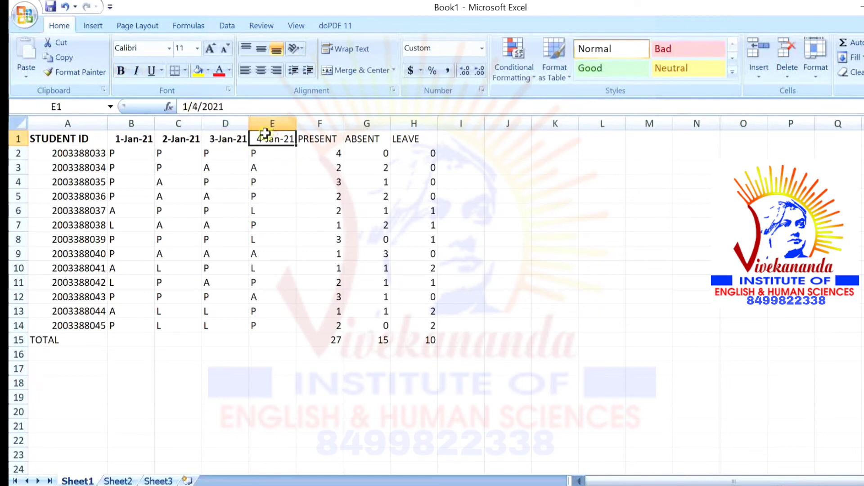
click(124, 75)
click(330, 143)
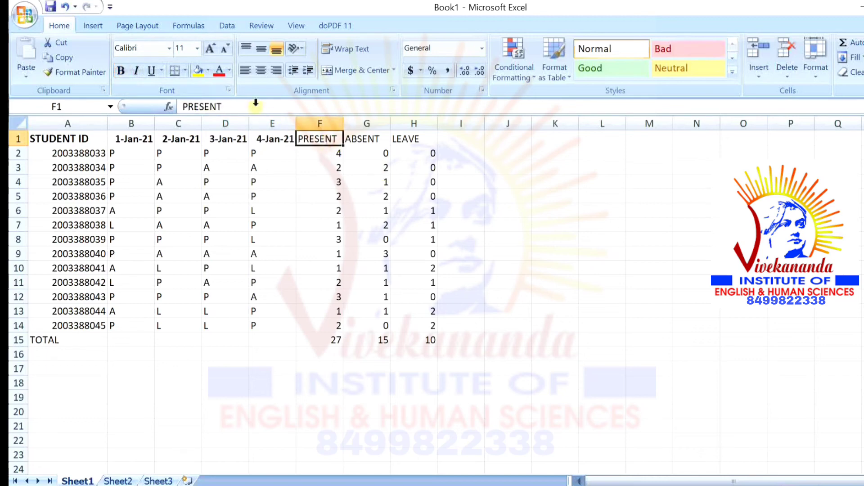
click(120, 72)
click(370, 141)
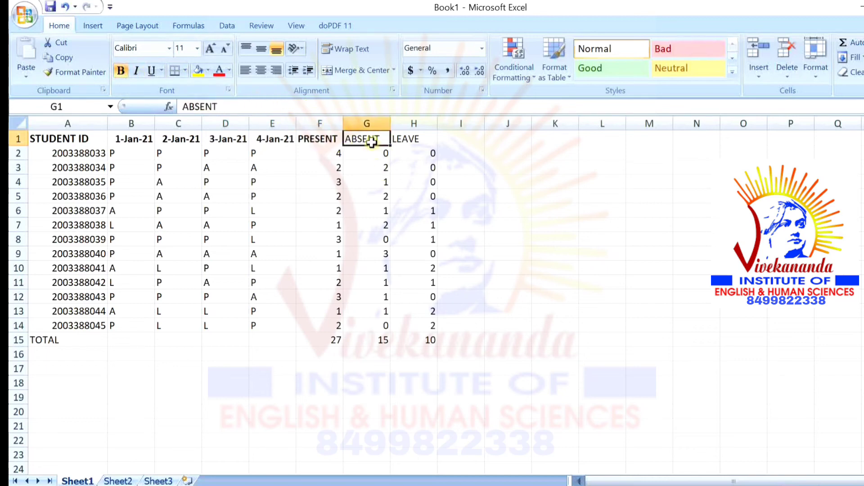
click(120, 71)
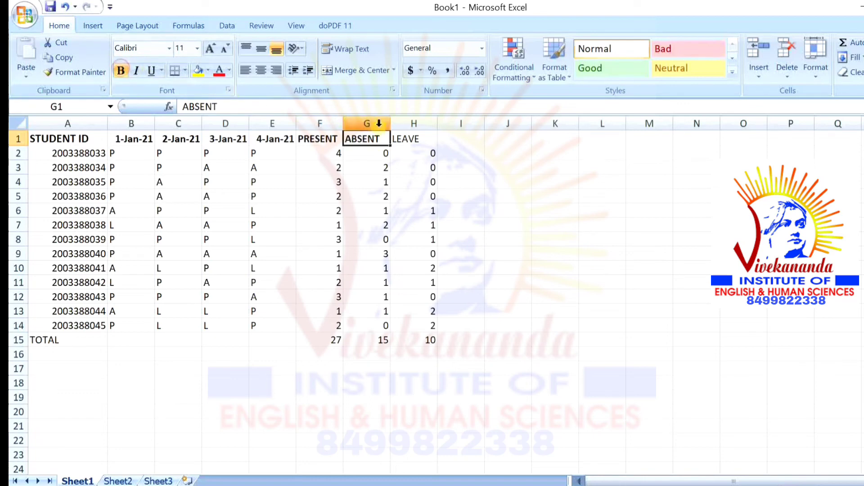
click(405, 143)
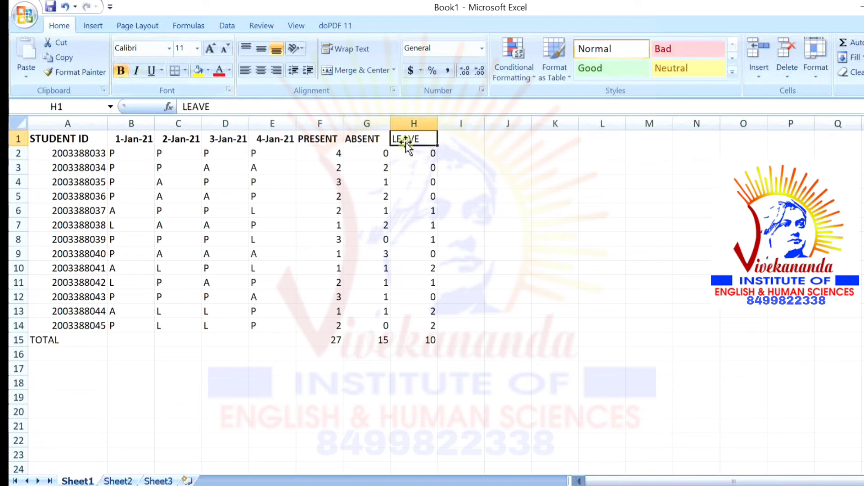
click(121, 71)
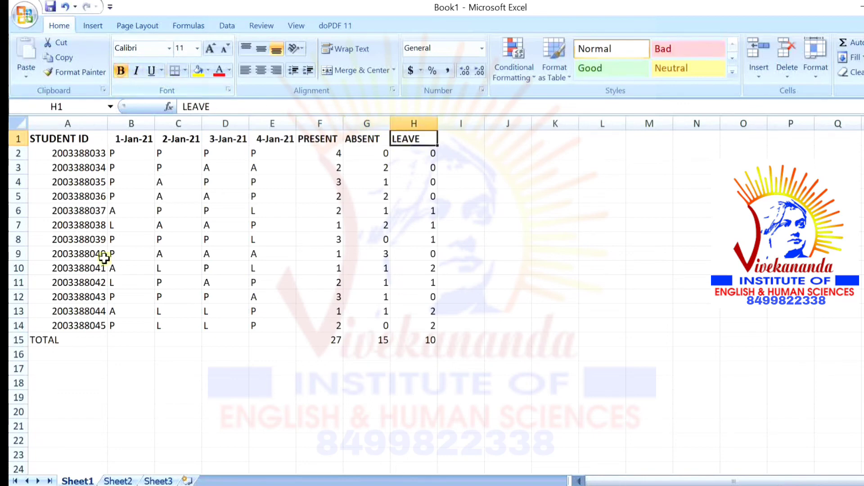
Turn the TOTAL label red and bold the F15, G15 and H15 totals (27, 15, 10)
click(72, 341)
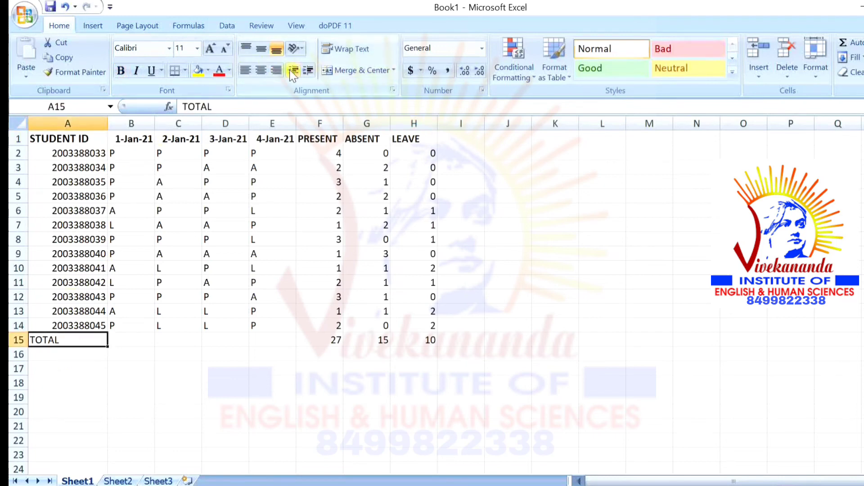
click(223, 69)
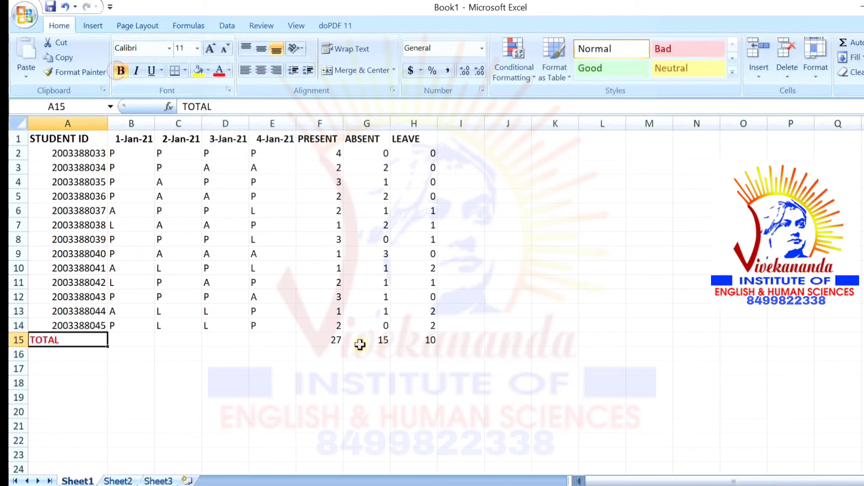
click(336, 342)
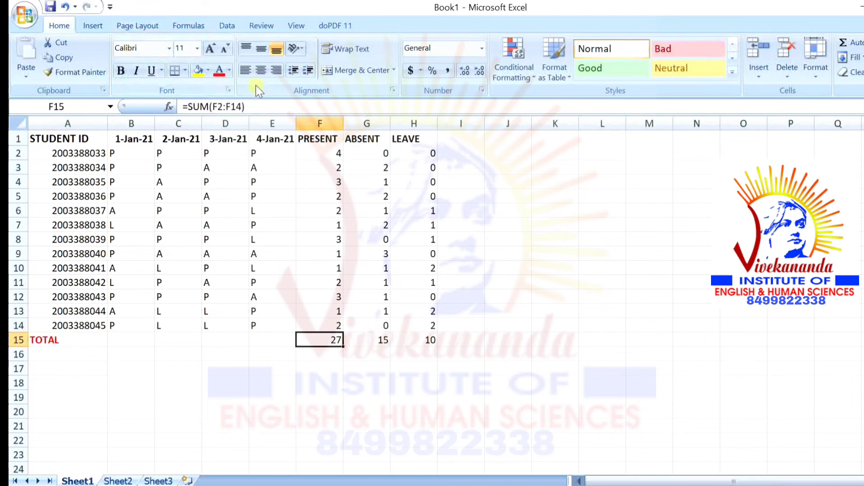
click(121, 71)
click(377, 337)
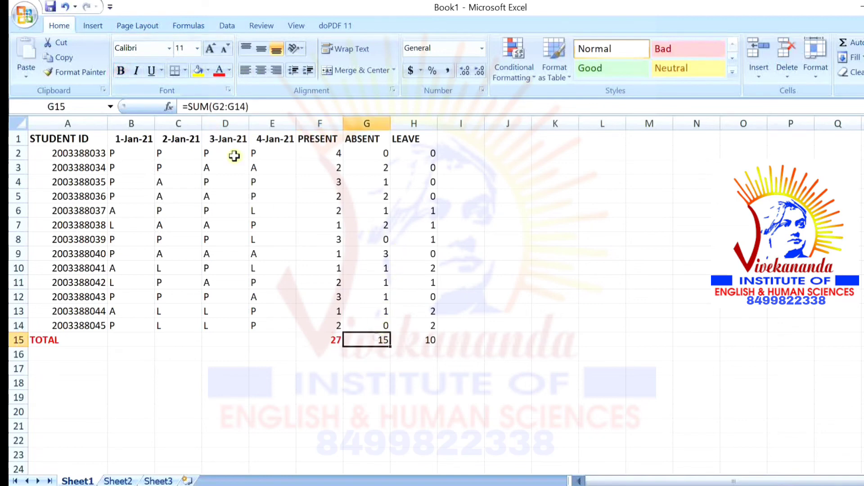
click(121, 72)
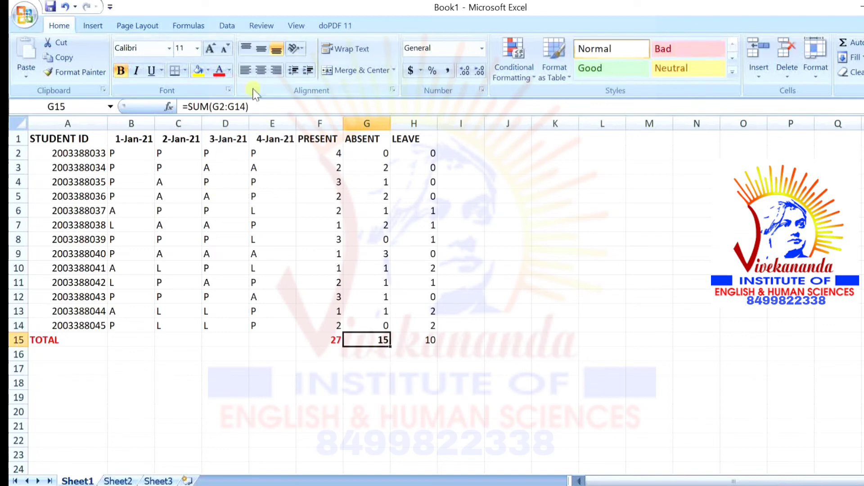
click(423, 340)
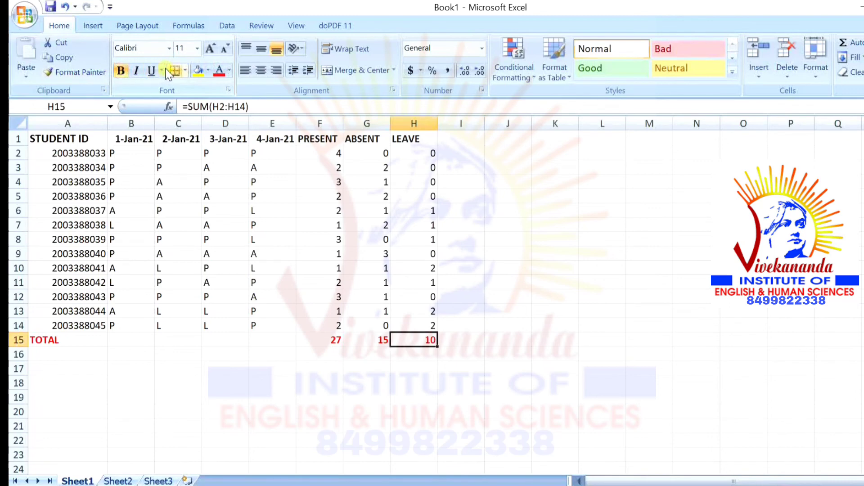
click(331, 155)
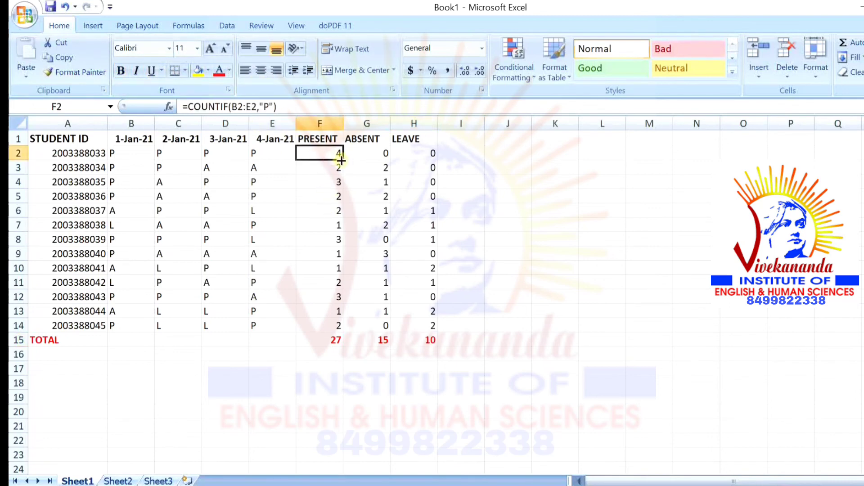
Give the PRESENT counts F2:F14 a dark font colour and make them bold
drag(342, 160, 357, 325)
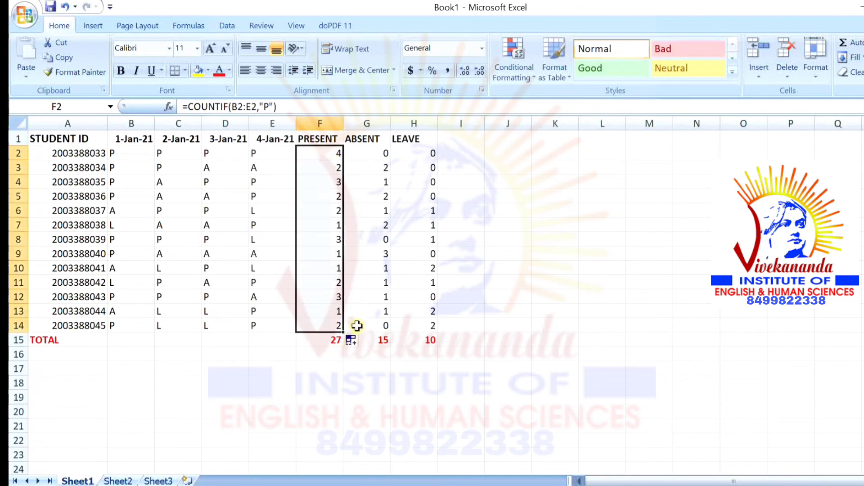
click(230, 70)
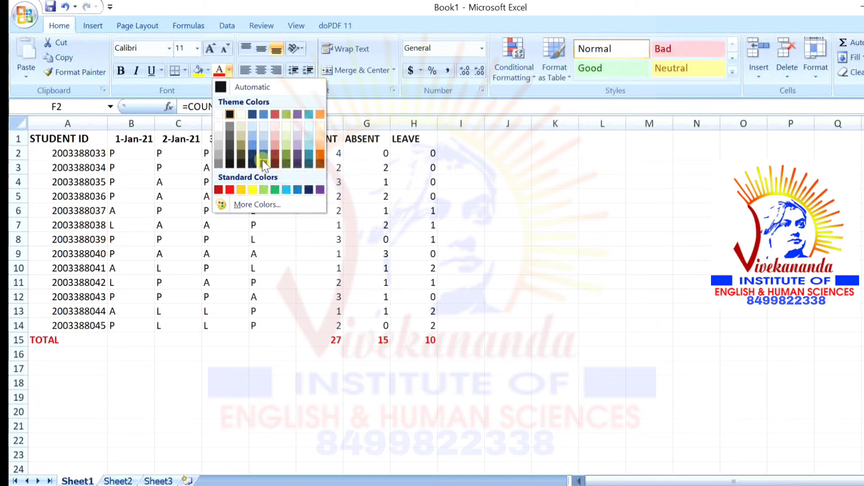
click(262, 160)
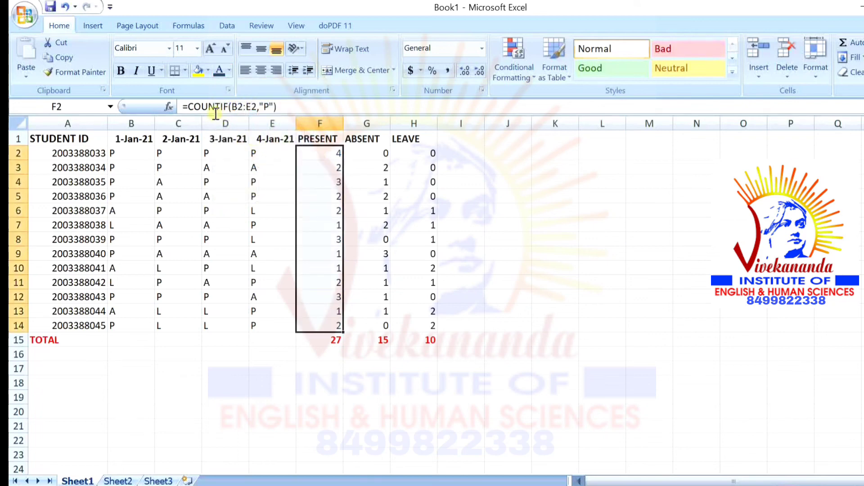
click(121, 70)
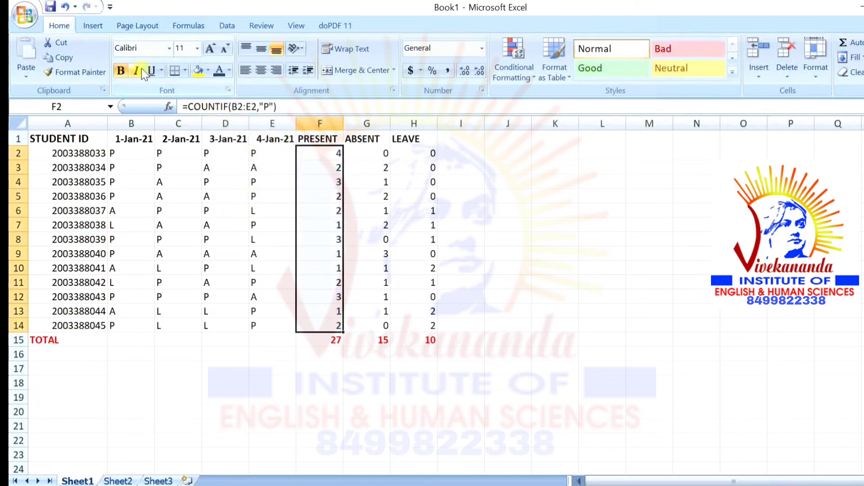
click(197, 49)
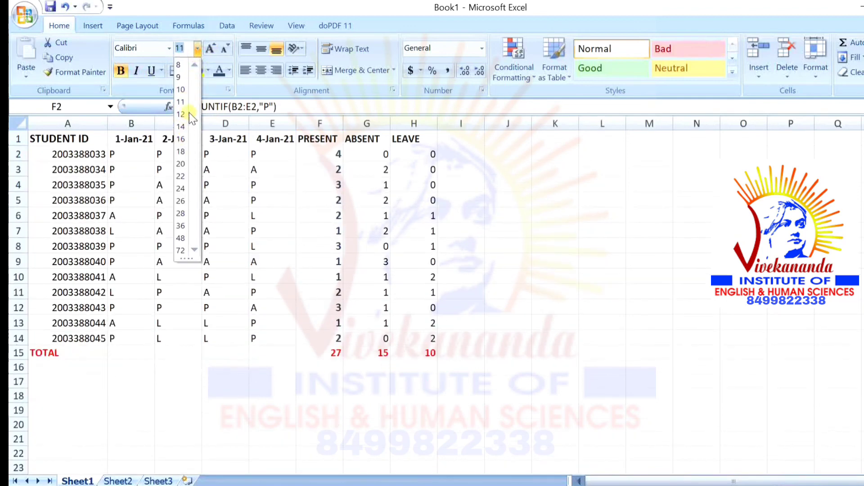
click(379, 153)
Recolour the PRESENT counts F2:F14 red
click(382, 153)
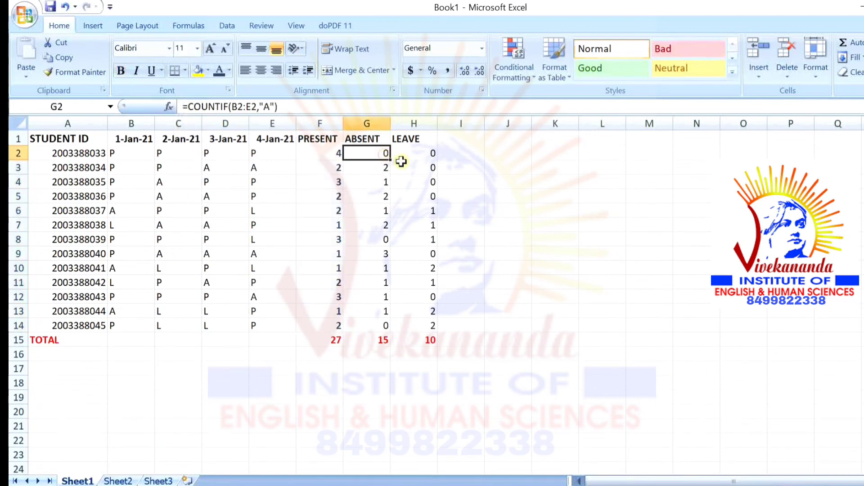
click(337, 165)
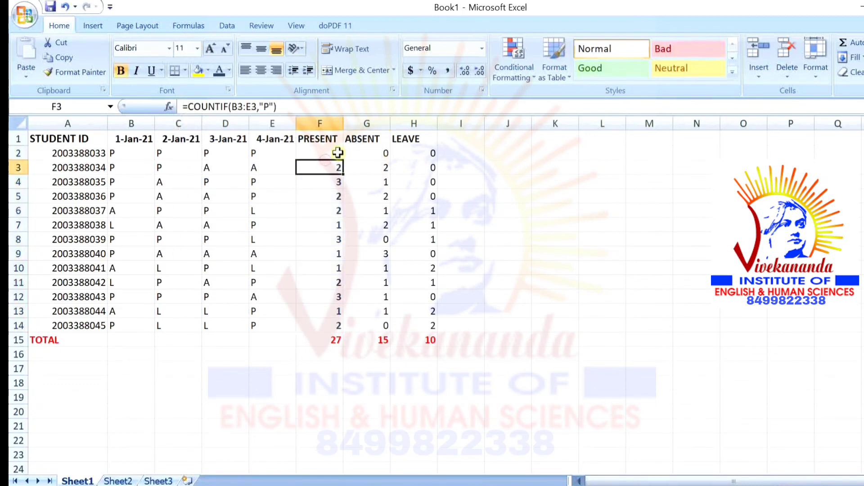
click(333, 154)
drag(343, 160, 338, 329)
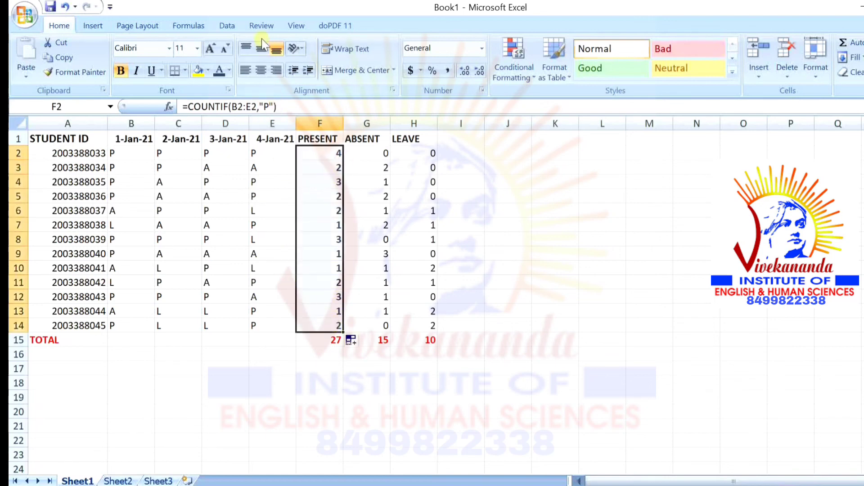
click(230, 70)
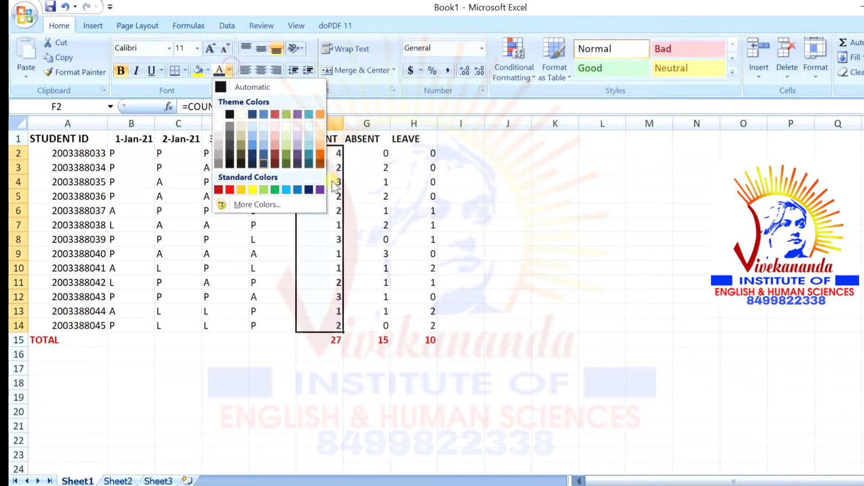
click(298, 159)
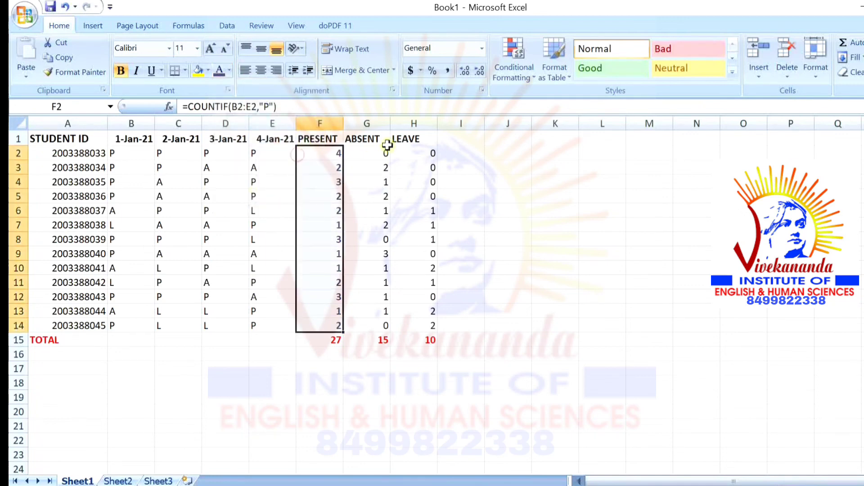
Fill the ABSENT formula down G2:G14, give it a lighter font colour and bold it
click(382, 154)
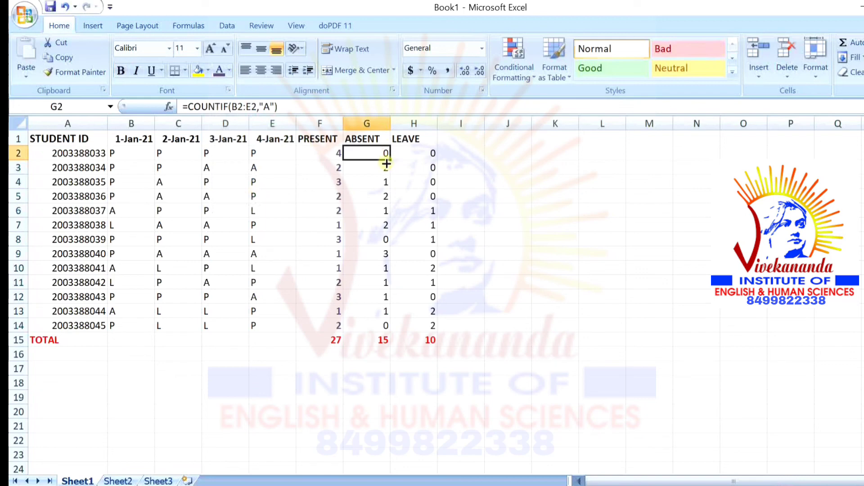
drag(393, 160, 398, 326)
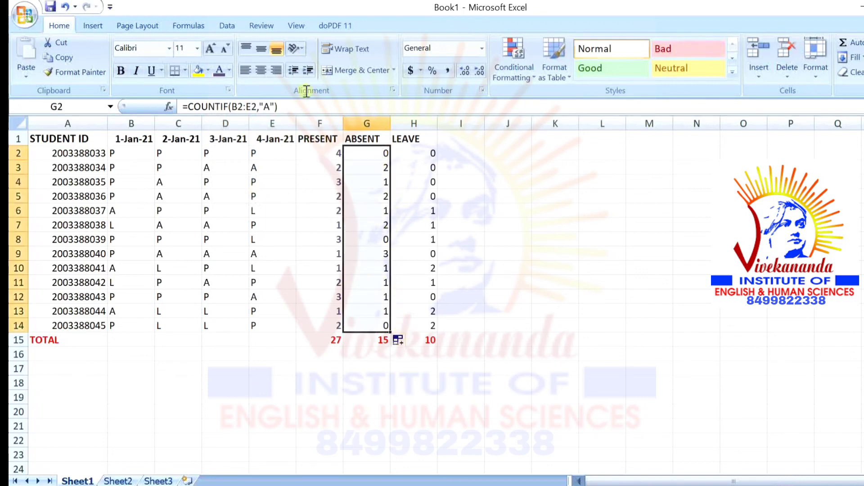
click(229, 68)
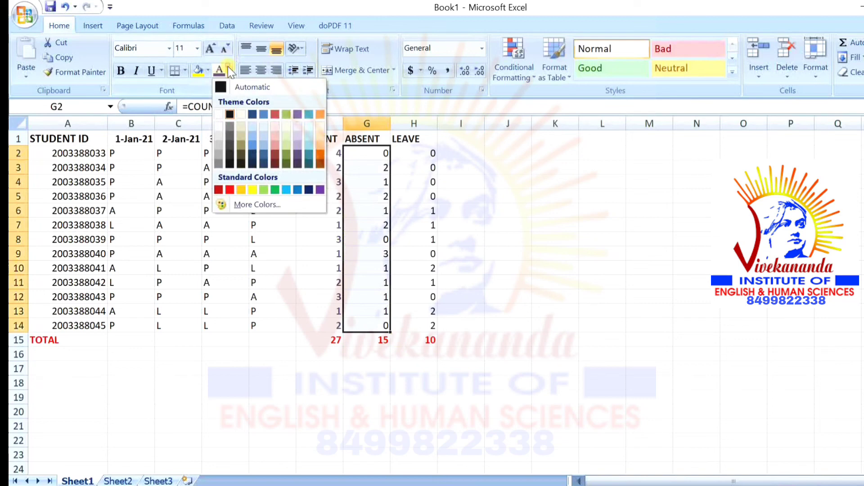
click(255, 114)
click(121, 70)
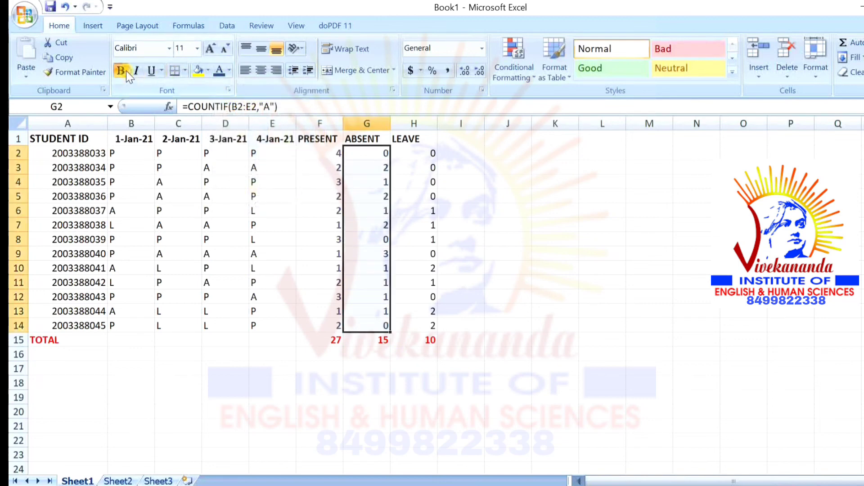
click(414, 157)
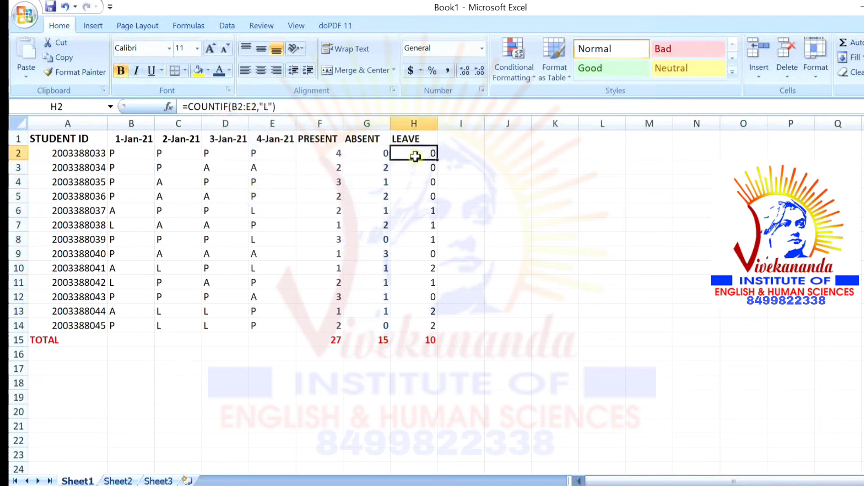
Fill the LEAVE COUNTIF down H2:H14 and colour those counts gold
drag(439, 159, 444, 327)
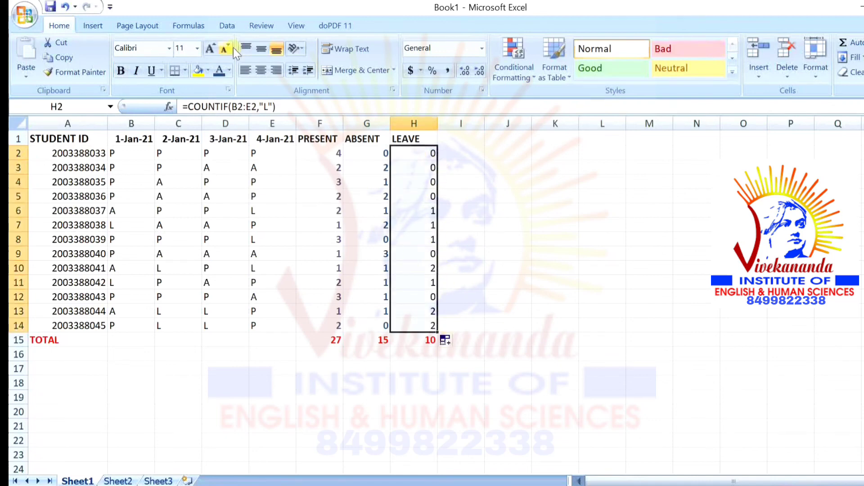
click(229, 70)
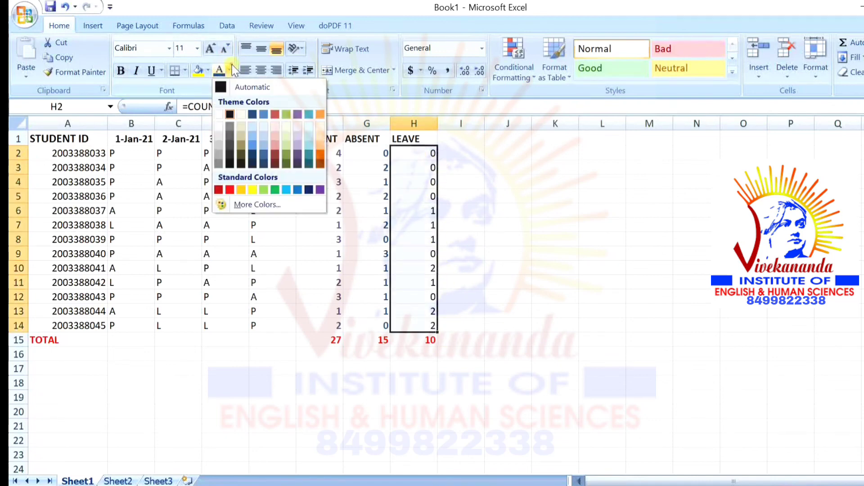
click(220, 190)
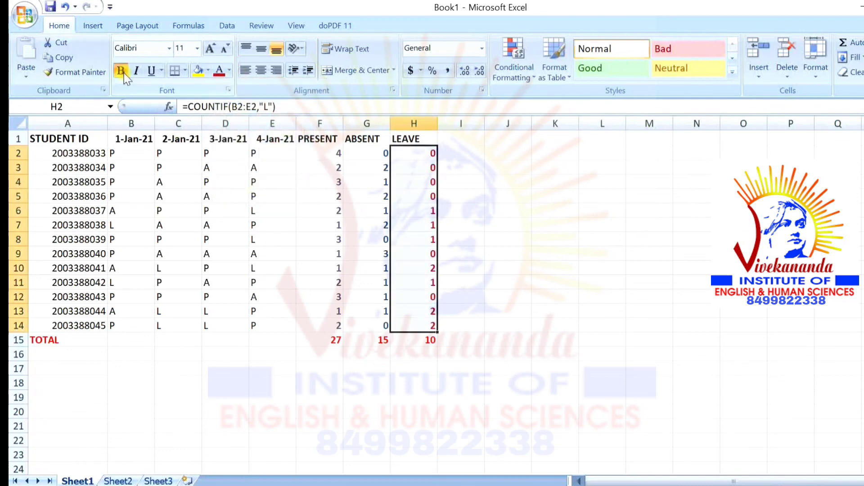
click(228, 71)
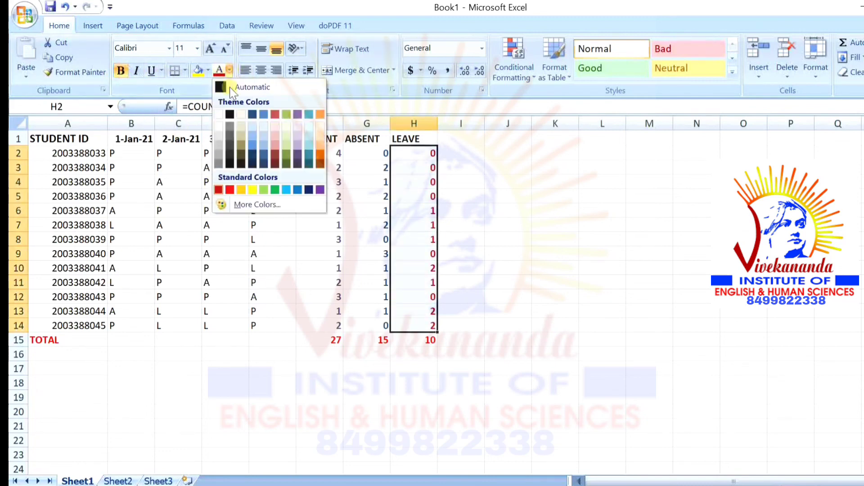
click(241, 162)
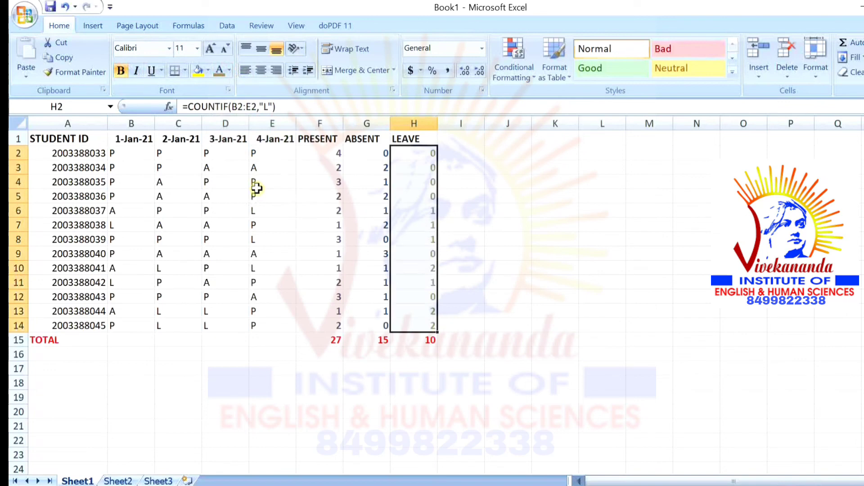
click(228, 70)
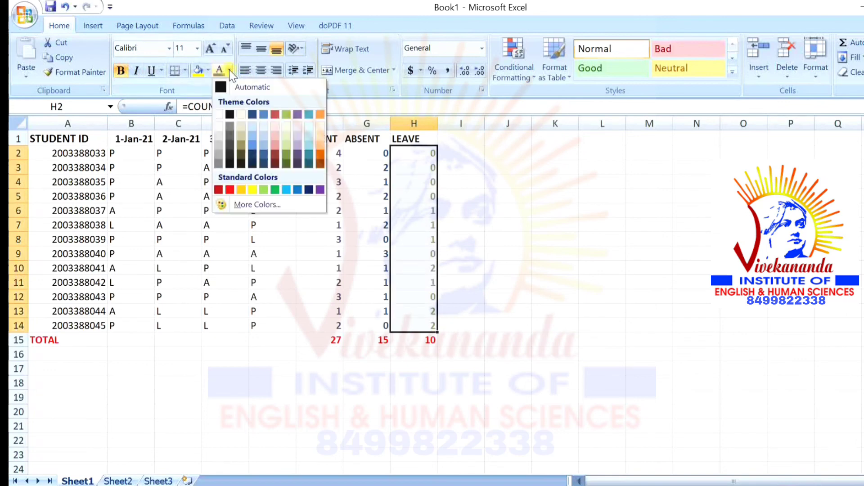
click(241, 187)
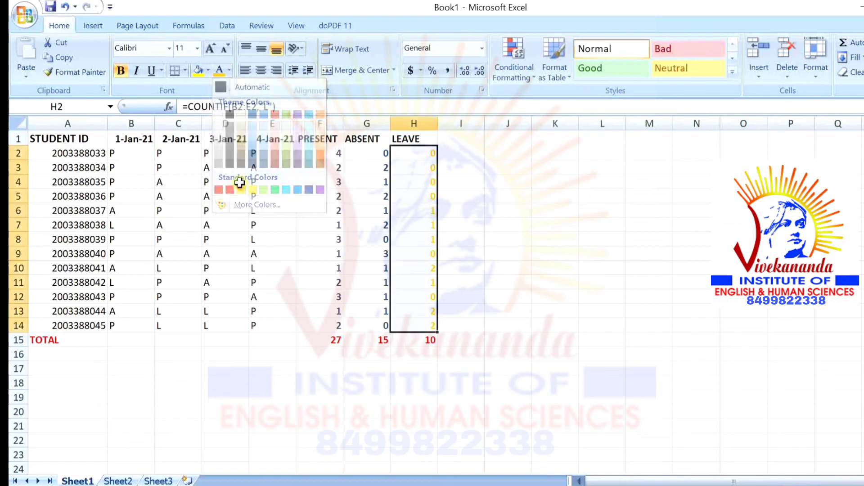
click(496, 197)
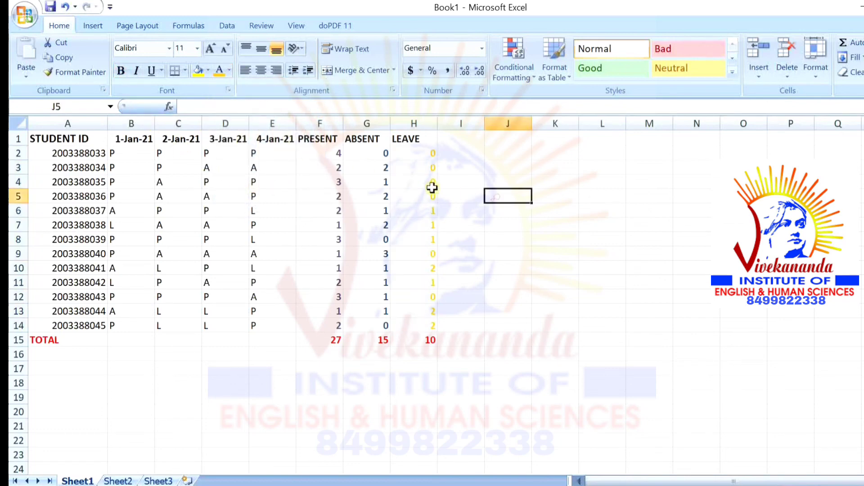
Colour the student ID in A2 light blue and fill it down to A14
click(93, 165)
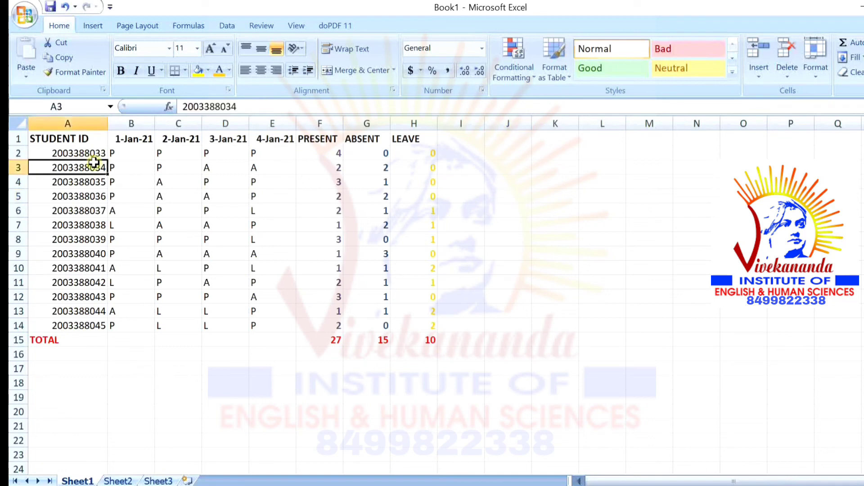
click(93, 154)
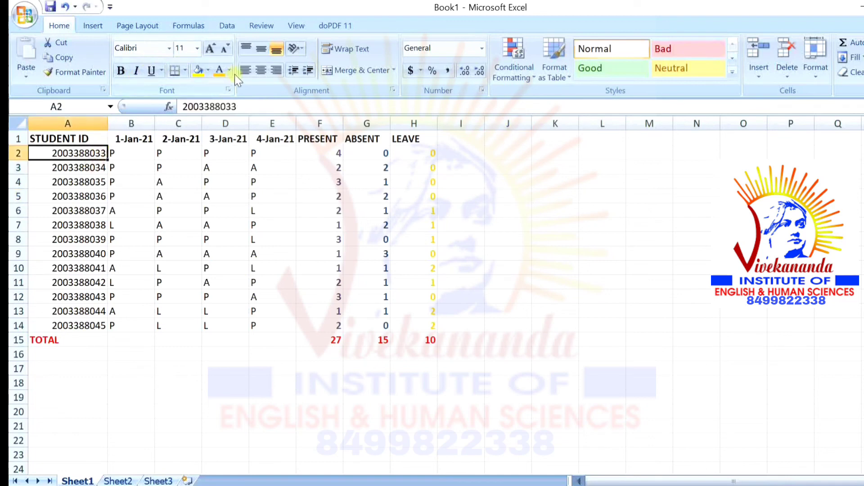
click(222, 71)
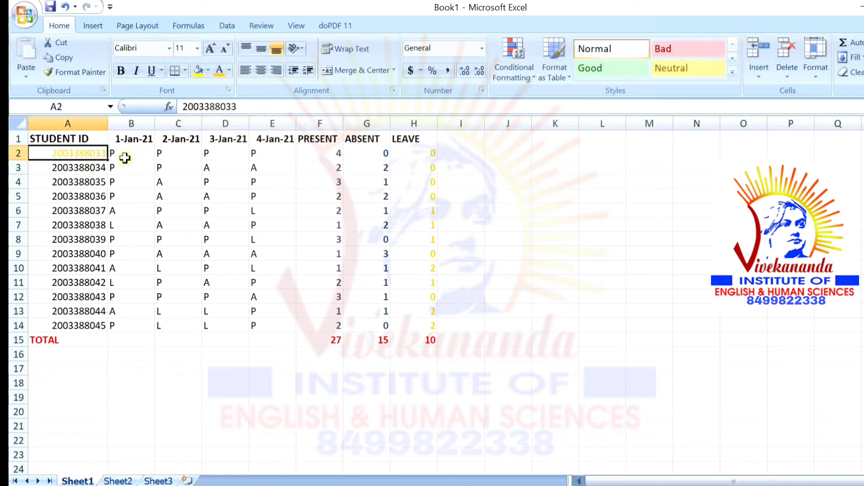
click(229, 70)
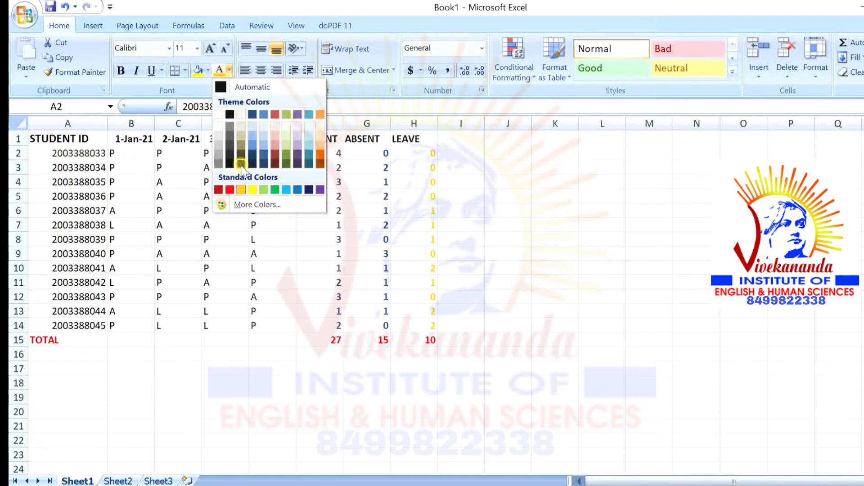
click(287, 187)
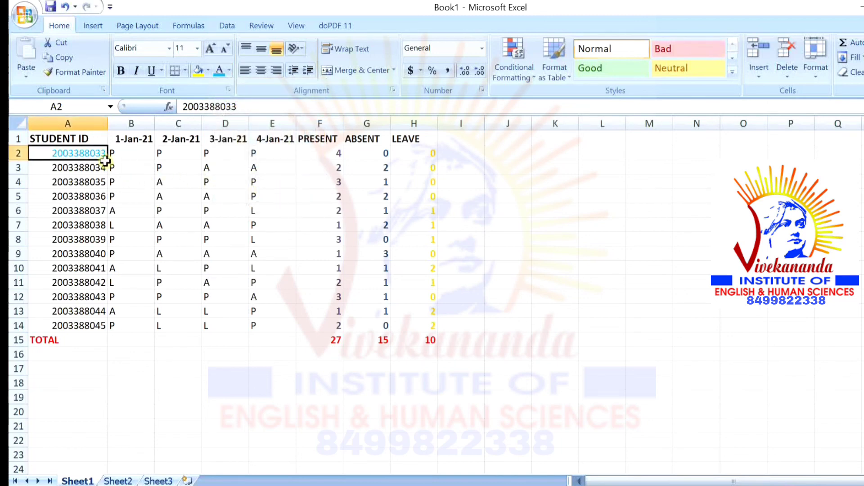
drag(106, 160, 110, 328)
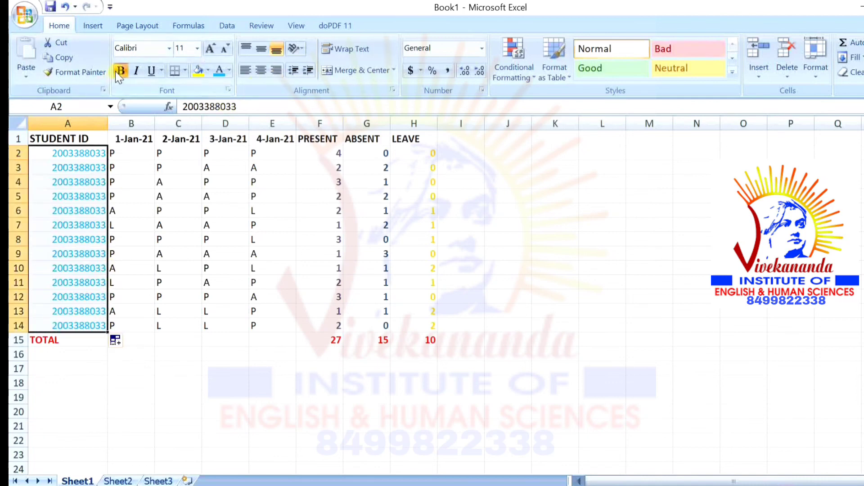
click(567, 229)
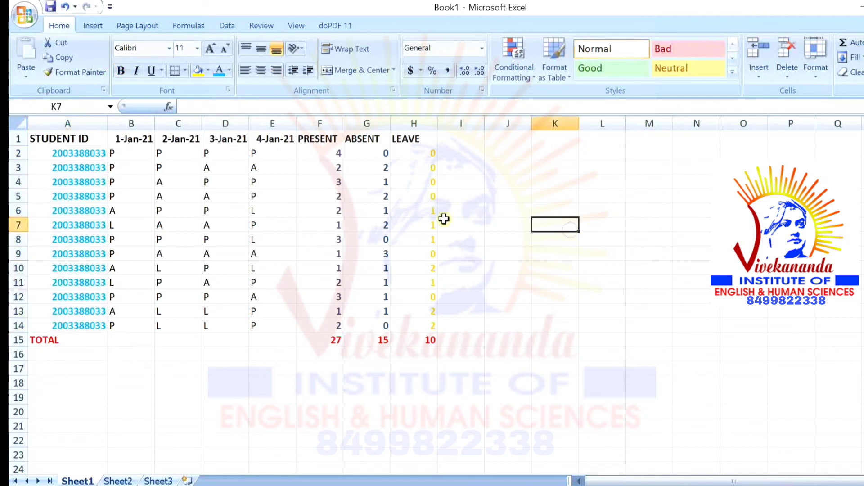